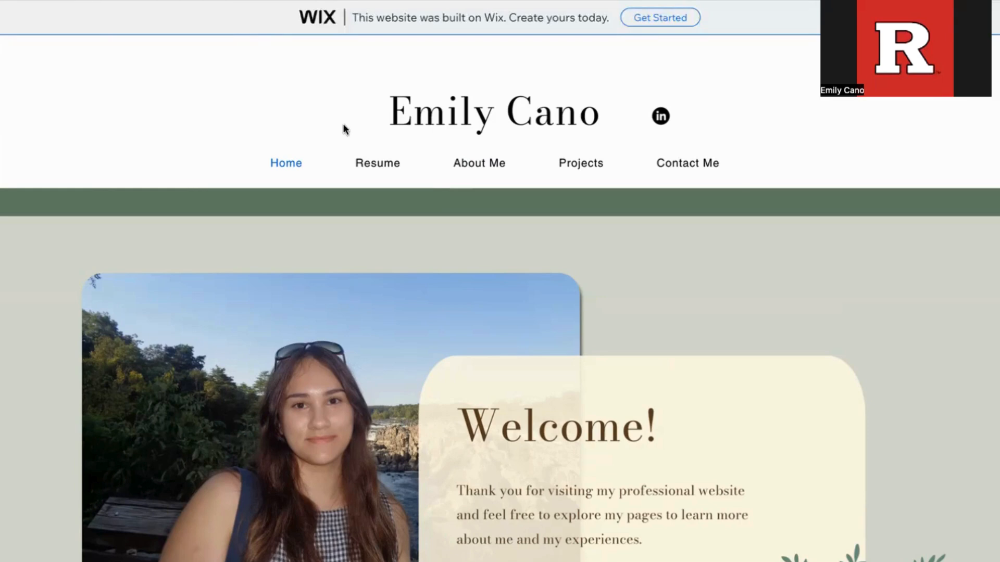
Open the Resume page of the portfolio website and look through its education and experience sections.
mouse_move(584, 173)
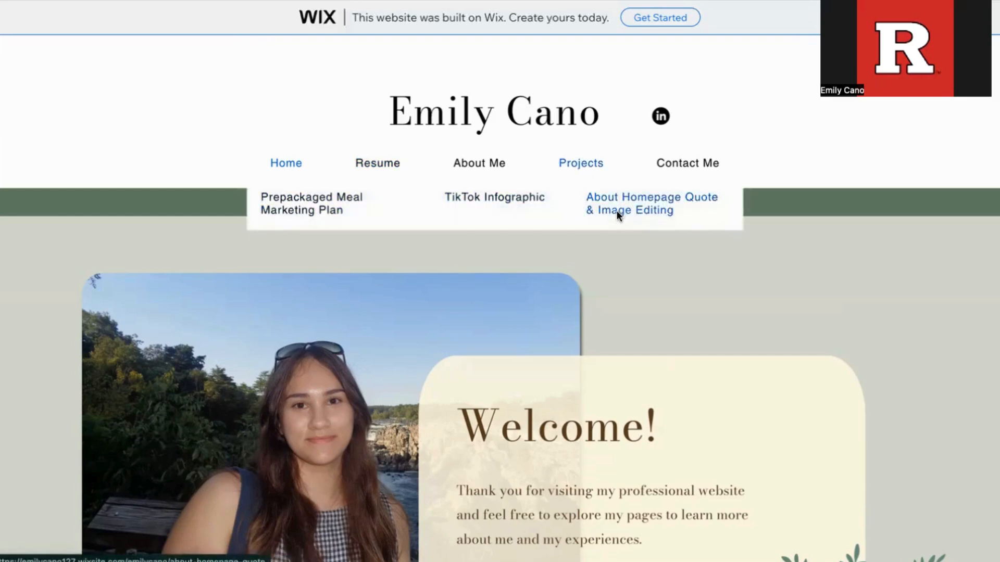
click(377, 162)
scroll(439, 363, down, 5)
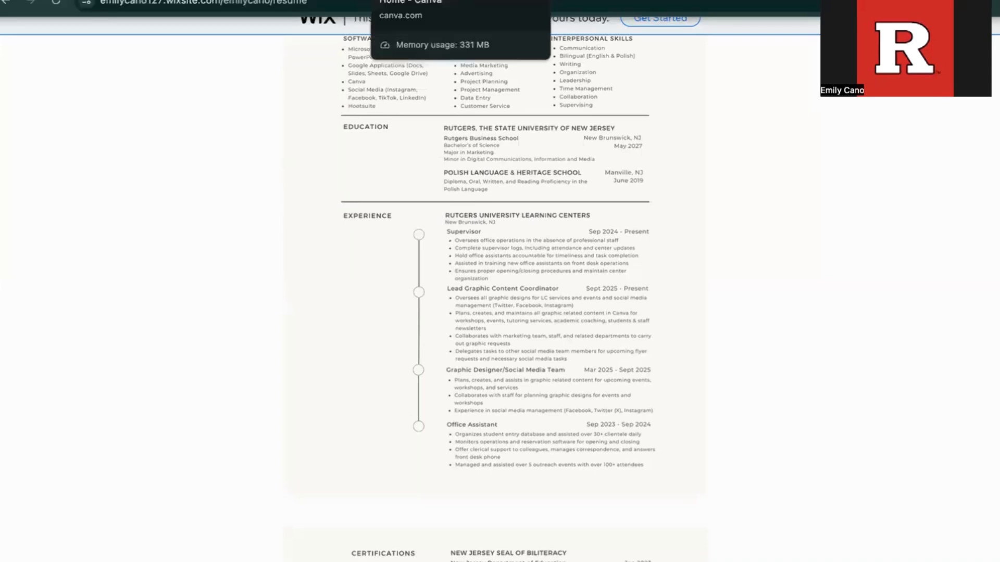
Switch to Canva and create a new blank Flyer (Portrait) design.
key(ctrl+Tab)
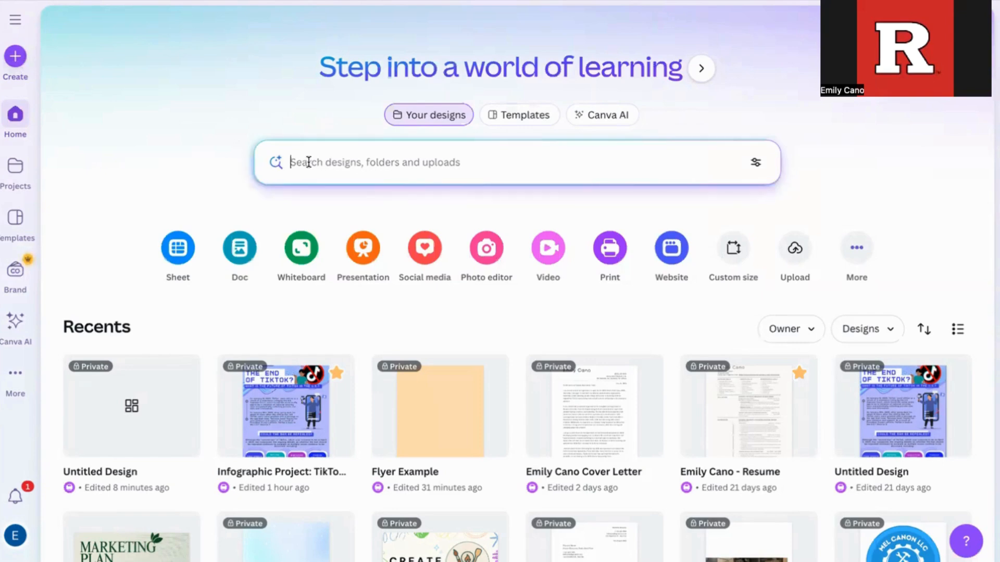
click(16, 61)
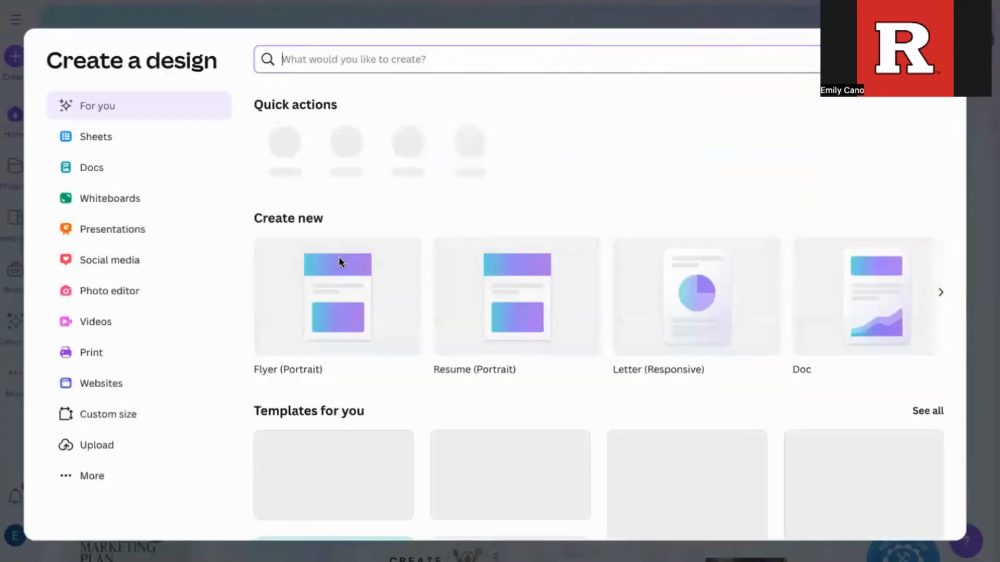
scroll(537, 291, down, 2)
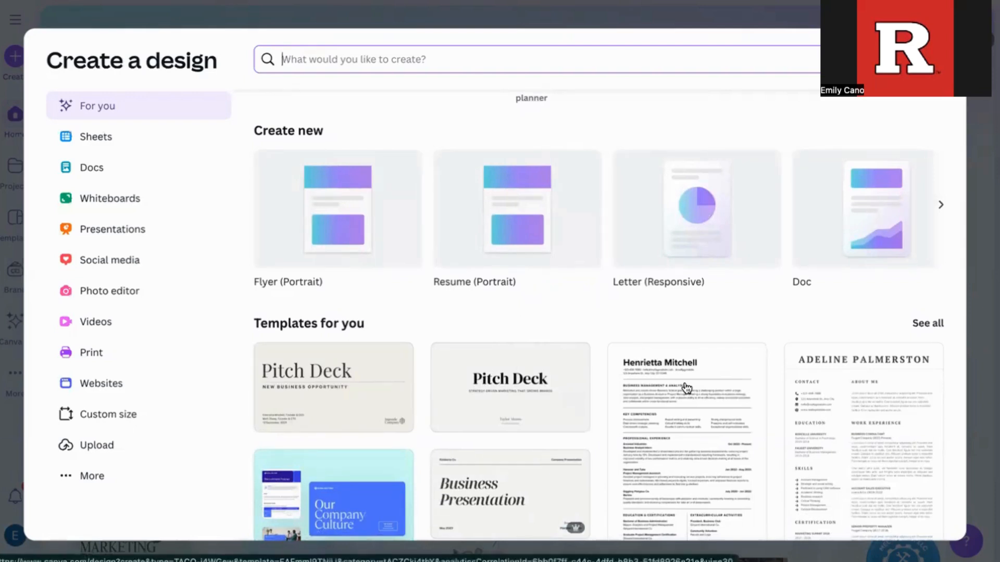
click(363, 239)
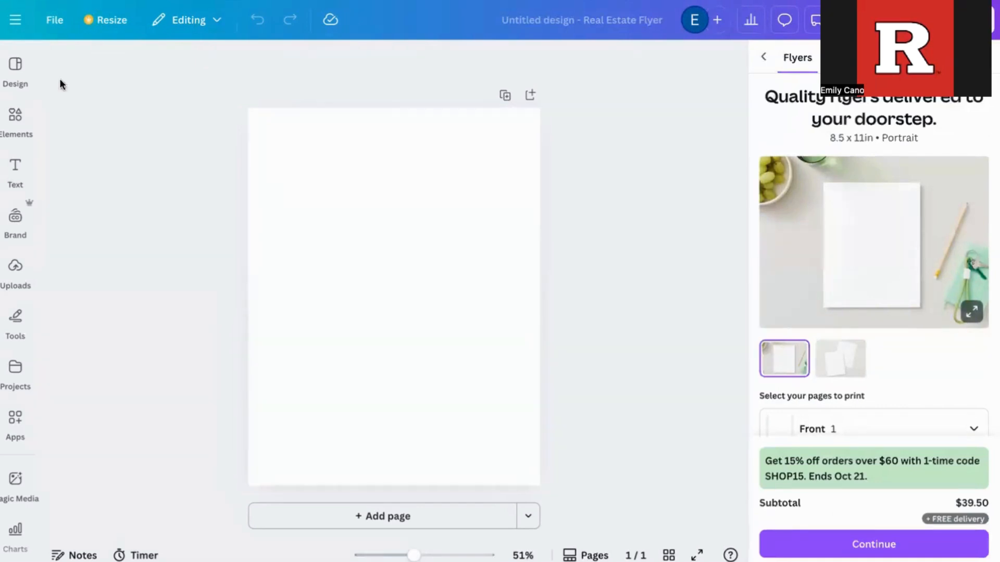
Browse the flyer design templates, including the premium, brand and general results.
click(16, 83)
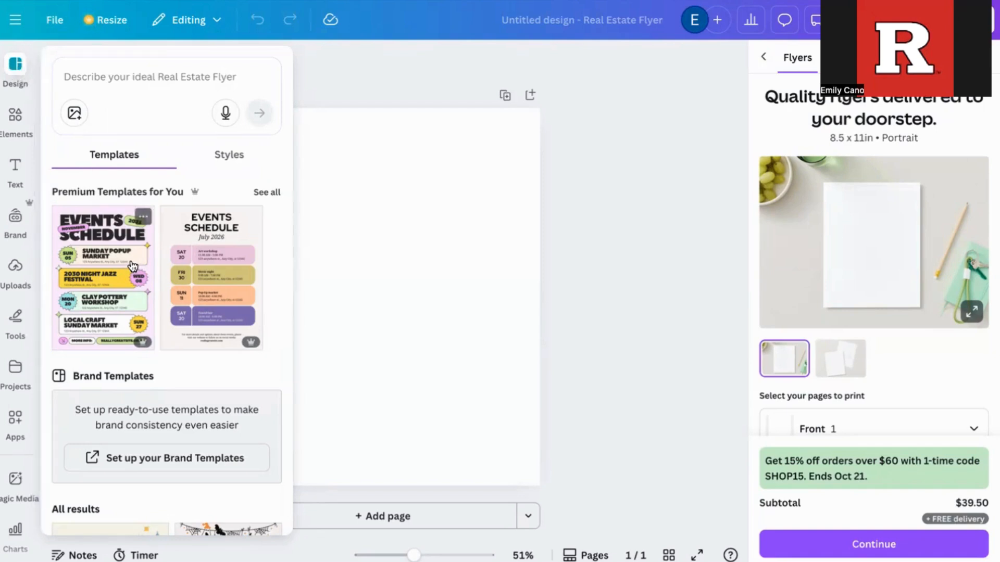
scroll(133, 266, down, 3)
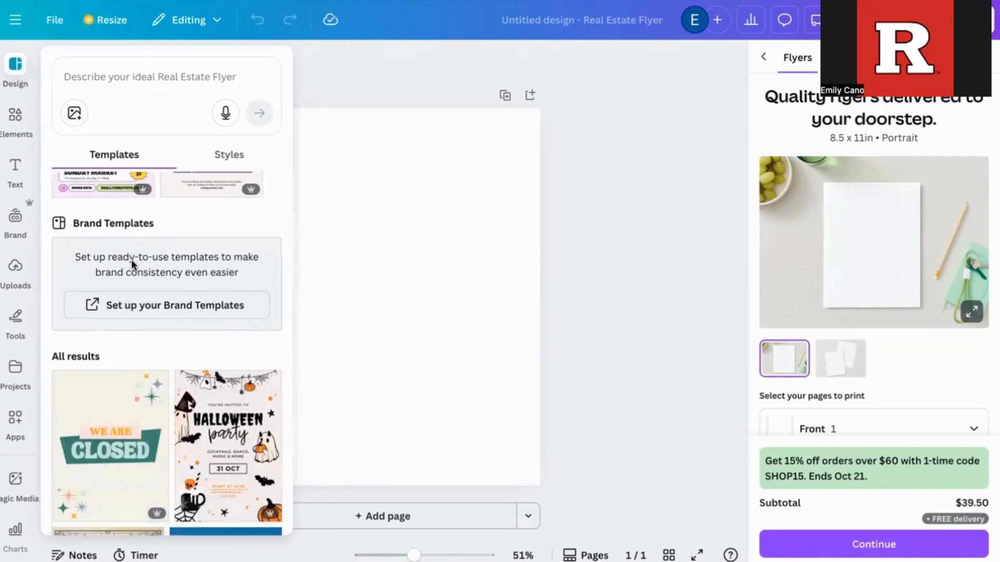
scroll(131, 263, down, 4)
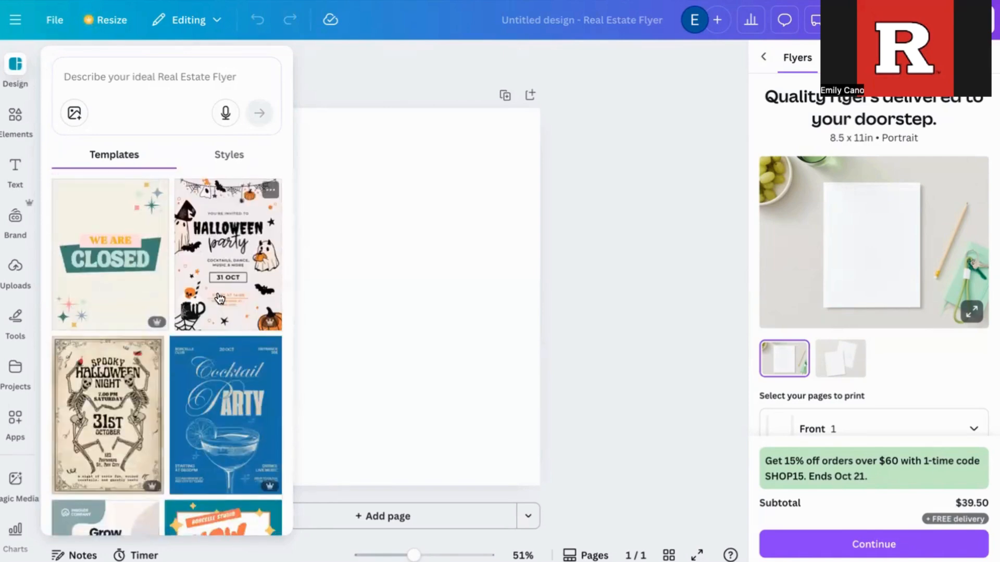
scroll(218, 298, down, 3)
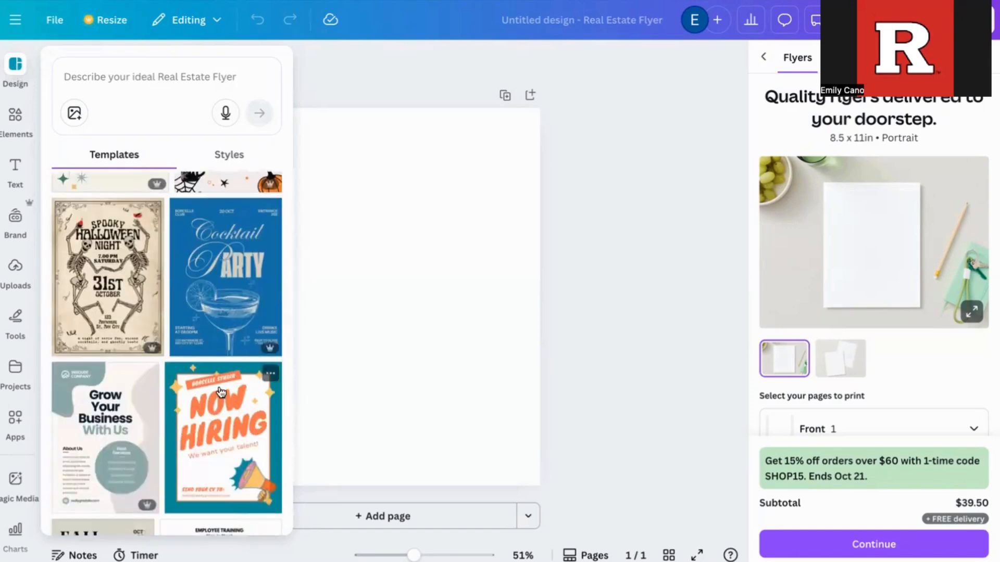
scroll(142, 432, down, 2)
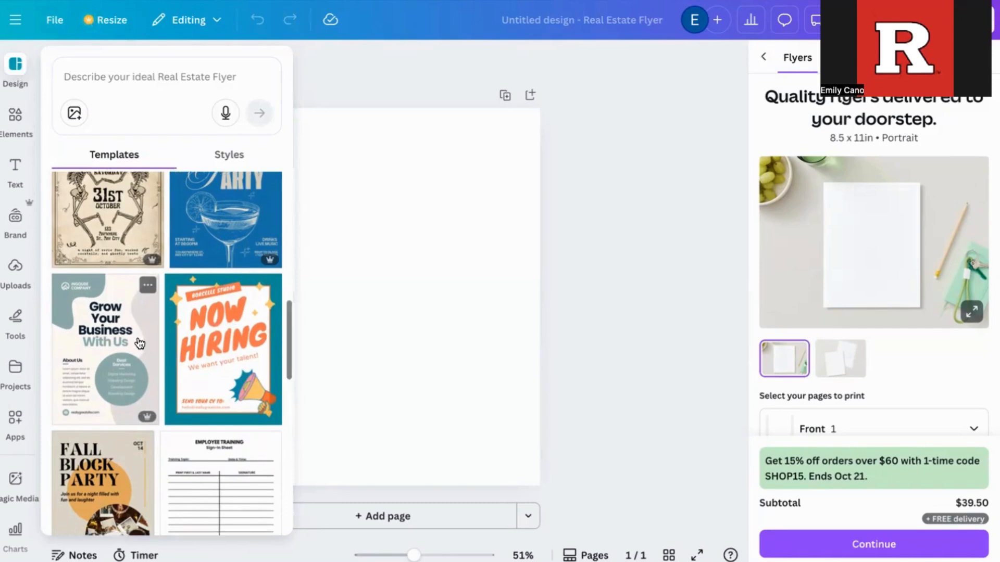
scroll(139, 342, down, 3)
Look through the available element categories, from shapes and graphics to frames, grids and mockups.
click(28, 110)
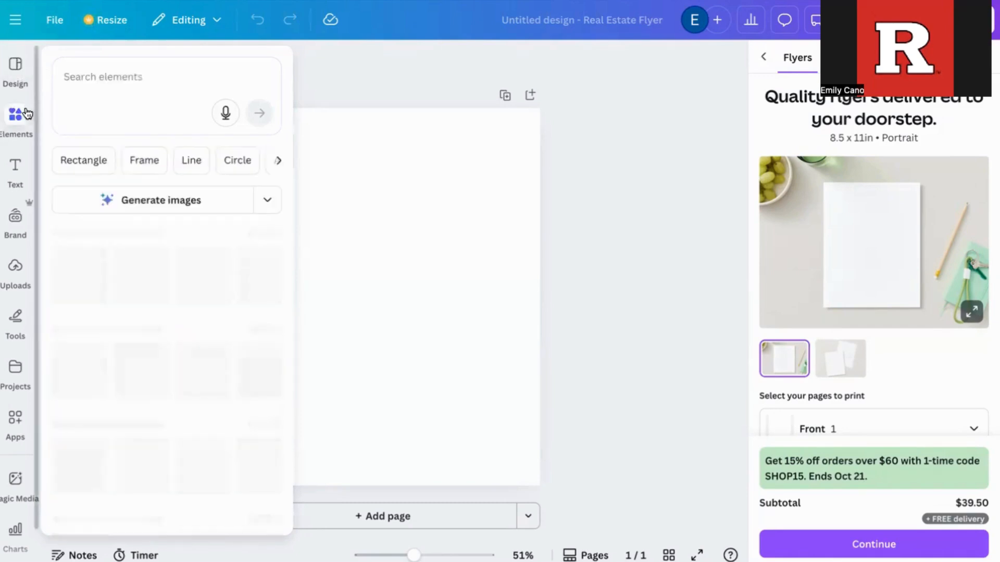
scroll(117, 255, down, 2)
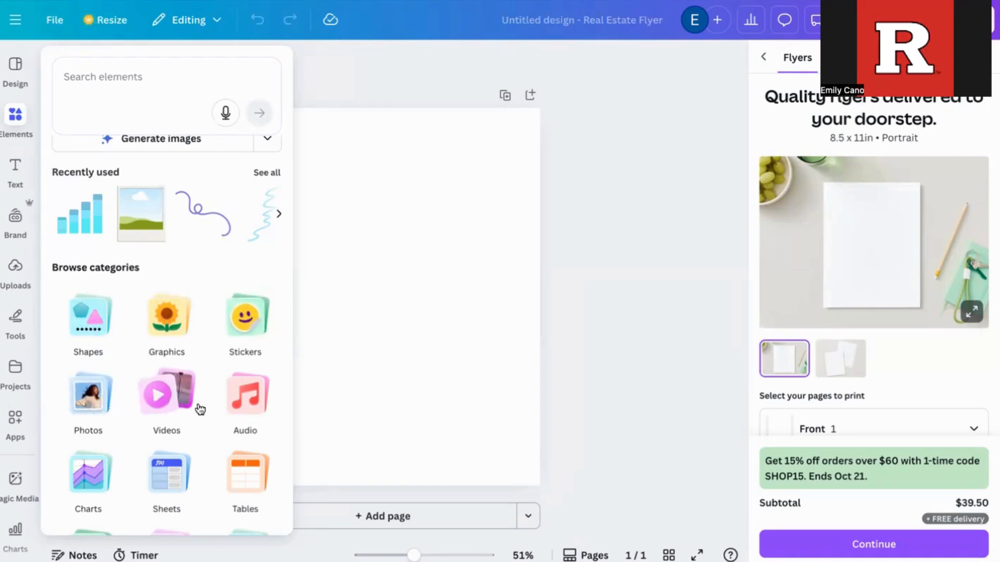
scroll(225, 415, down, 2)
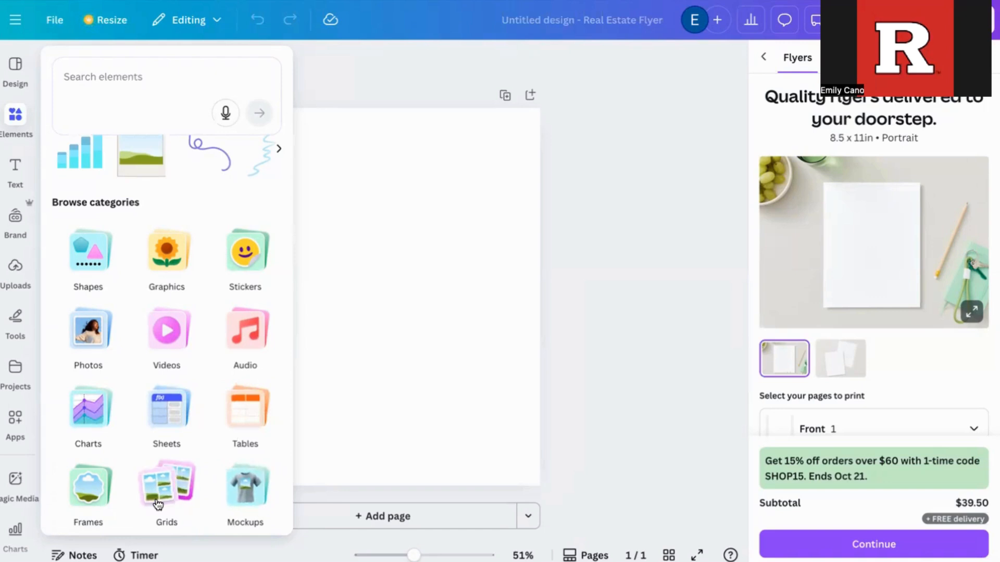
Add a text box to the blank flyer page reading "hello world!".
click(22, 170)
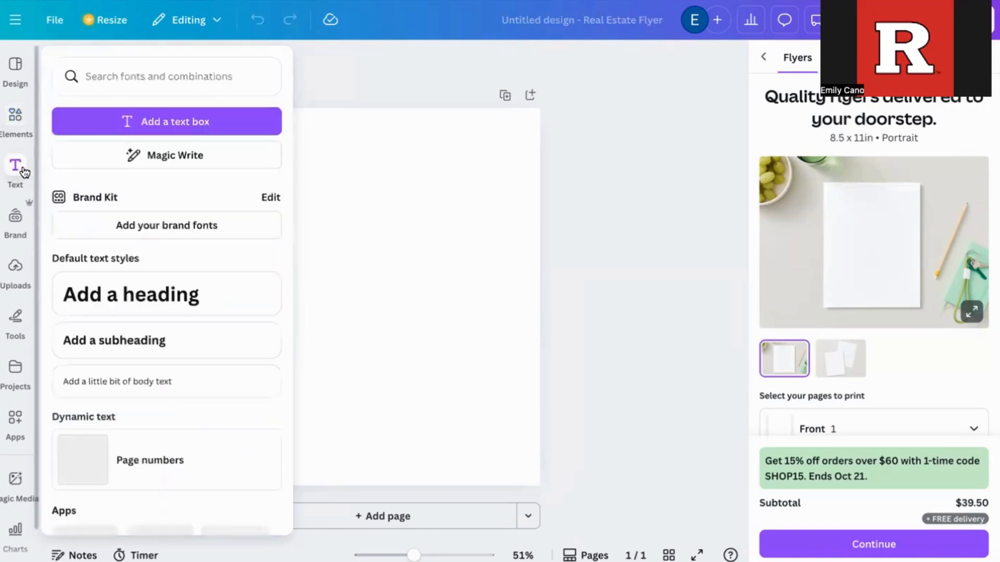
click(127, 123)
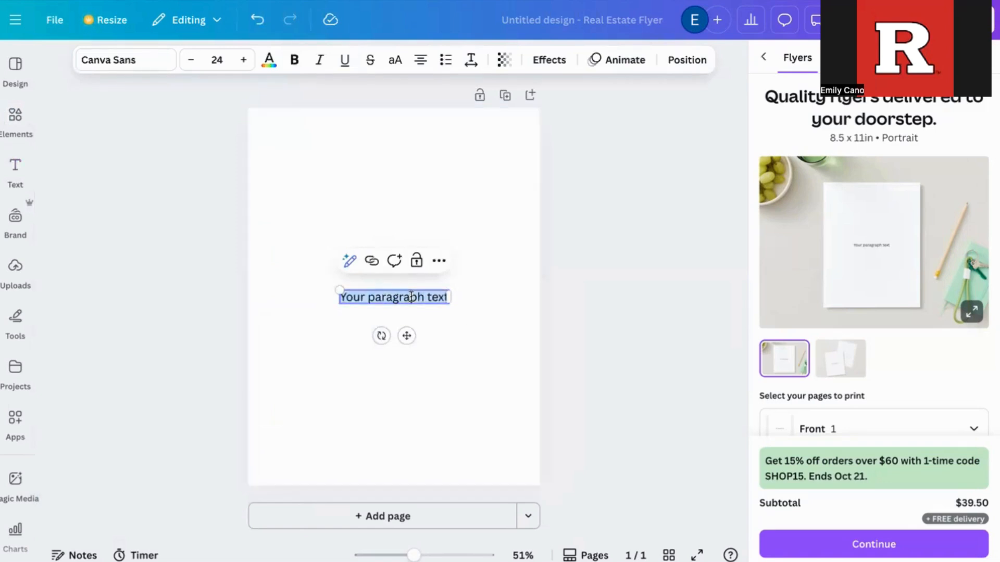
key(BackSpace)
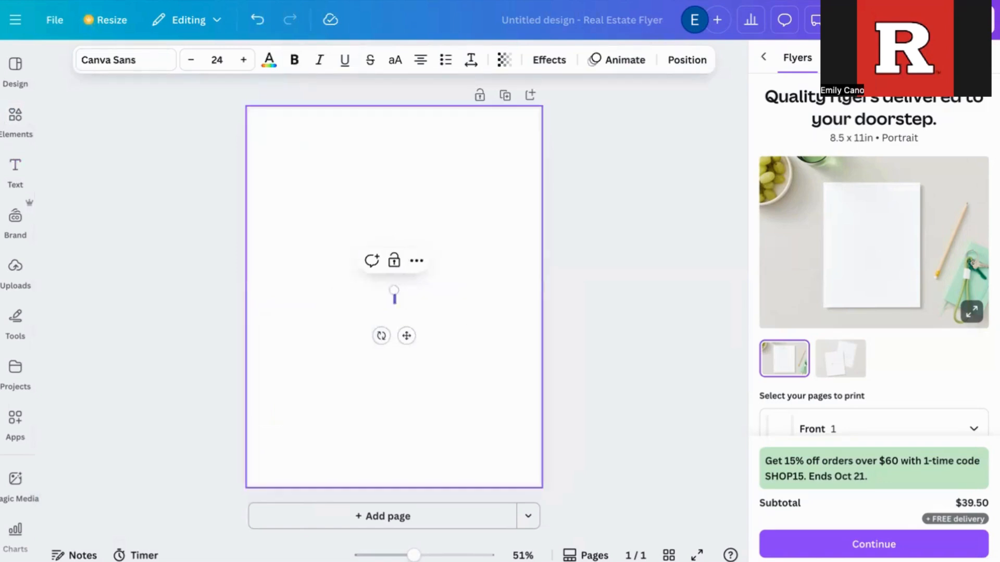
text(ne)
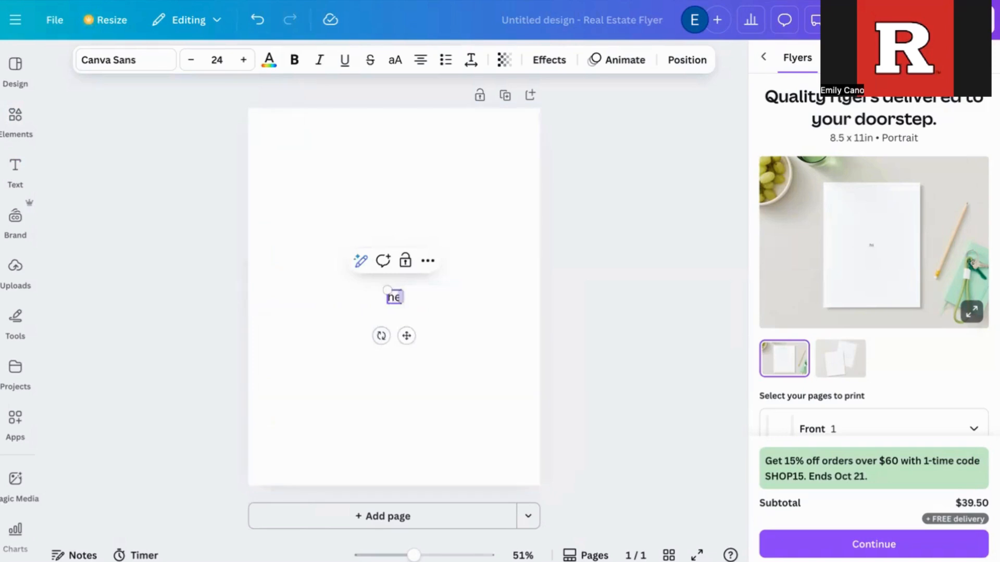
text(llo world!)
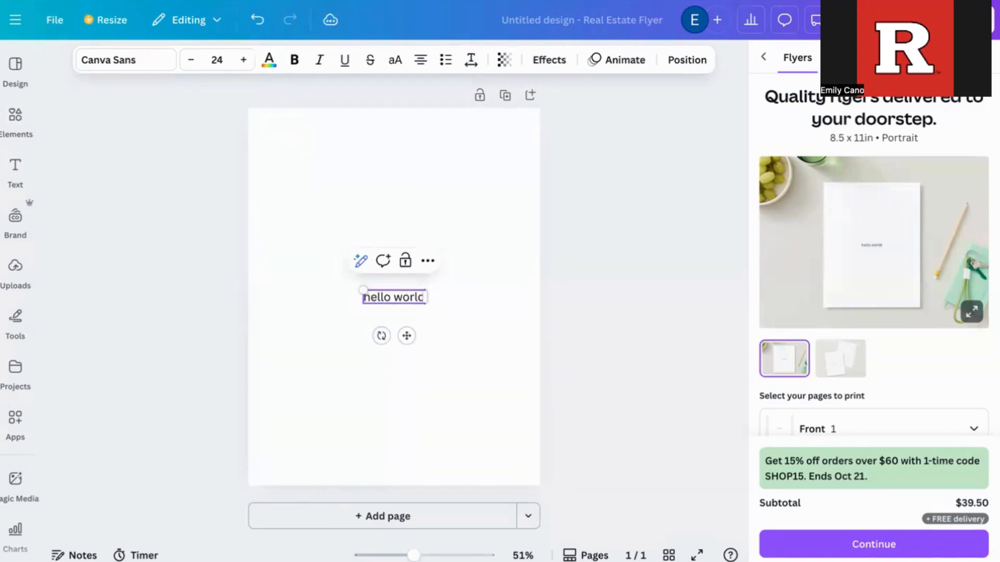
click(499, 331)
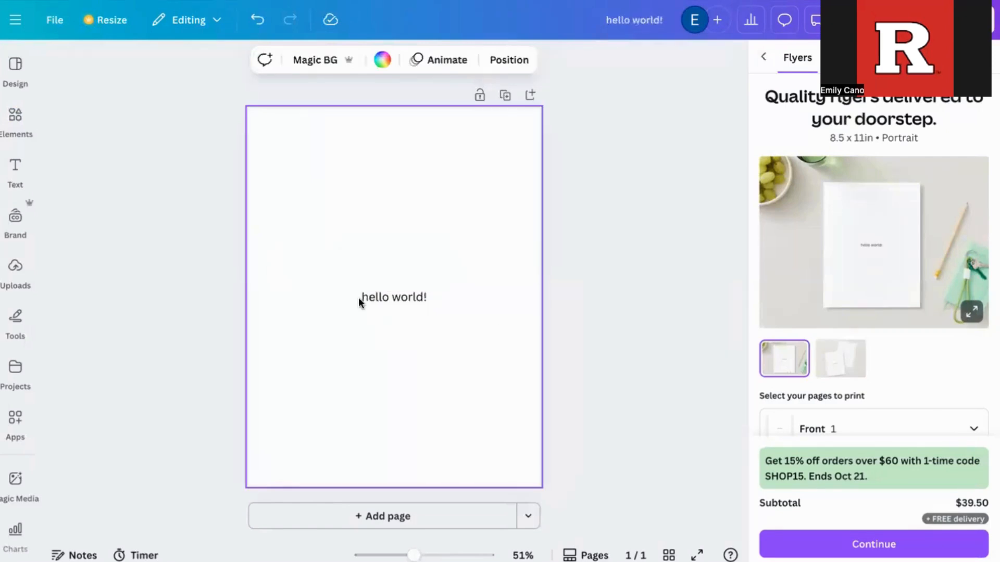
Select the "hello world!" text and look through the recommended, recently used and popular fonts.
click(390, 297)
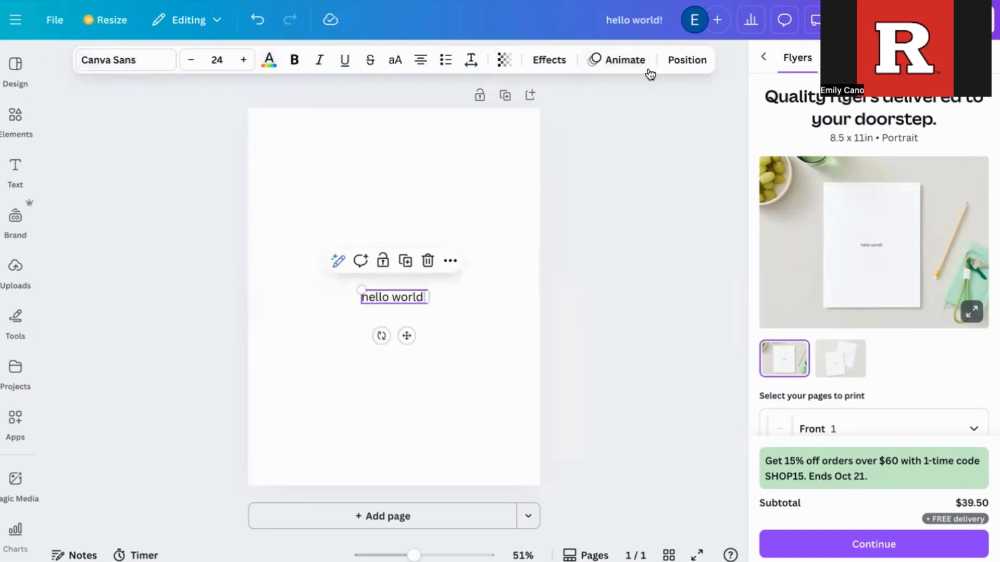
click(134, 66)
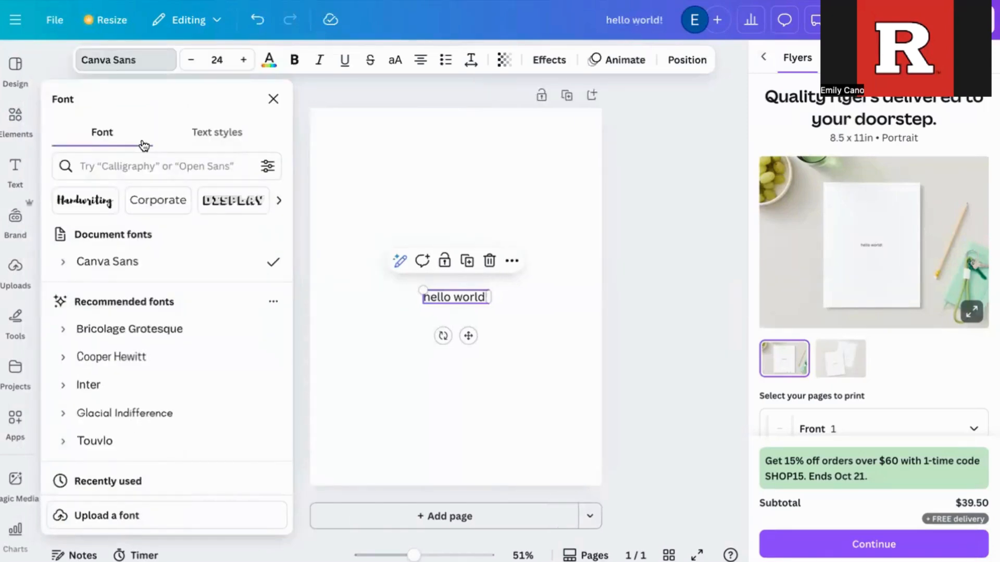
scroll(140, 275, down, 2)
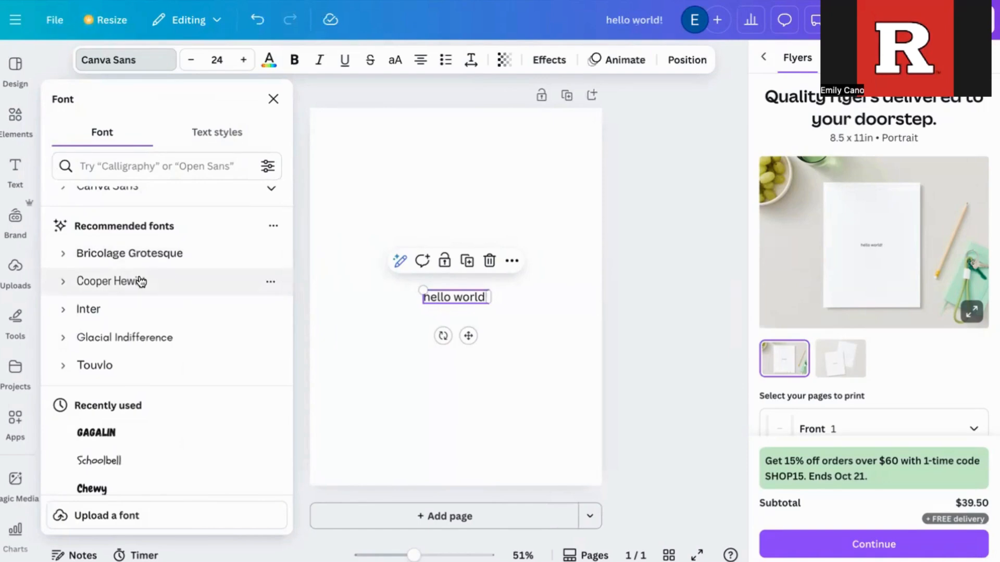
scroll(140, 281, down, 5)
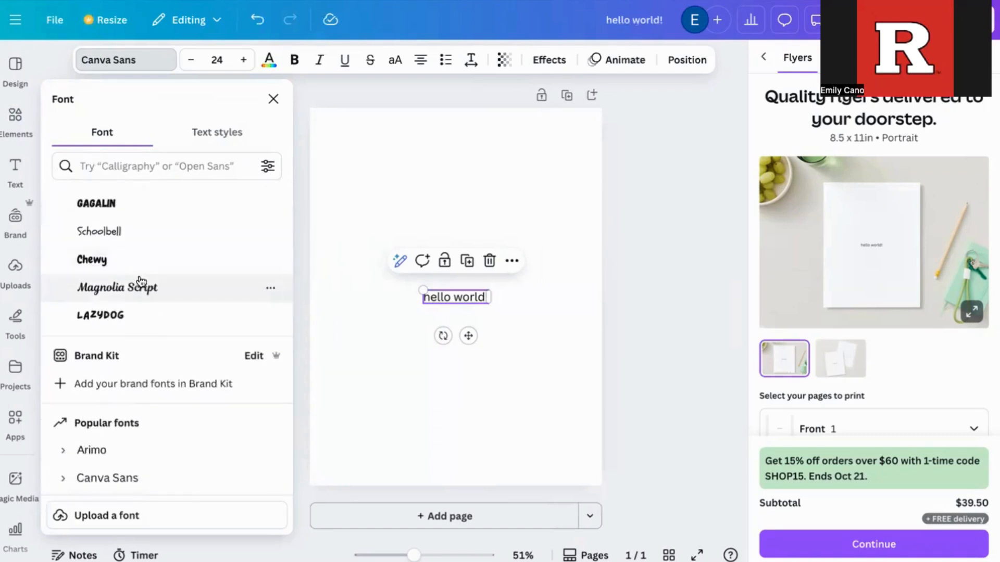
scroll(139, 281, down, 8)
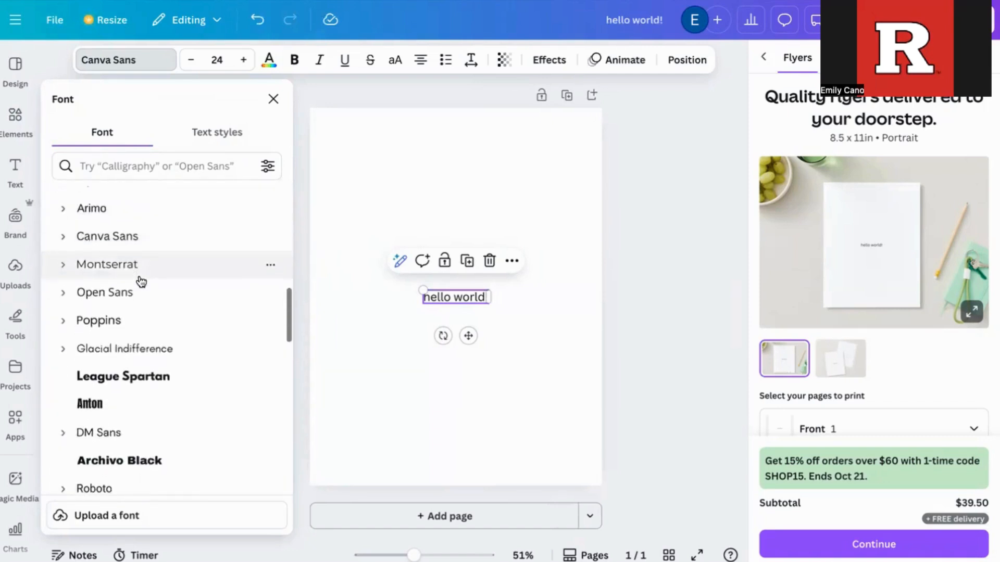
Look through the preset font sizes available for the "hello world!" text.
click(215, 59)
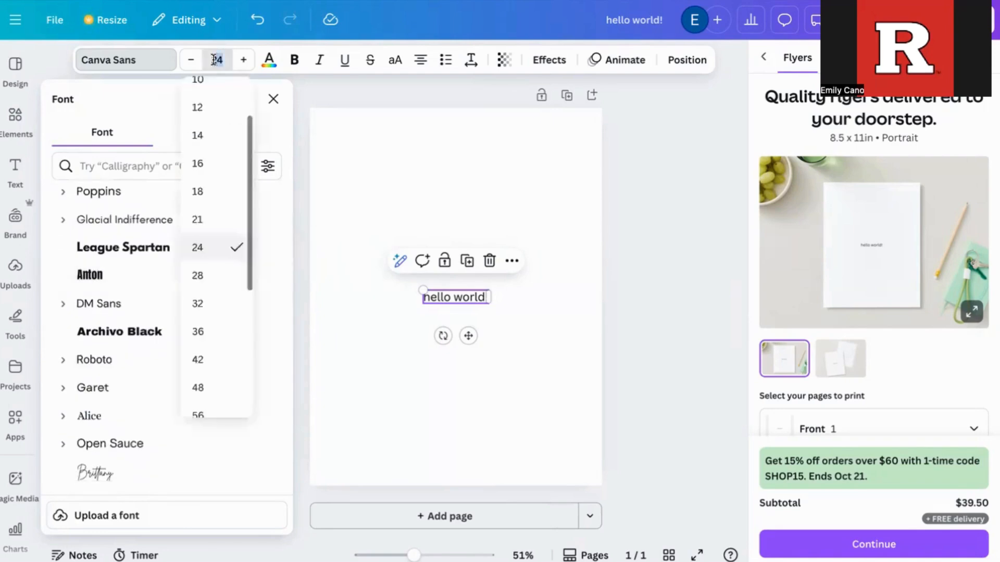
scroll(212, 120, up, 3)
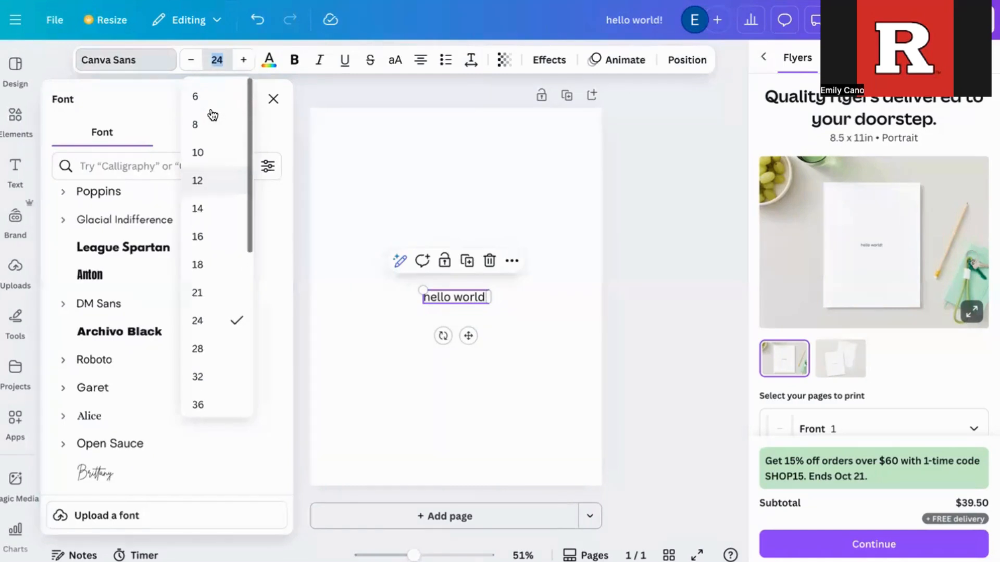
scroll(201, 351, down, 2)
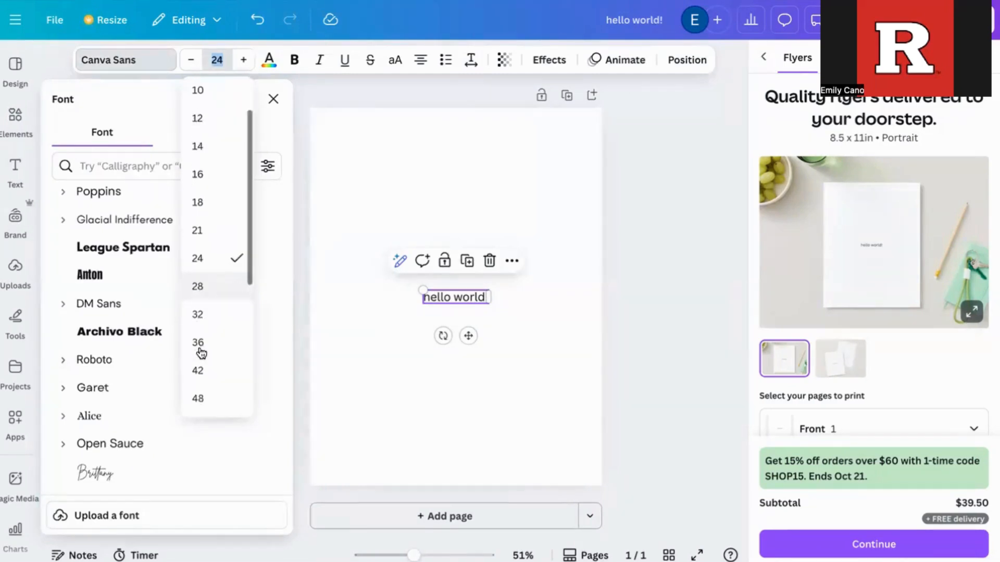
scroll(202, 353, down, 3)
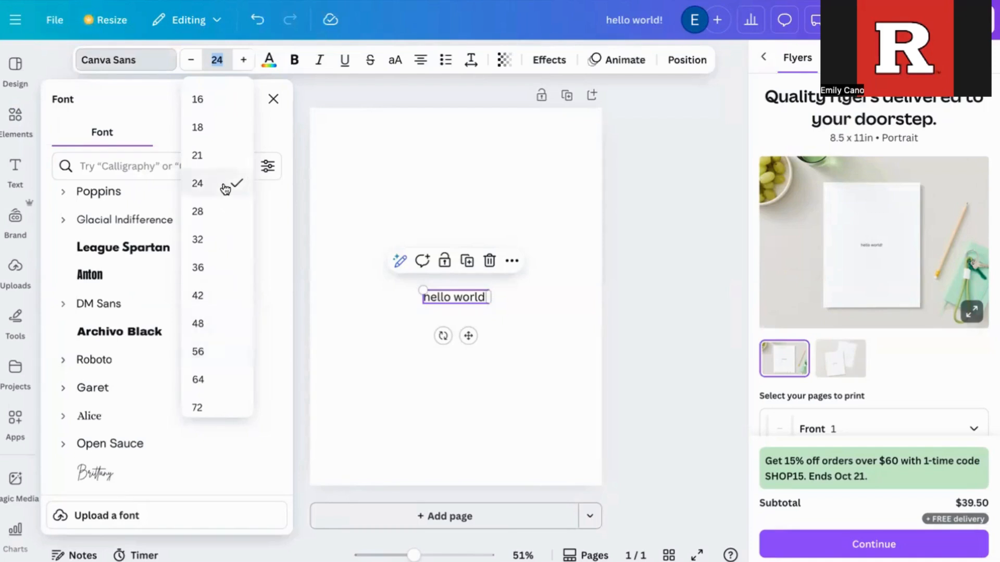
scroll(207, 320, up, 5)
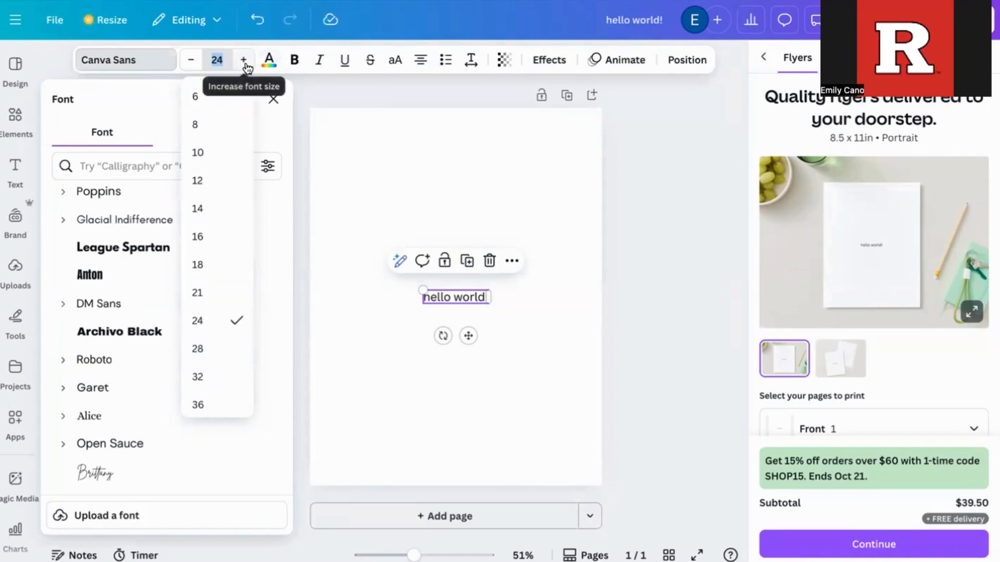
Lower the text's font size to 20 and raise it again in single increments.
click(188, 64)
click(189, 64)
click(189, 64)
click(189, 64)
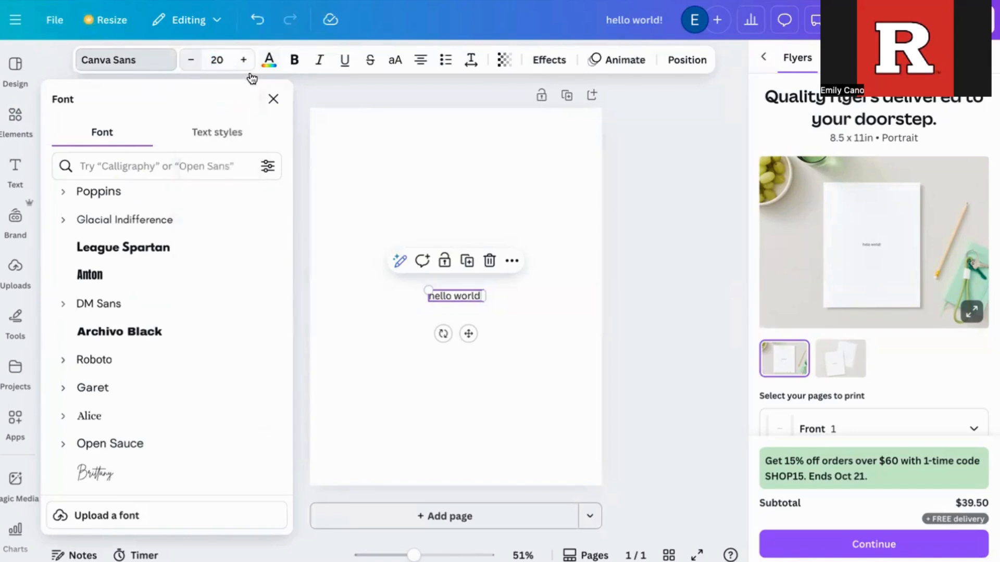
click(247, 67)
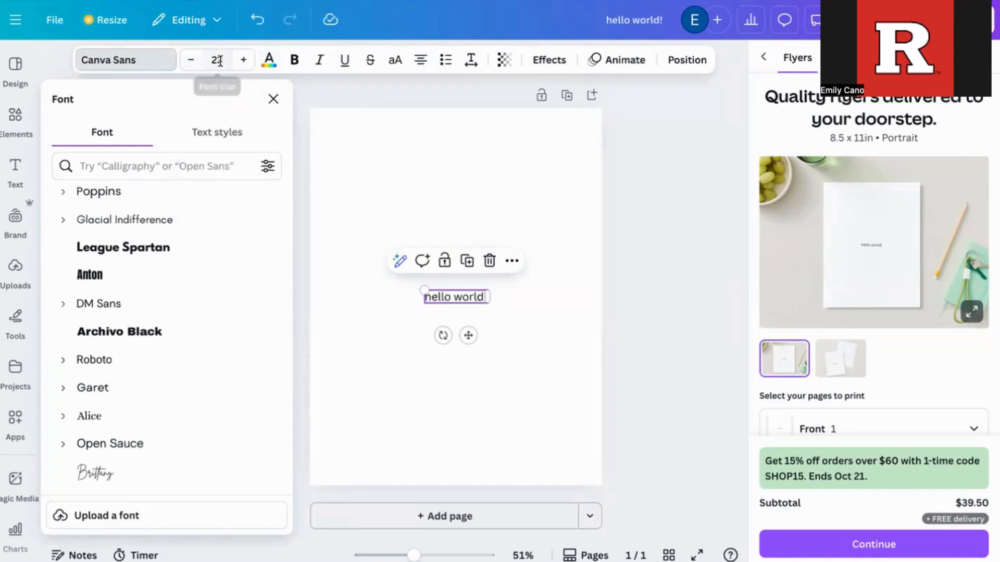
Set the font size of the "hello world!" text to 40.
click(219, 61)
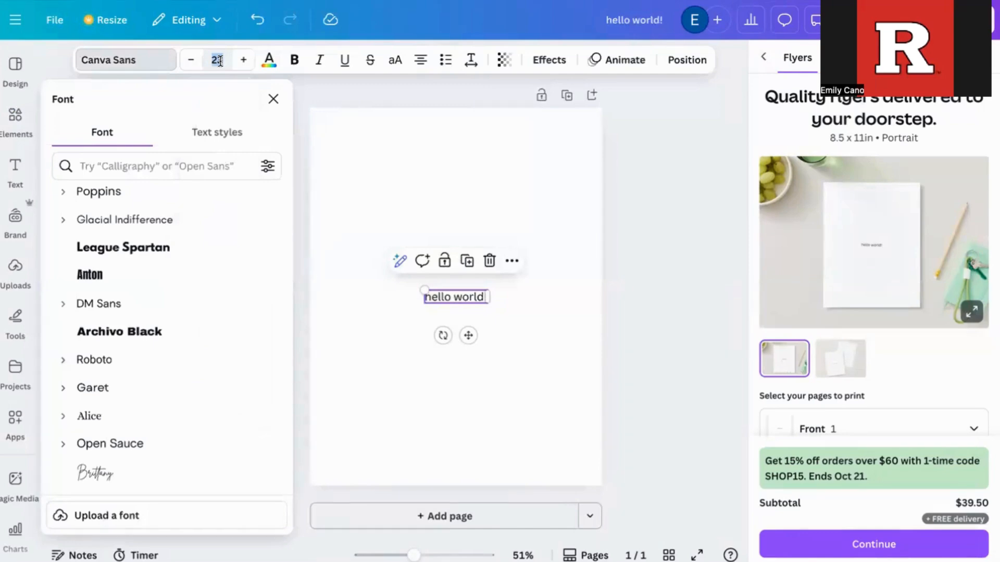
text(40)
key(Return)
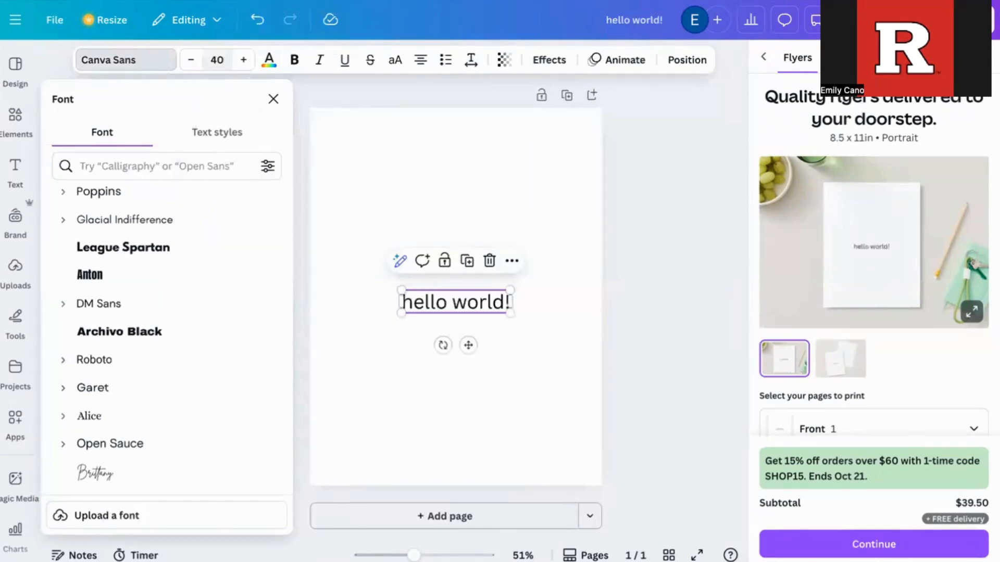
Recolor the "hello world!" text with a custom blue, #768AC8.
click(269, 61)
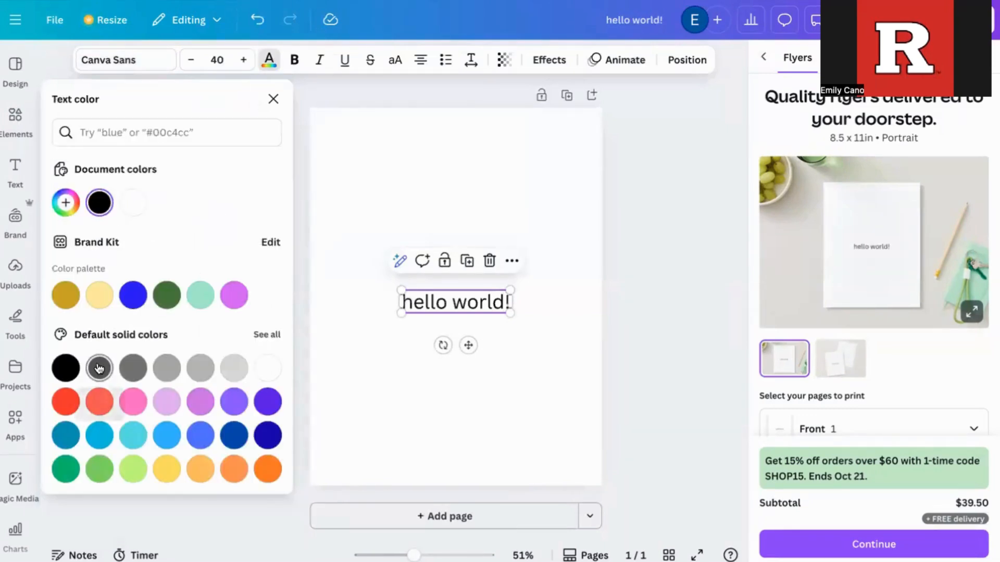
click(65, 204)
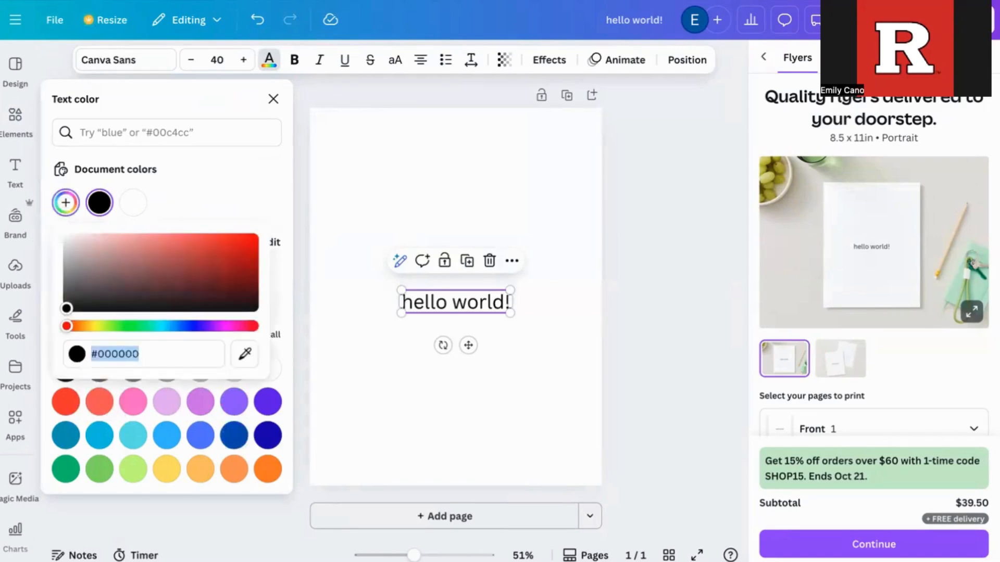
mouse_move(148, 244)
mouse_down()
mouse_move(207, 238)
mouse_move(144, 252)
mouse_up()
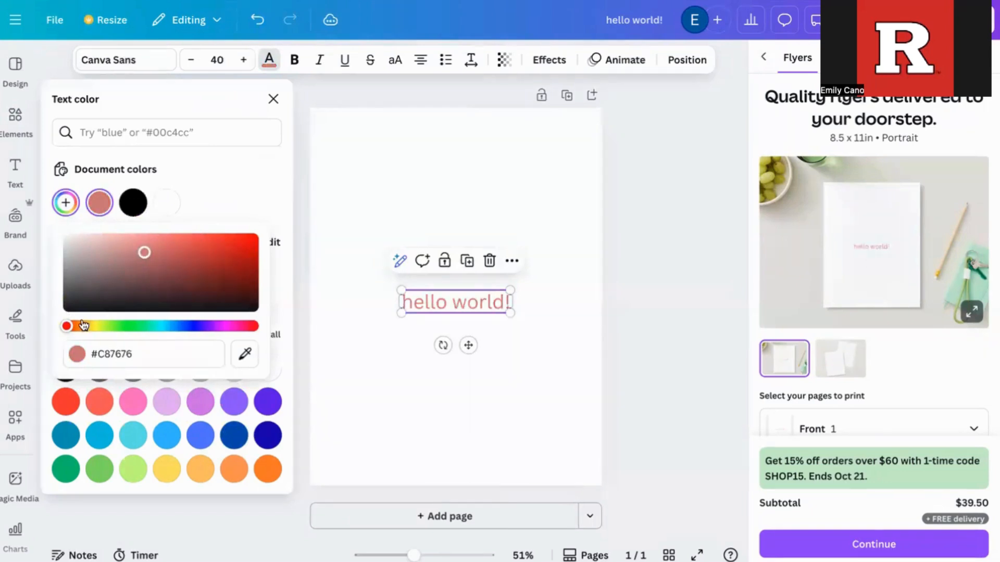
drag(66, 326, 185, 328)
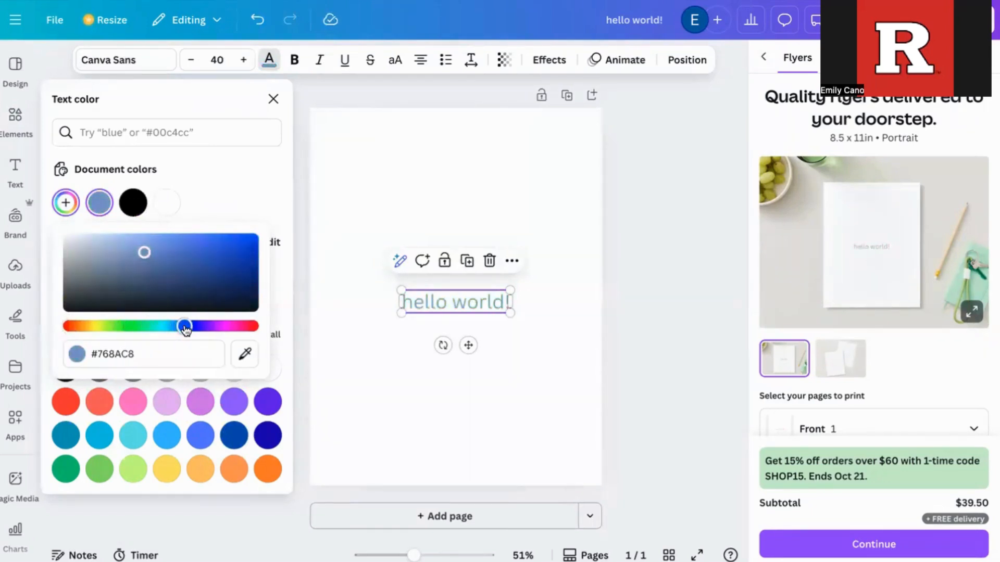
click(138, 350)
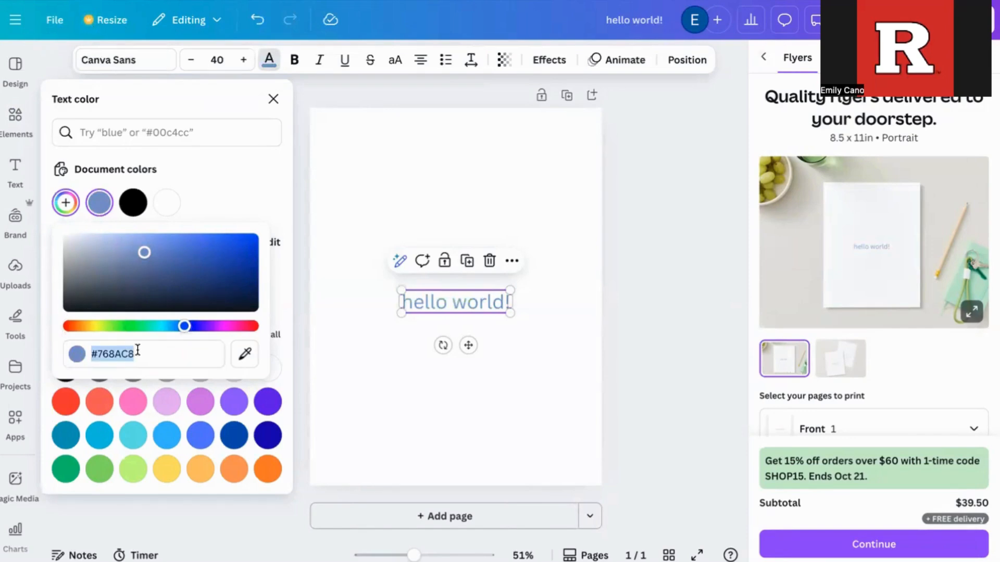
Toggle bold on and off for the "hello world!" text and return its color to black.
click(294, 67)
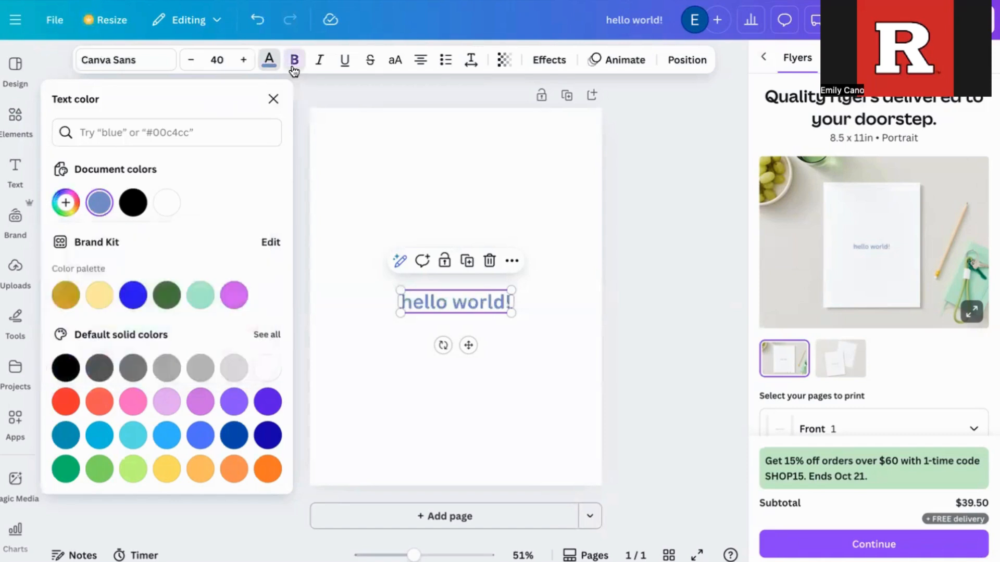
click(295, 68)
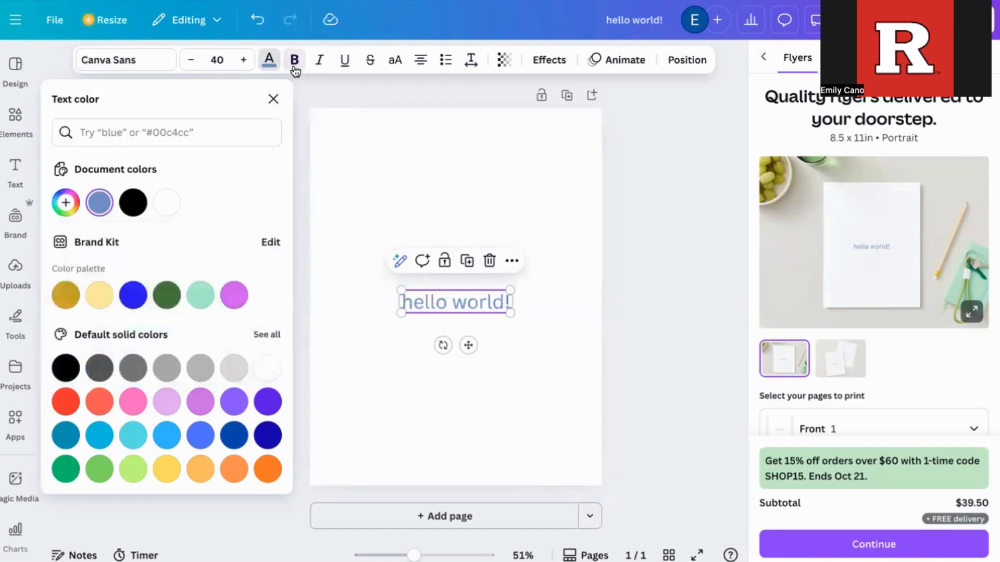
click(133, 205)
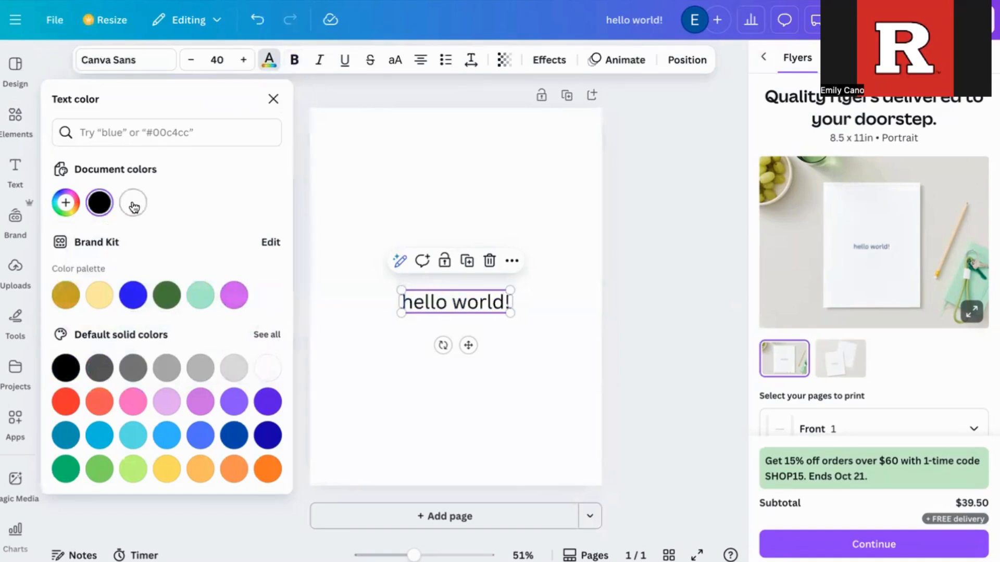
Apply bold, italic, underline, strikethrough and uppercase formatting to the "hello world!" text.
click(295, 61)
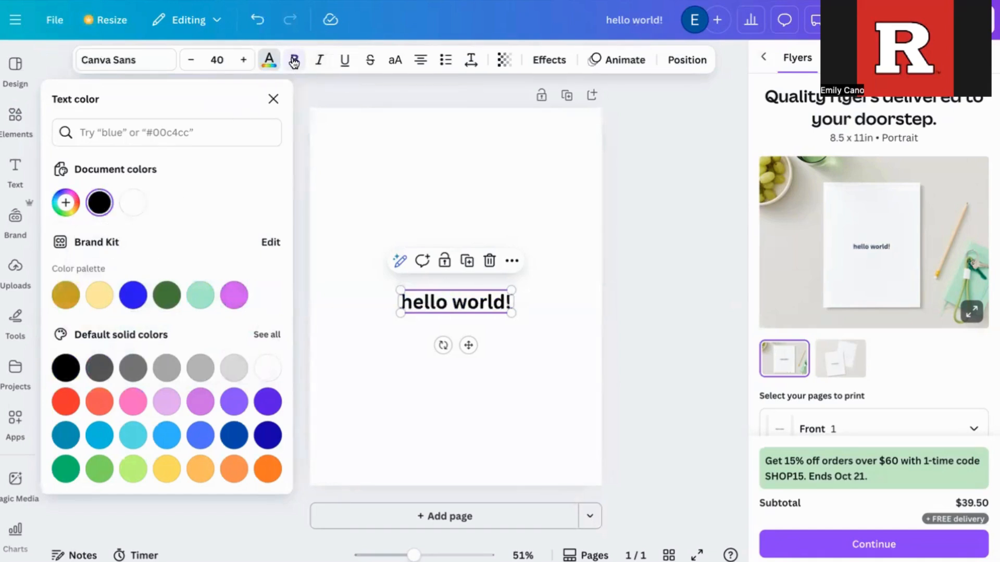
click(318, 67)
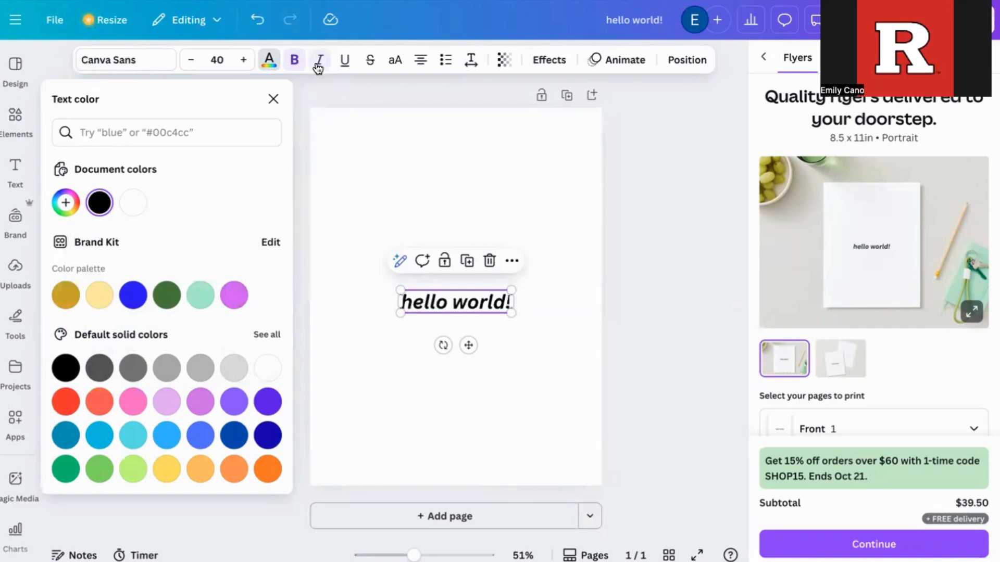
click(344, 67)
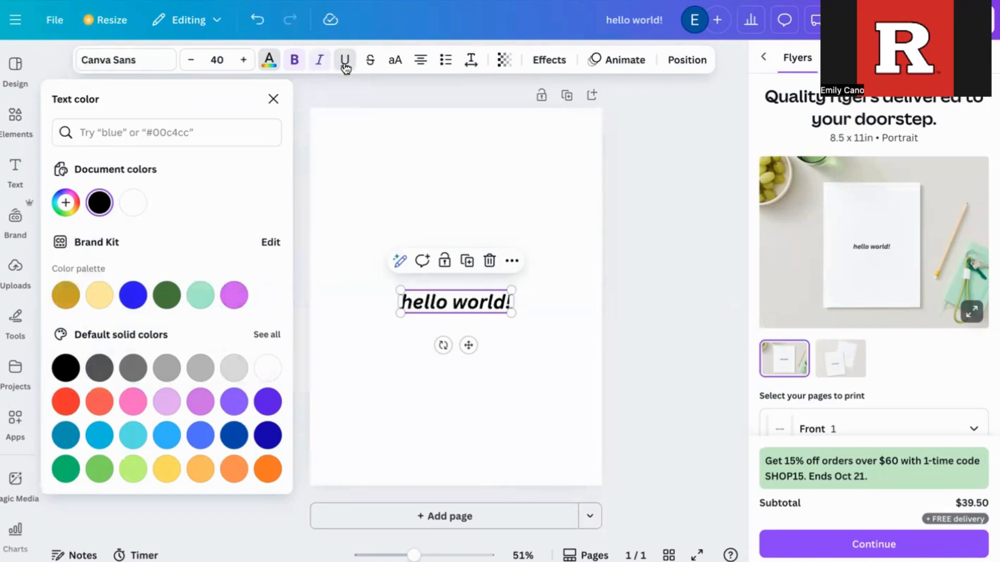
click(370, 65)
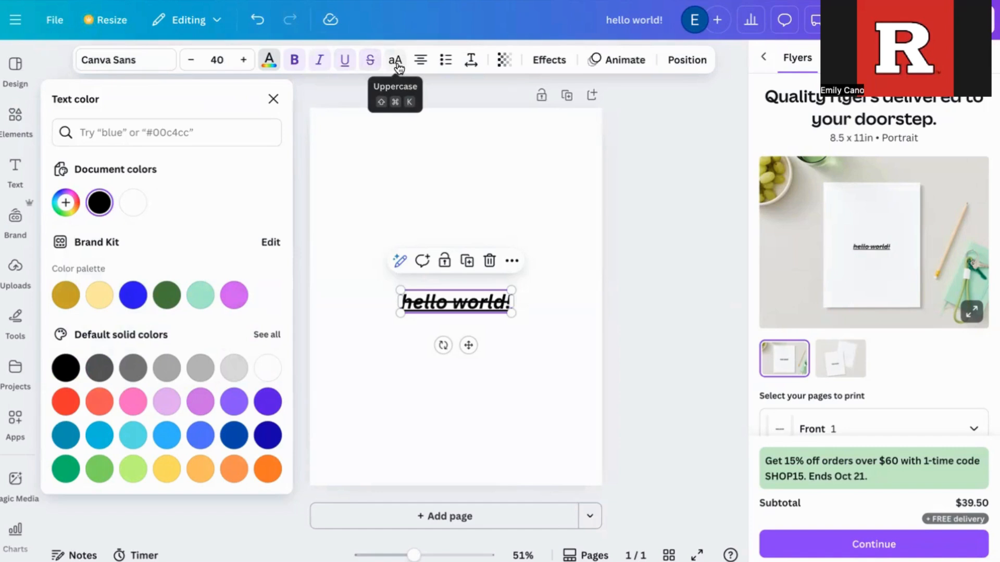
click(397, 66)
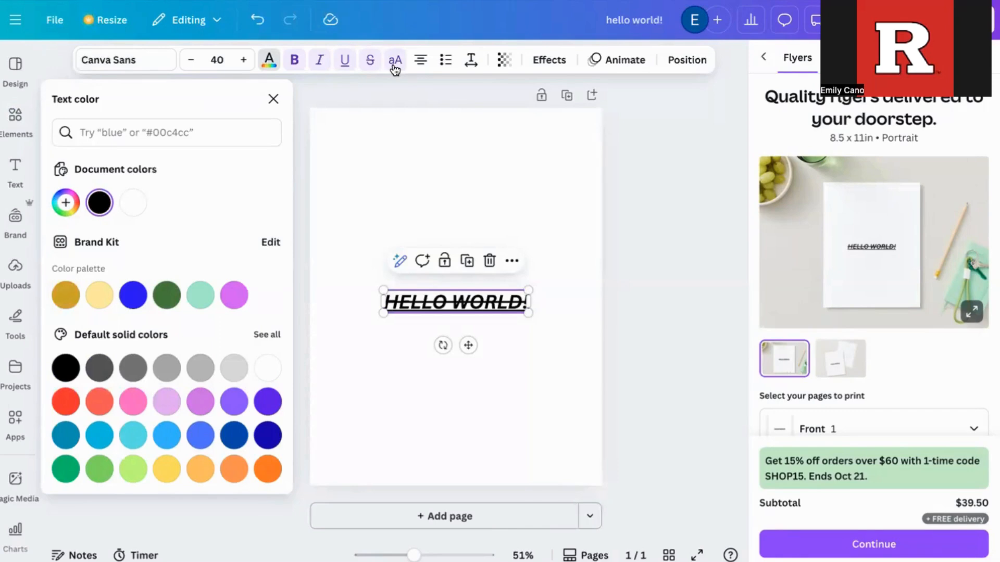
Remove the uppercase, bold, italic, strikethrough and underline formatting from the "hello world!" text.
click(395, 69)
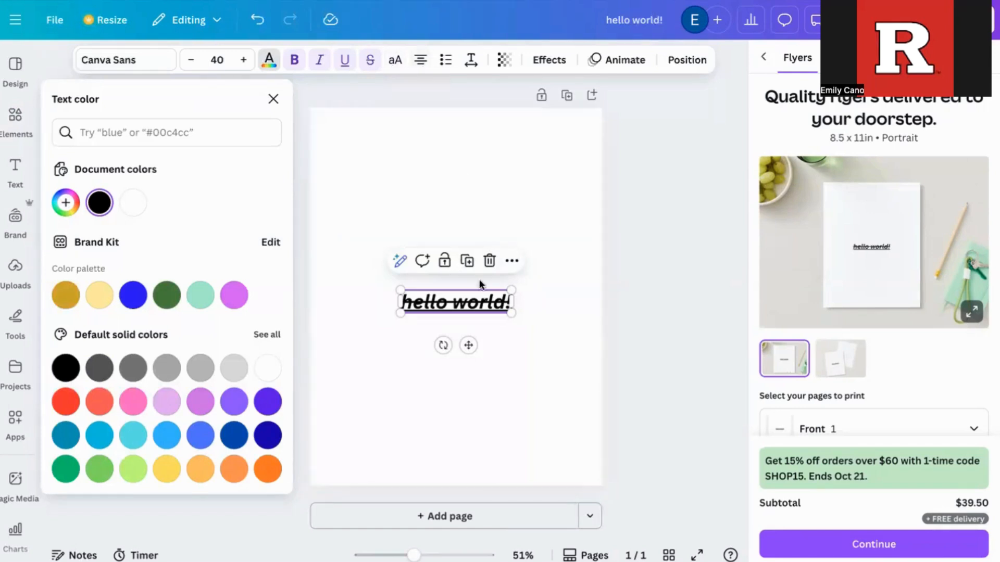
click(294, 60)
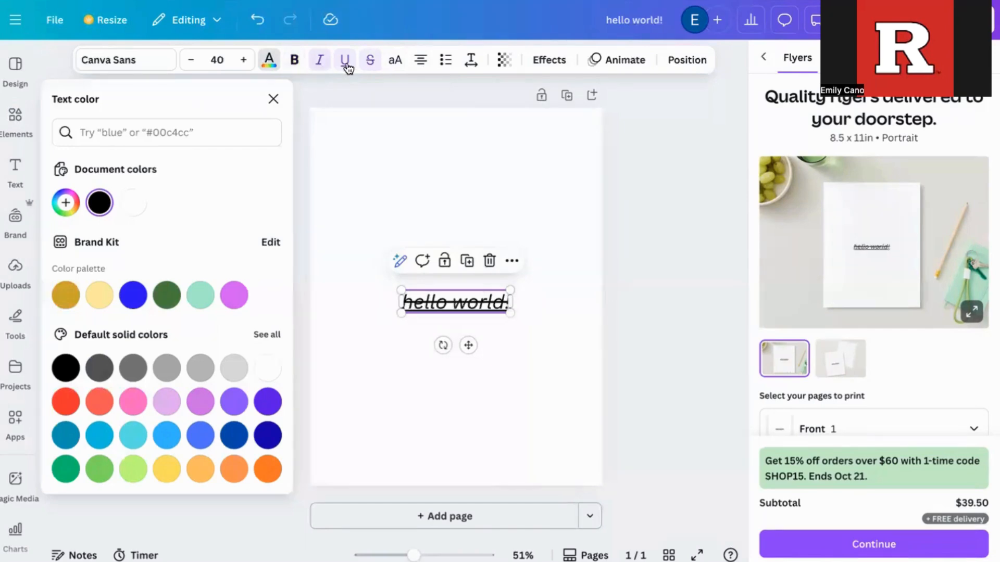
click(319, 59)
click(368, 60)
click(344, 60)
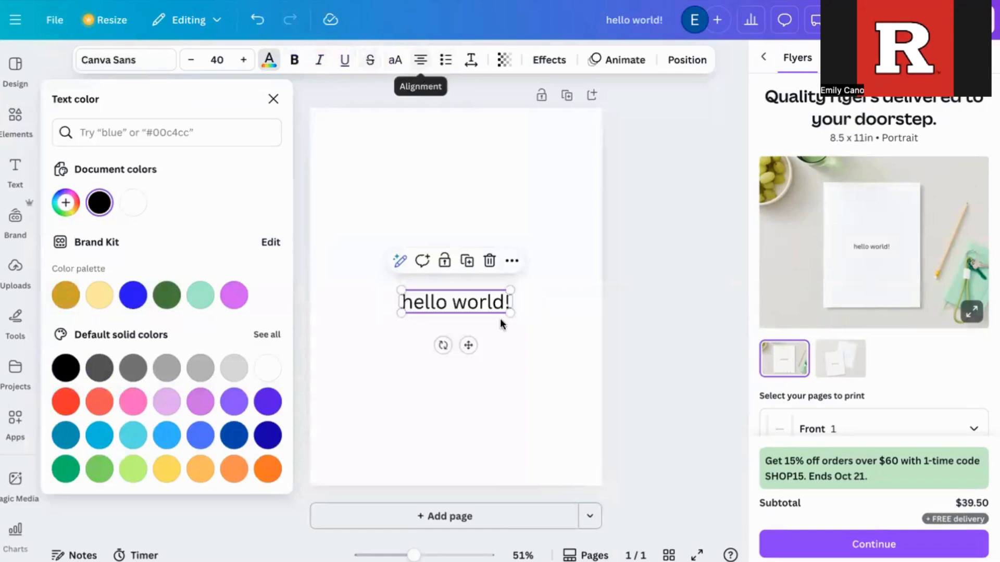
Right-align the "hello world!" text and enlarge its text box to font size 54.
click(422, 63)
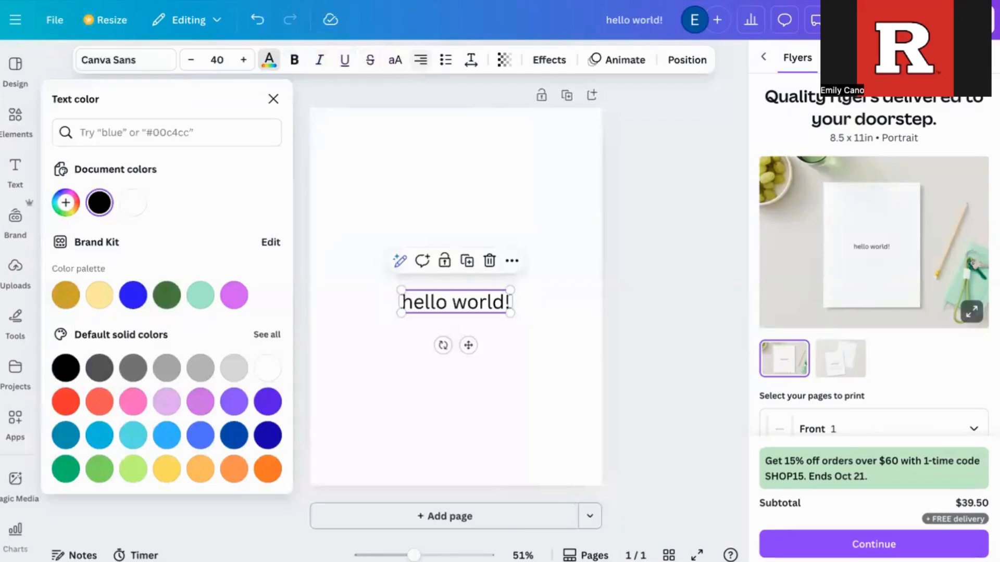
drag(401, 290, 363, 282)
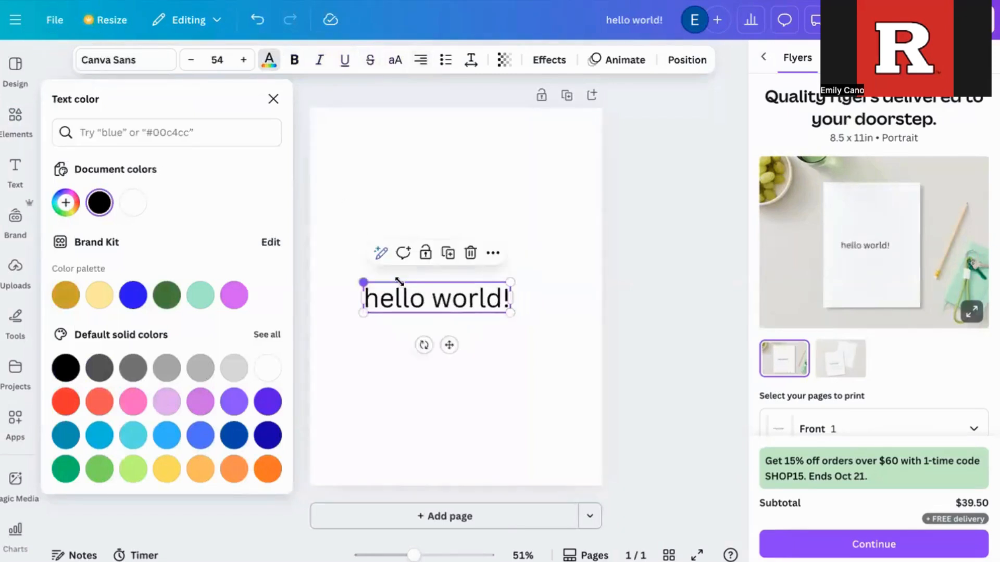
click(432, 298)
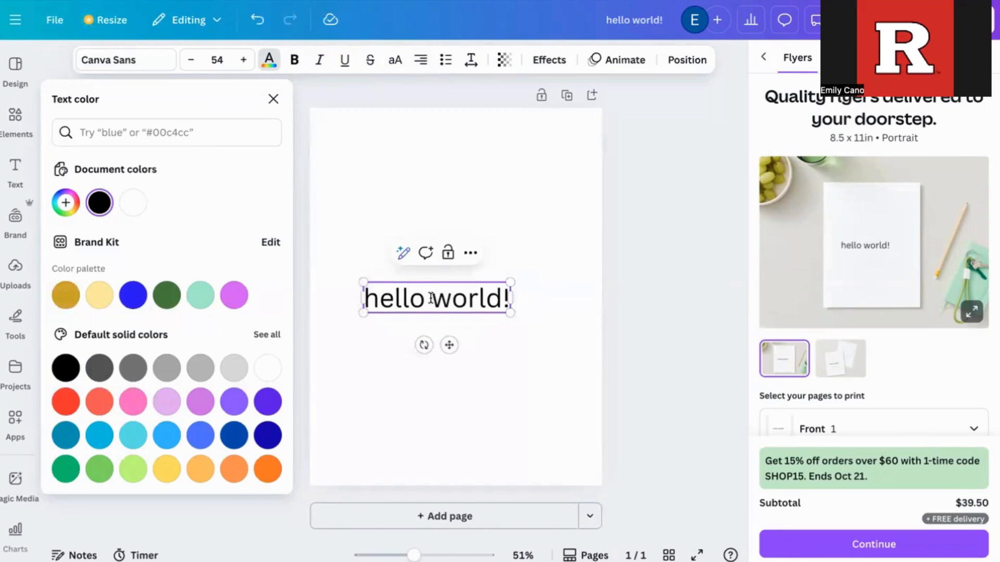
Split "hello world!" onto two lines in a wider text box and move it to the horizontal center of the page.
drag(363, 298, 431, 300)
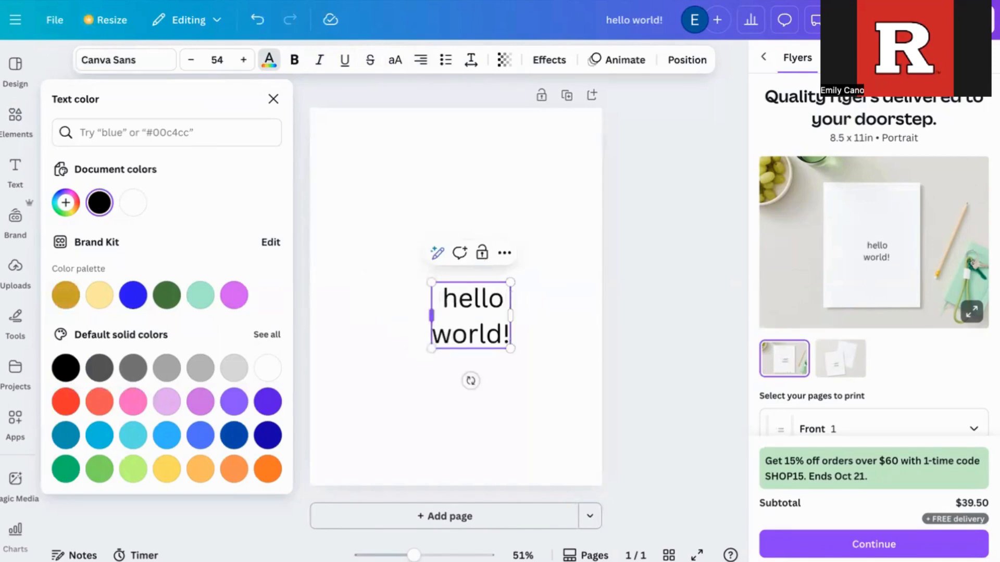
click(443, 299)
drag(510, 315, 591, 321)
click(497, 372)
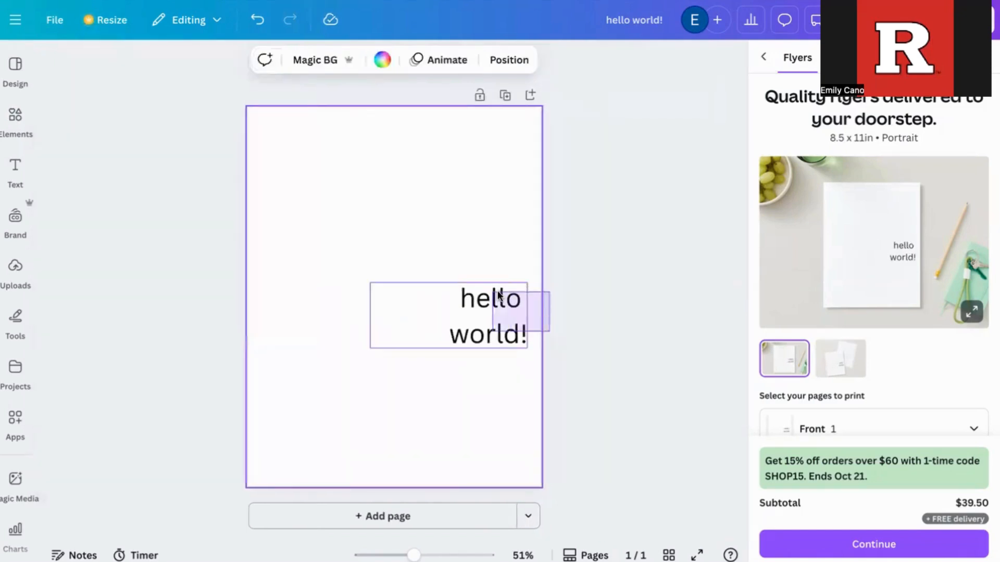
drag(483, 338, 436, 289)
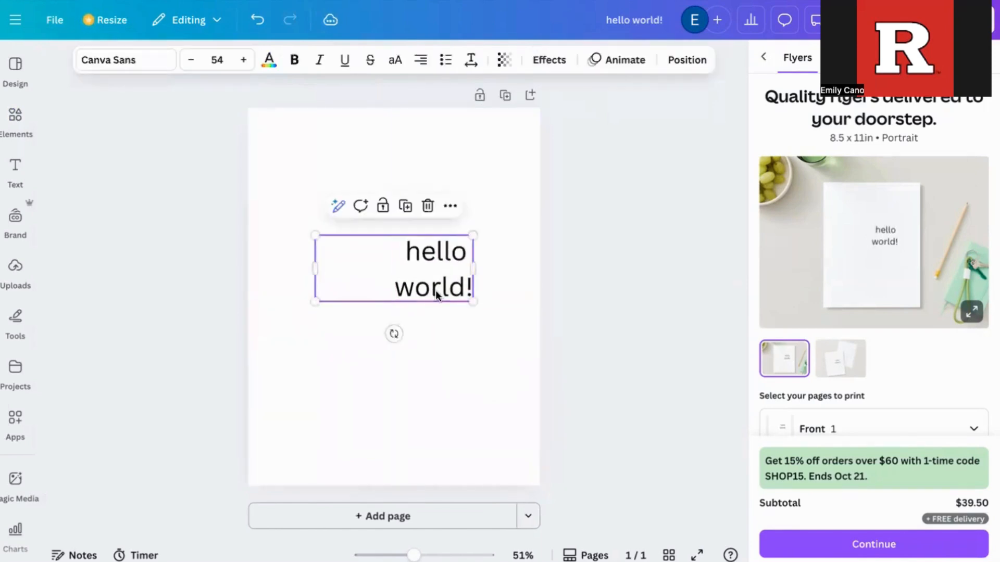
Cycle the two-line text through the justified, left, center and right alignments, ending on justified.
click(421, 63)
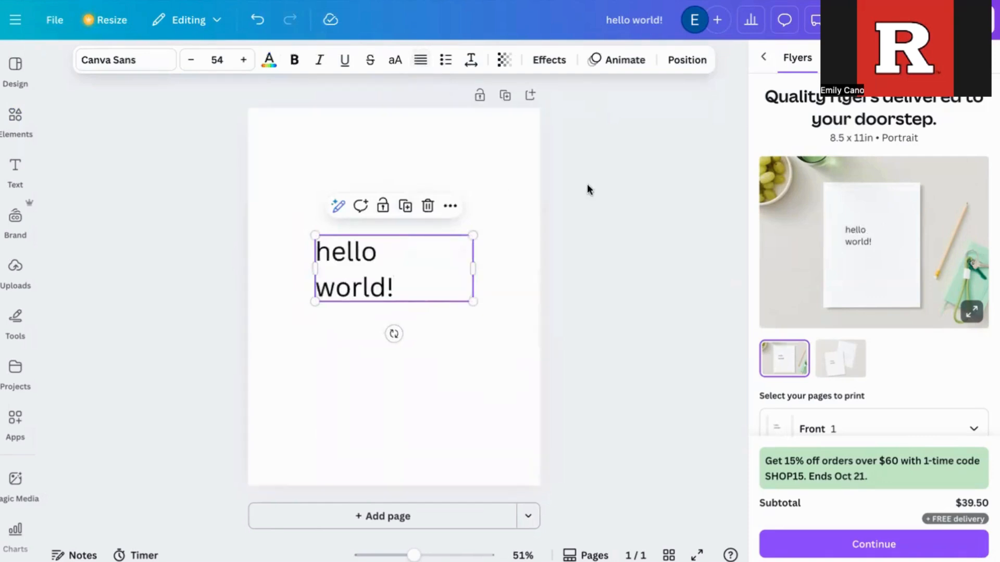
click(418, 62)
click(419, 63)
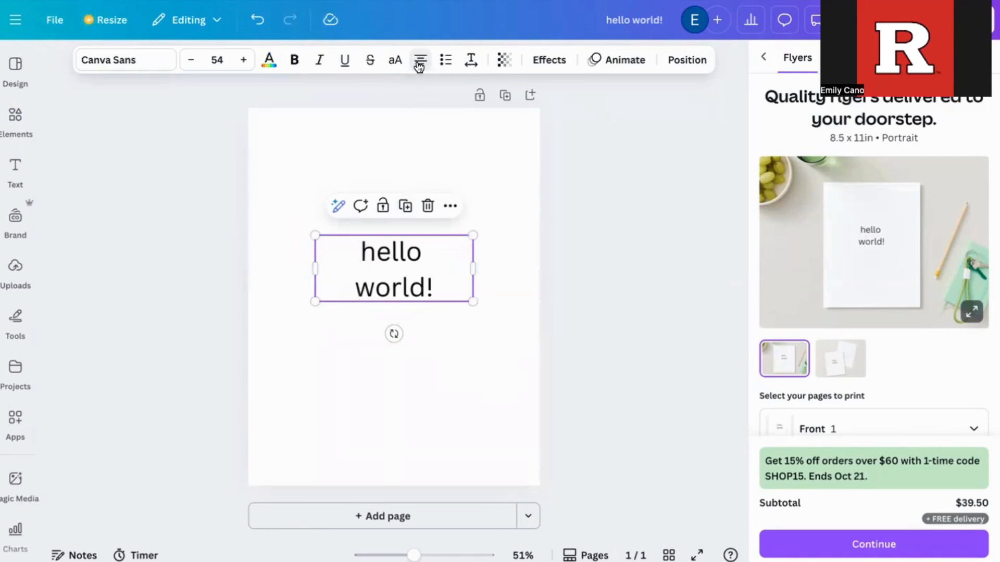
click(419, 63)
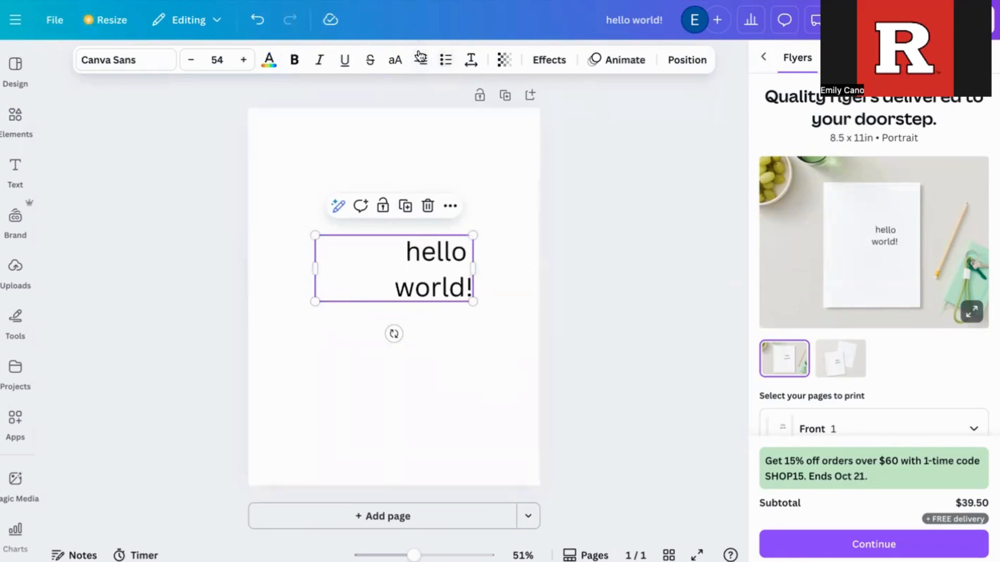
click(420, 67)
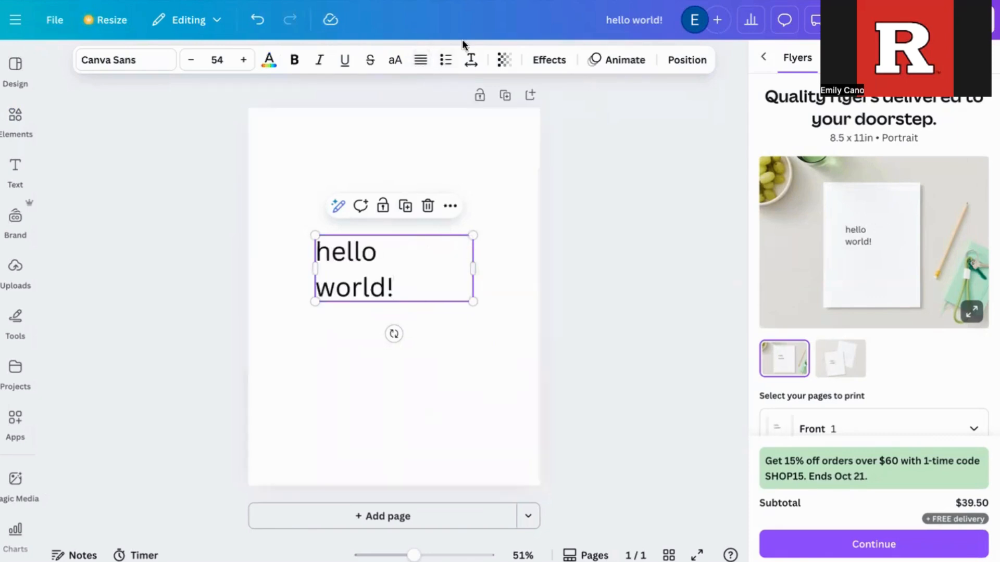
Turn the text into a bulleted list and merge both lines into a single "hello world!" bullet.
click(444, 67)
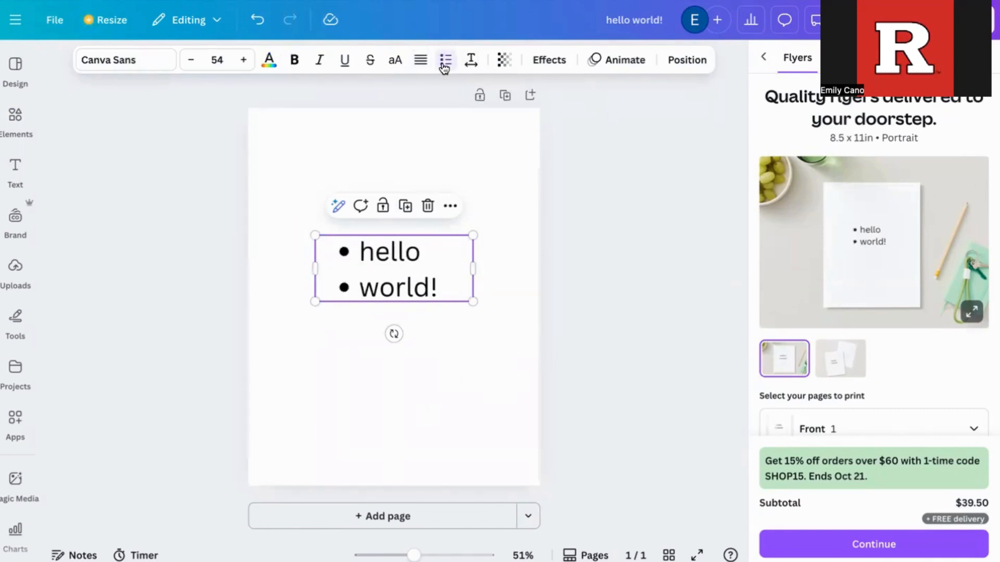
click(360, 289)
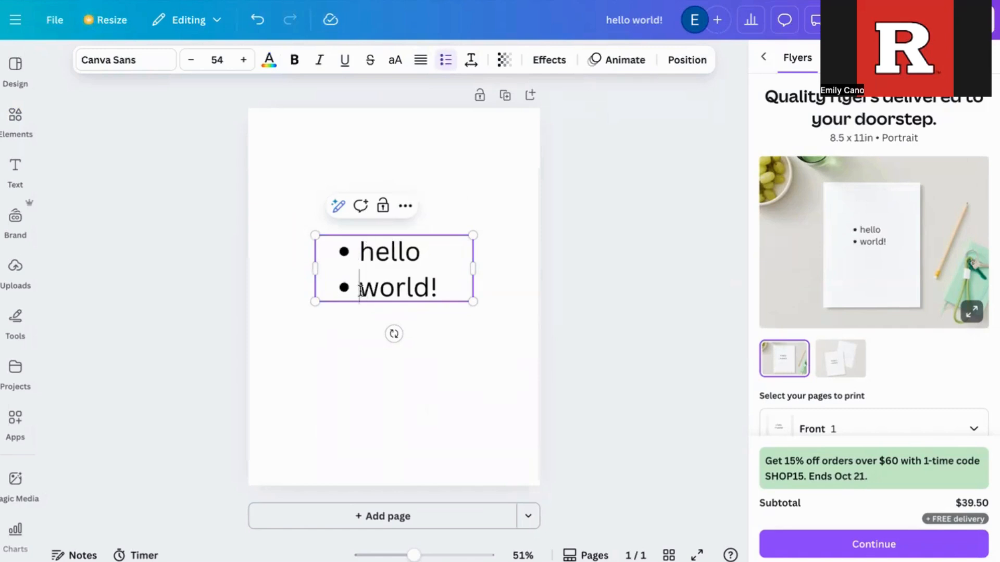
key(BackSpace)
key(BackSpace)
key(BackSpace)
key(BackSpace)
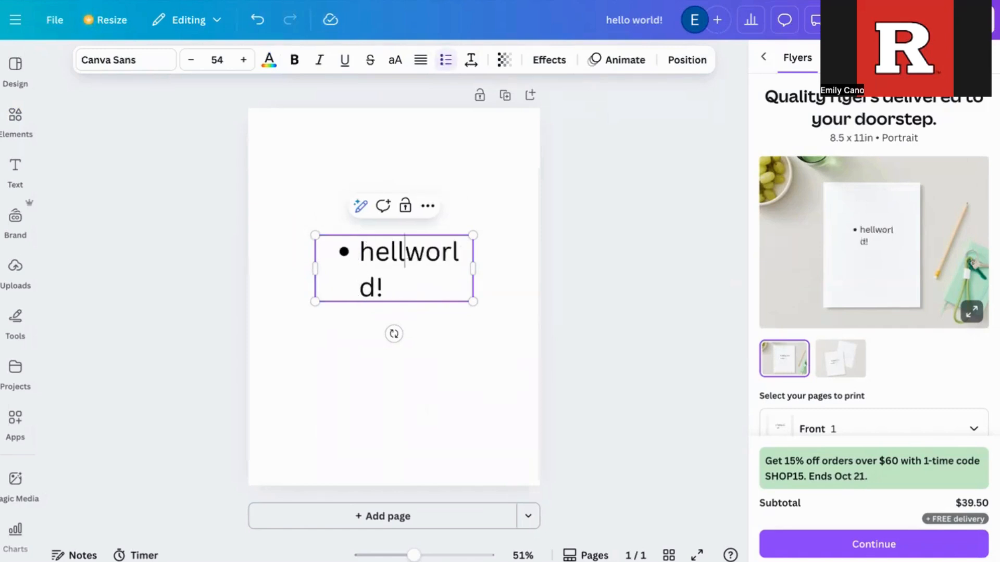
text(o)
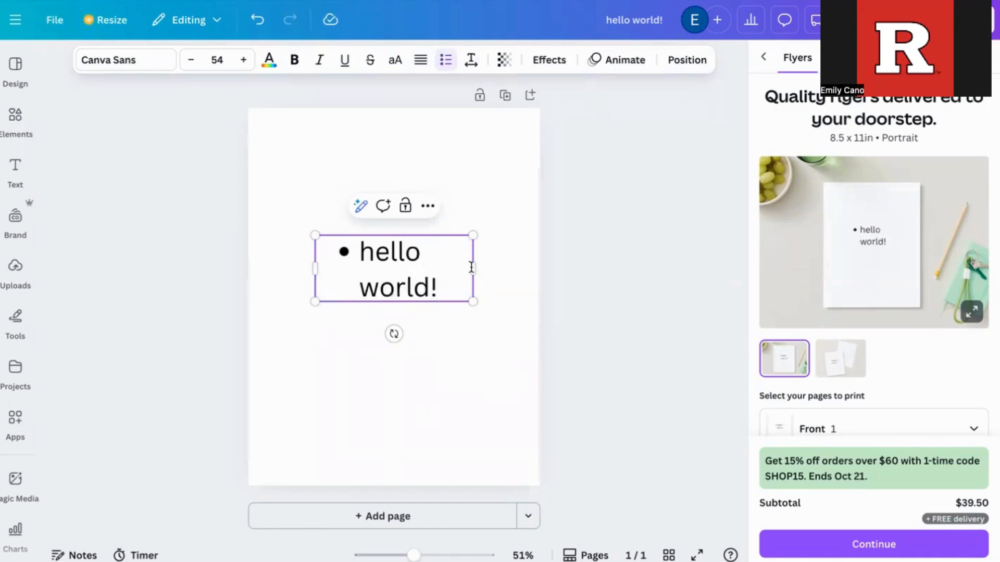
Widen the text box so "hello world!" fits on one line and center the box horizontally on the page.
drag(510, 274, 515, 268)
click(359, 319)
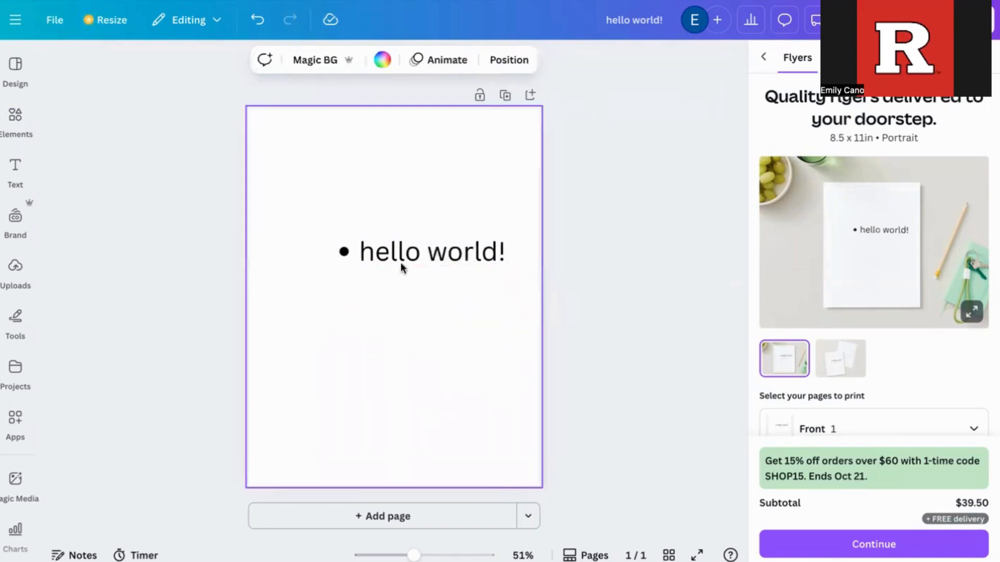
click(384, 265)
drag(383, 265, 363, 272)
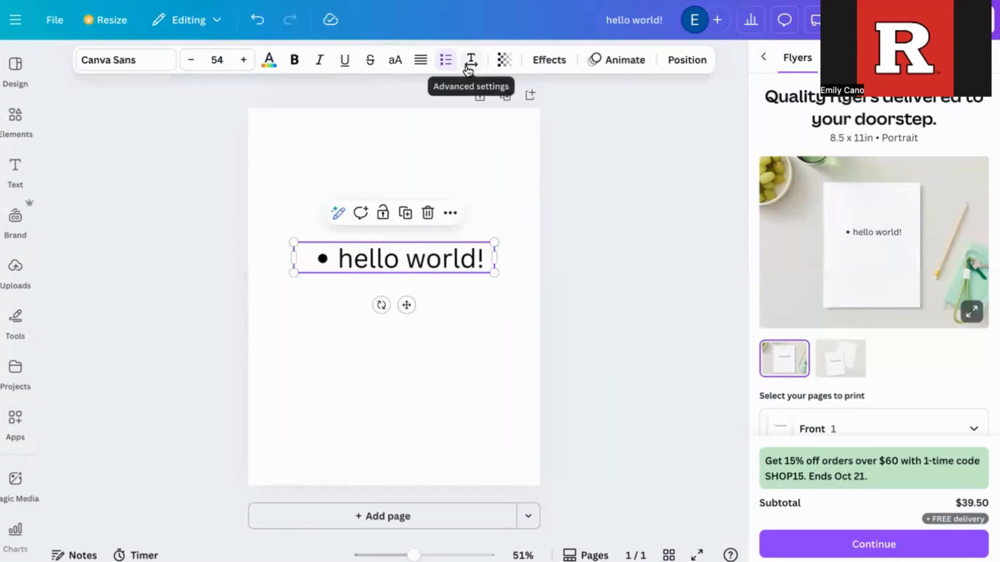
Remove the bullet from the "hello world!" text and set its letter spacing to 52.
click(335, 259)
key(BackSpace)
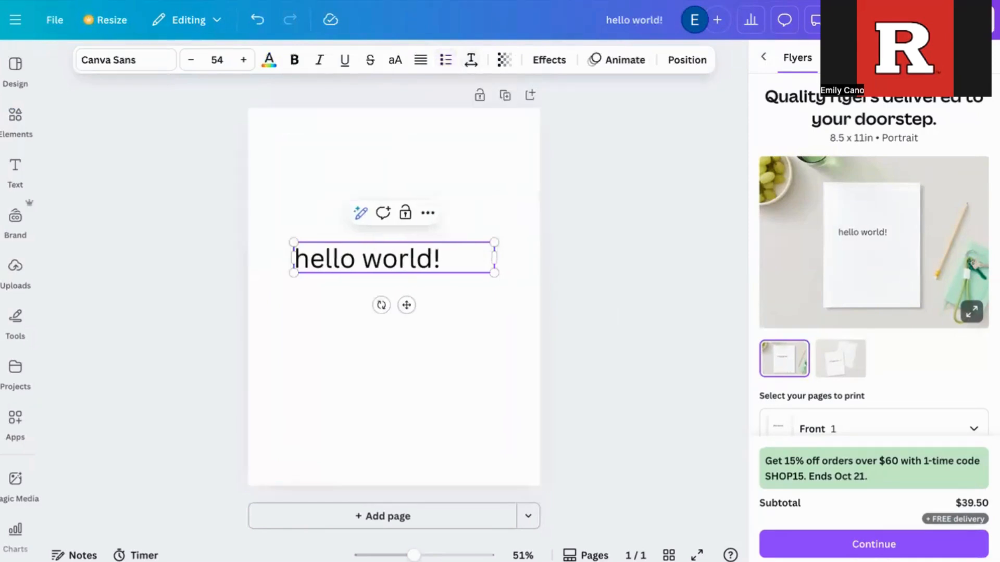
click(471, 61)
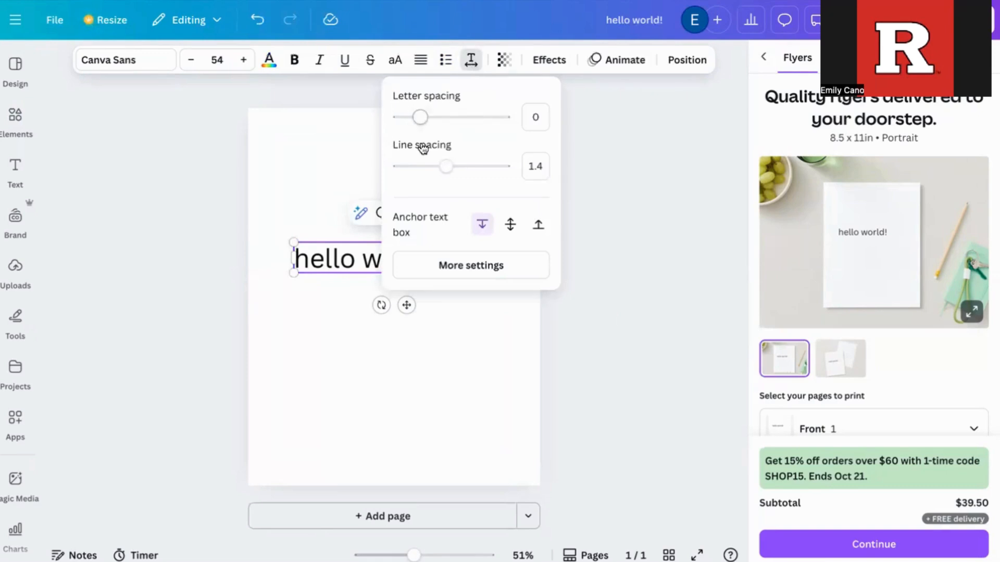
mouse_move(424, 122)
mouse_down()
mouse_move(447, 123)
mouse_move(428, 135)
mouse_up()
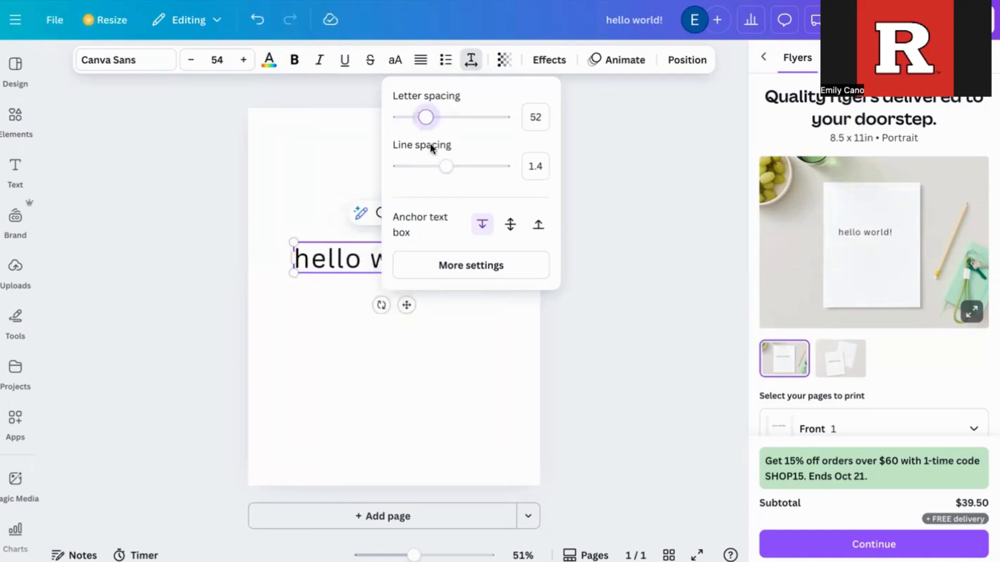
Break the "hello world!" text onto two lines and try out its line spacing, leaving it at 1.4.
click(370, 257)
key(Return)
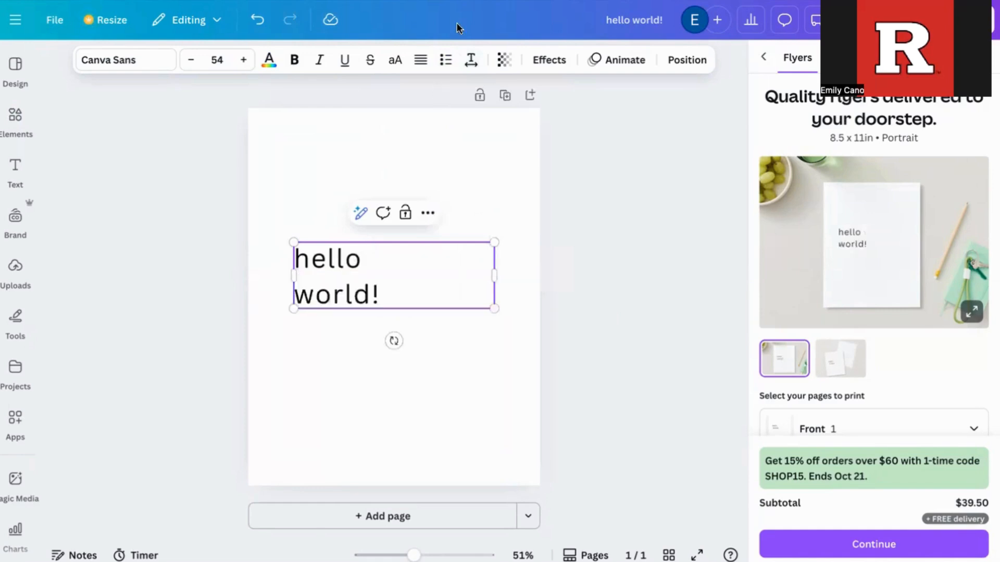
click(474, 63)
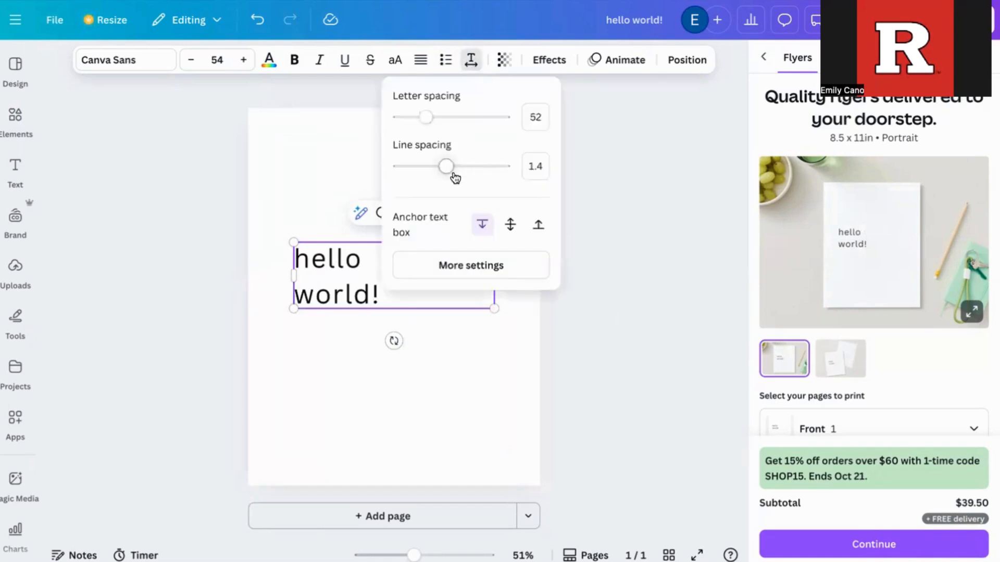
mouse_move(451, 175)
mouse_down()
mouse_move(507, 182)
mouse_move(384, 192)
mouse_move(525, 190)
mouse_move(446, 186)
mouse_up()
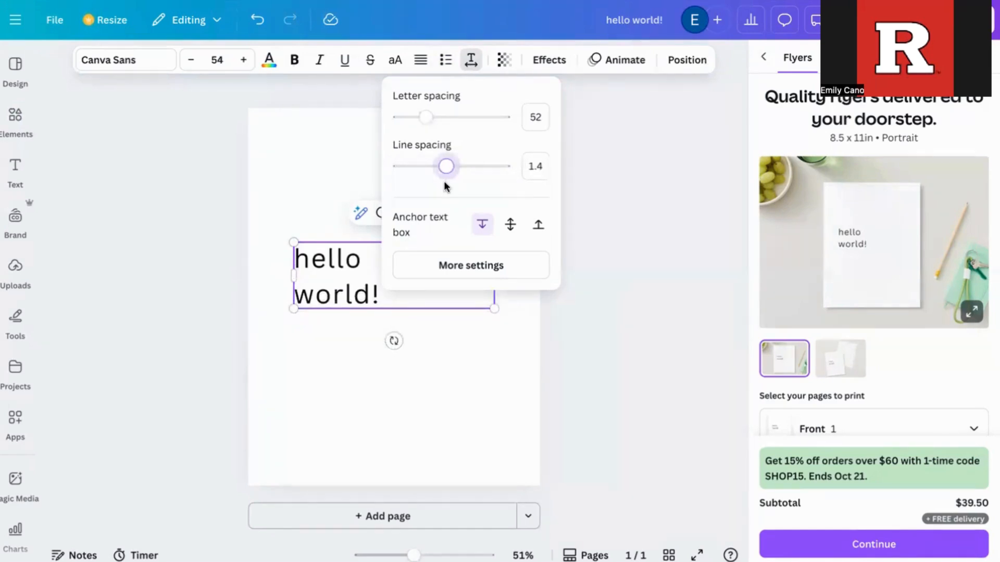
Try out the text's transparency, leaving it fully opaque, and enlarge the text box to font size 56.7.
click(503, 61)
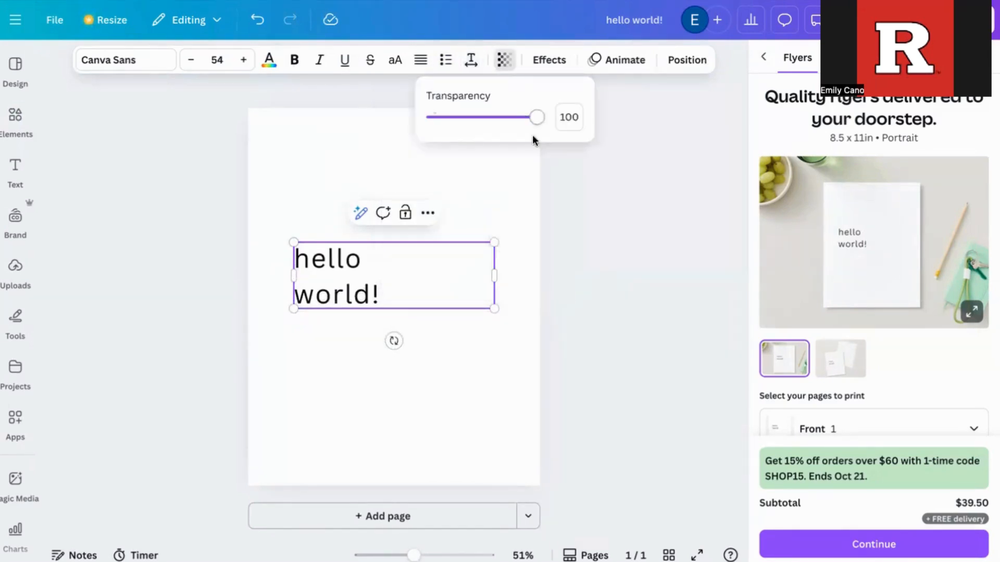
drag(537, 118, 587, 158)
click(542, 58)
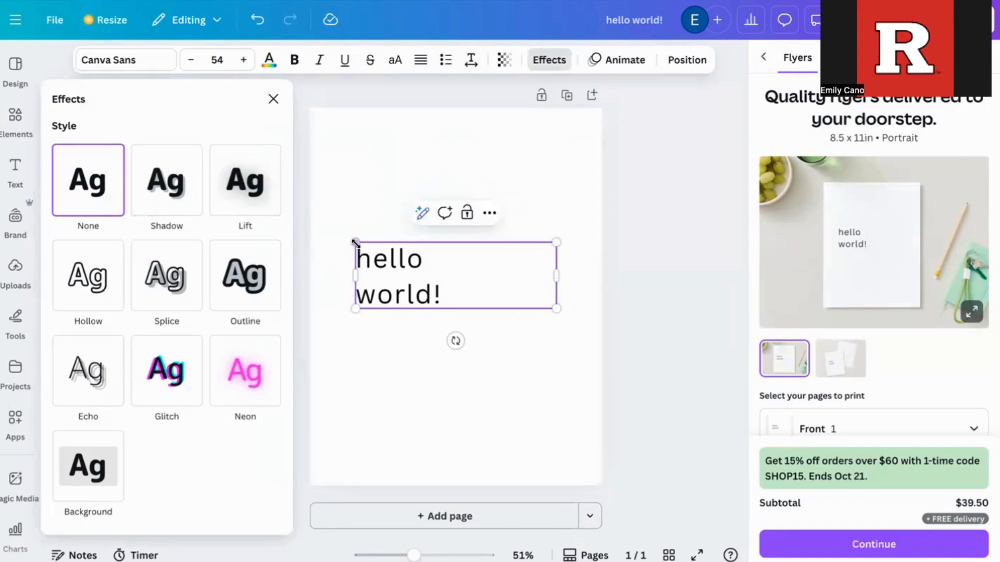
drag(353, 241, 346, 237)
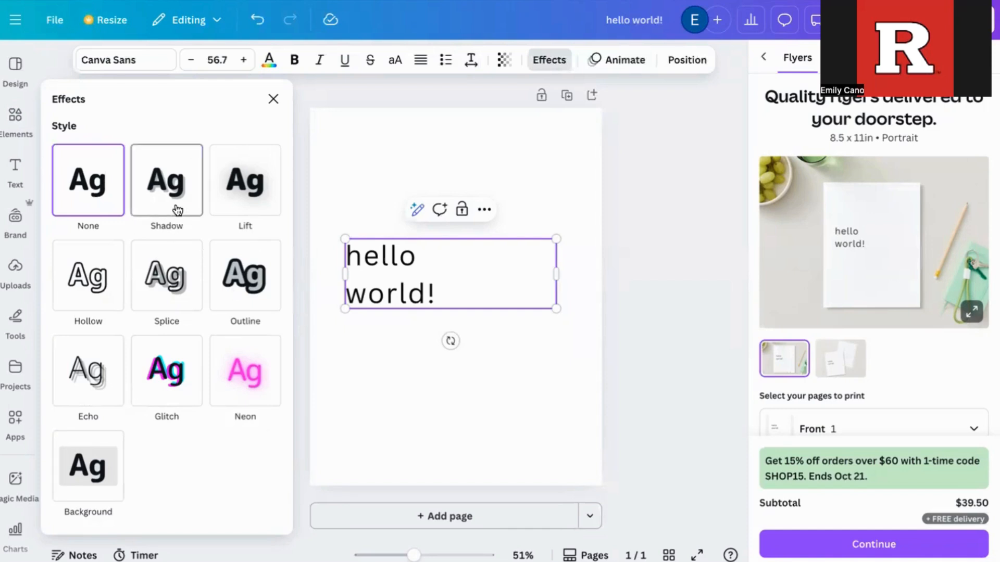
Apply a Shadow effect to the text with offset 61, direction -17 and blur 0, and adjust the shadow transparency.
click(178, 210)
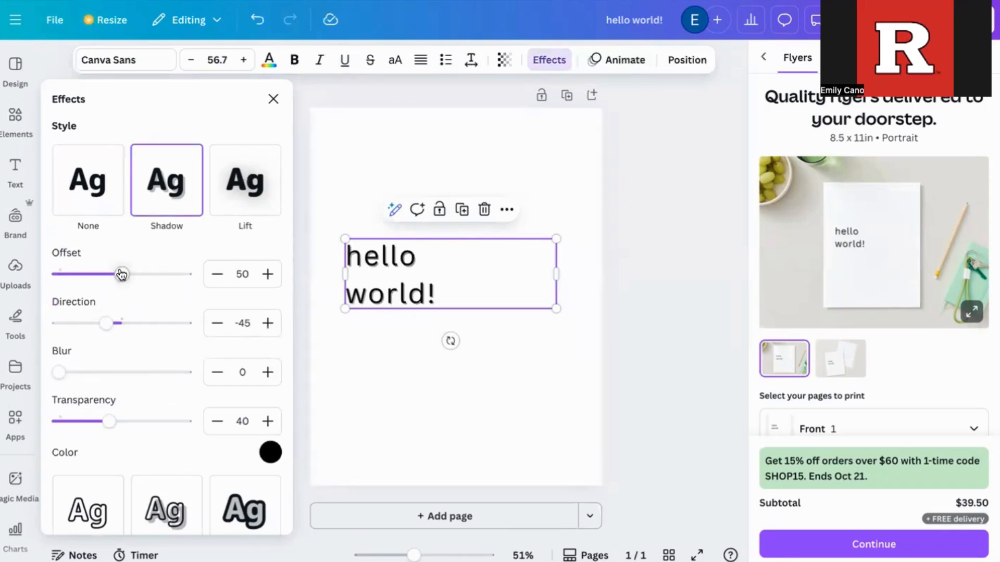
drag(120, 274, 137, 286)
mouse_move(107, 322)
mouse_down()
mouse_move(139, 326)
mouse_move(117, 333)
mouse_up()
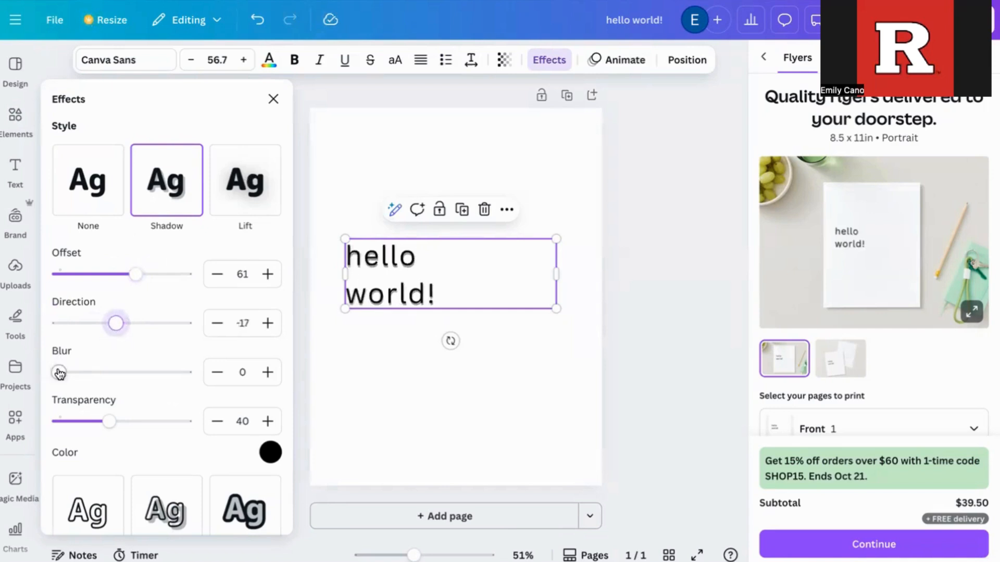
drag(59, 373, 2, 364)
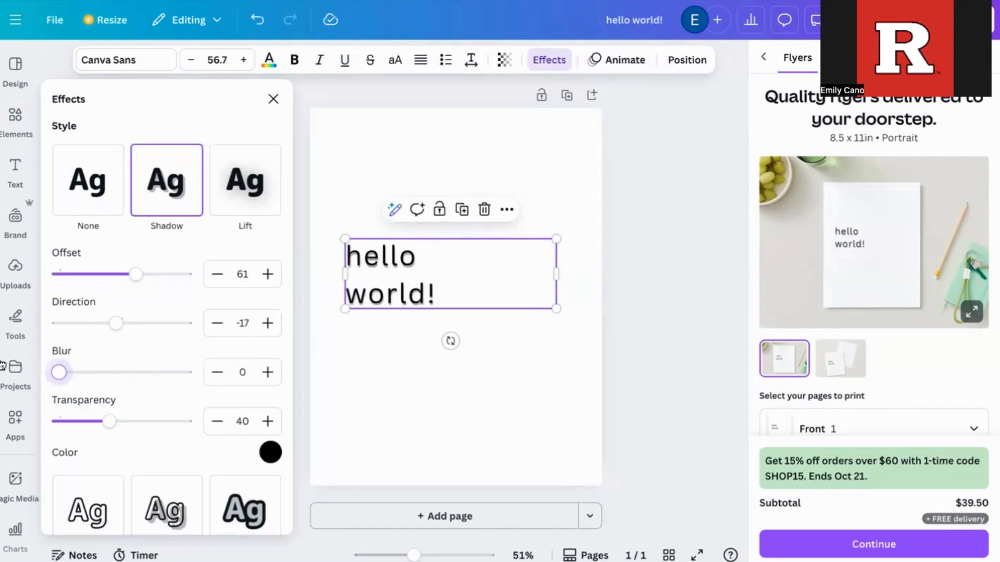
mouse_move(106, 421)
mouse_down()
mouse_move(71, 424)
mouse_move(118, 427)
mouse_move(43, 419)
mouse_move(111, 426)
mouse_up()
Curve the "hello world!" text with a curve value of 26 and move it near the page's upper edge, centered horizontally.
scroll(156, 438, down, 7)
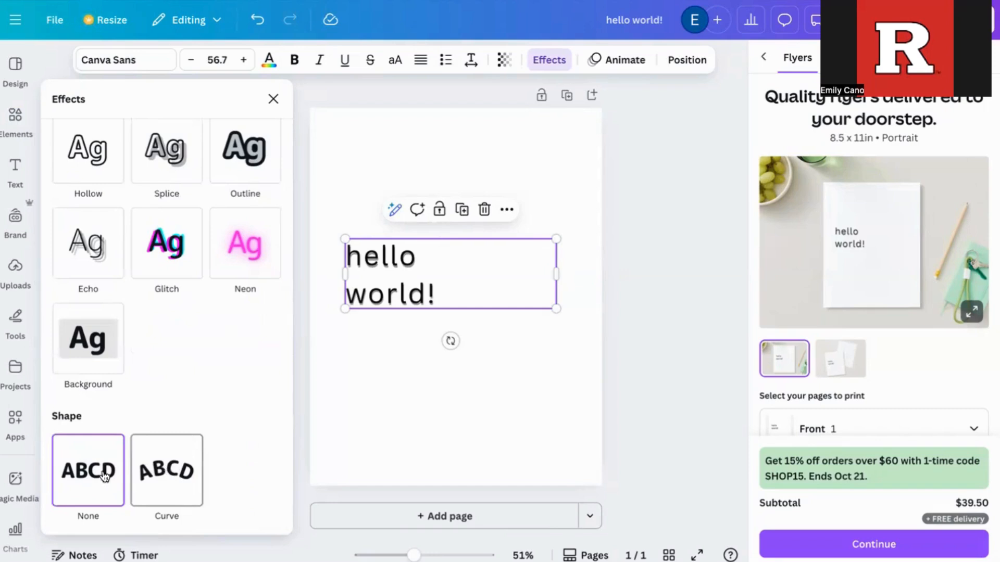
click(161, 479)
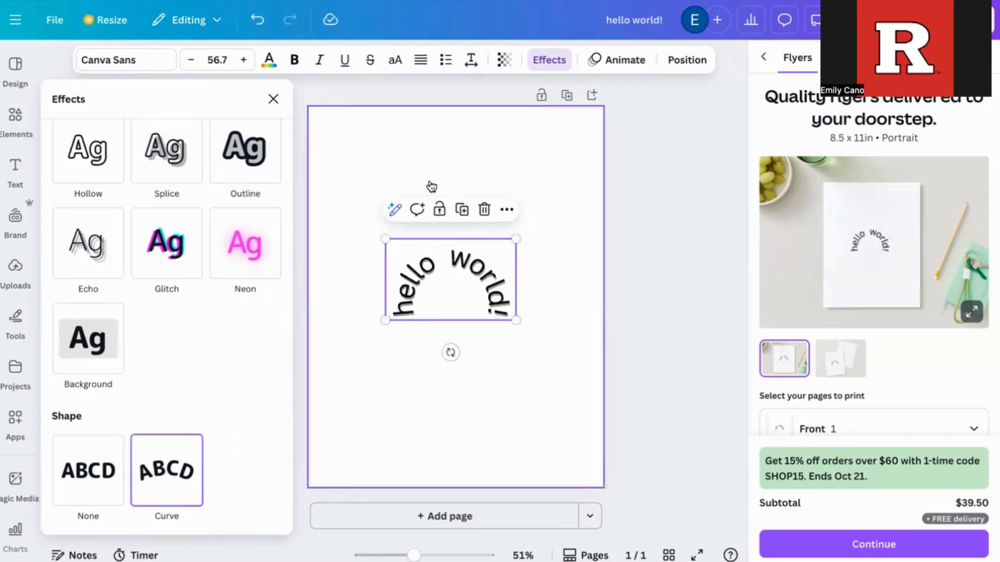
scroll(147, 470, down, 2)
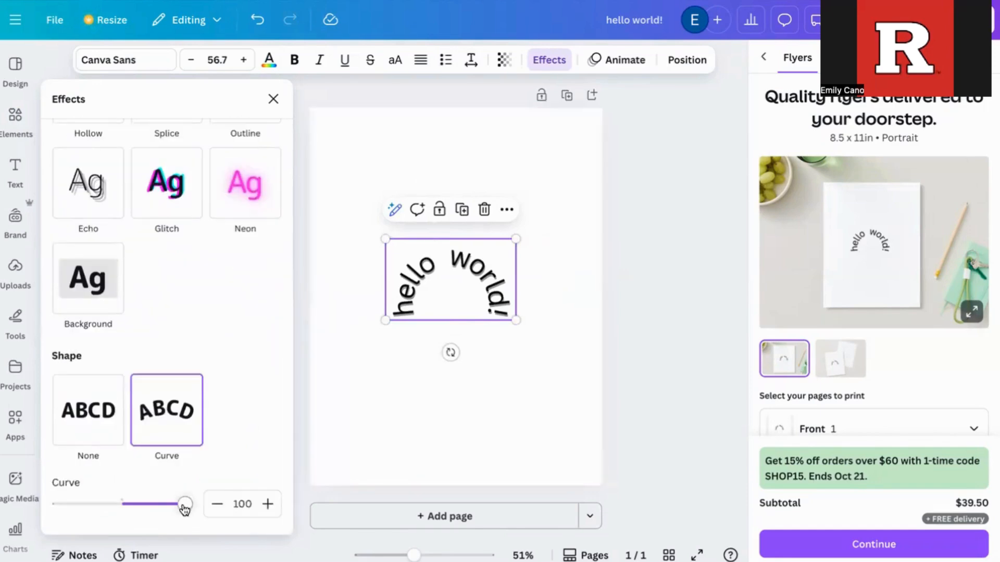
drag(186, 509, 138, 513)
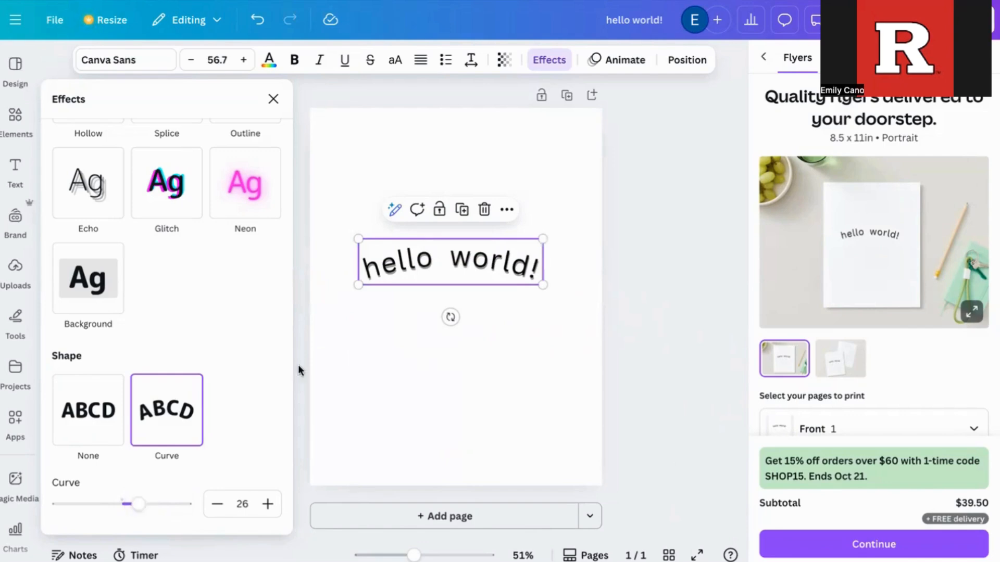
drag(467, 260, 469, 166)
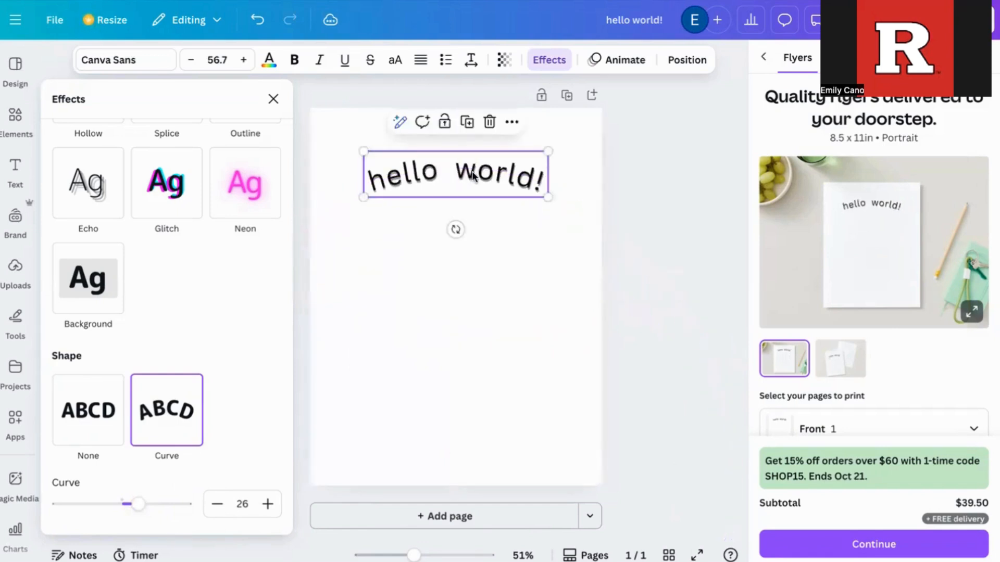
click(274, 99)
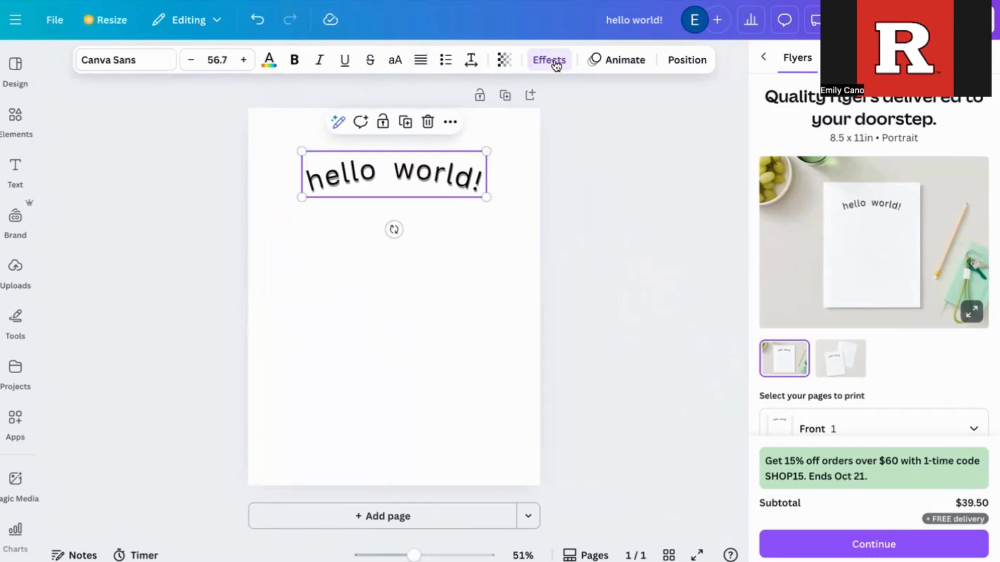
Examine the suggested, general and add-on animations available for the "hello world!" text without applying any.
click(613, 69)
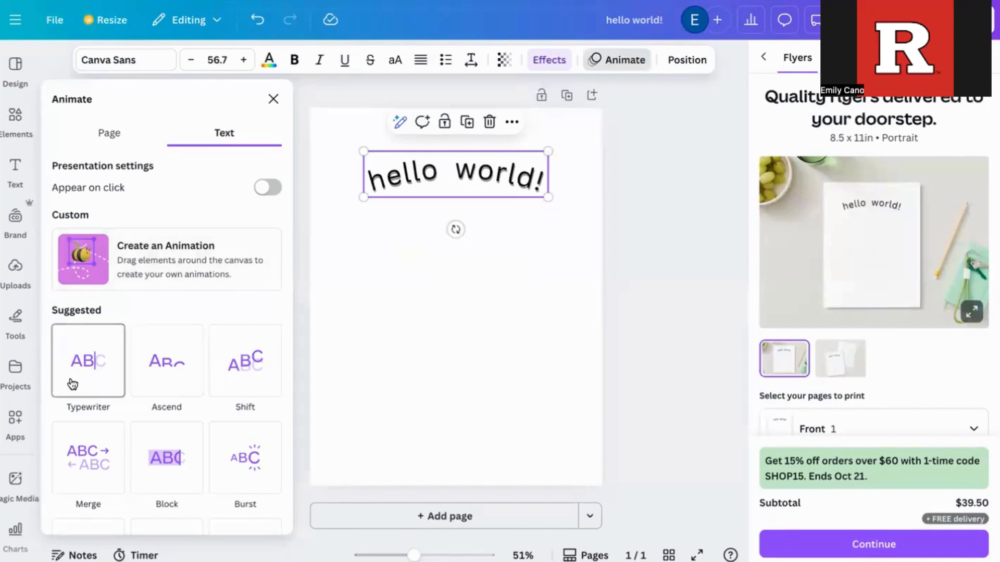
scroll(119, 379, down, 1)
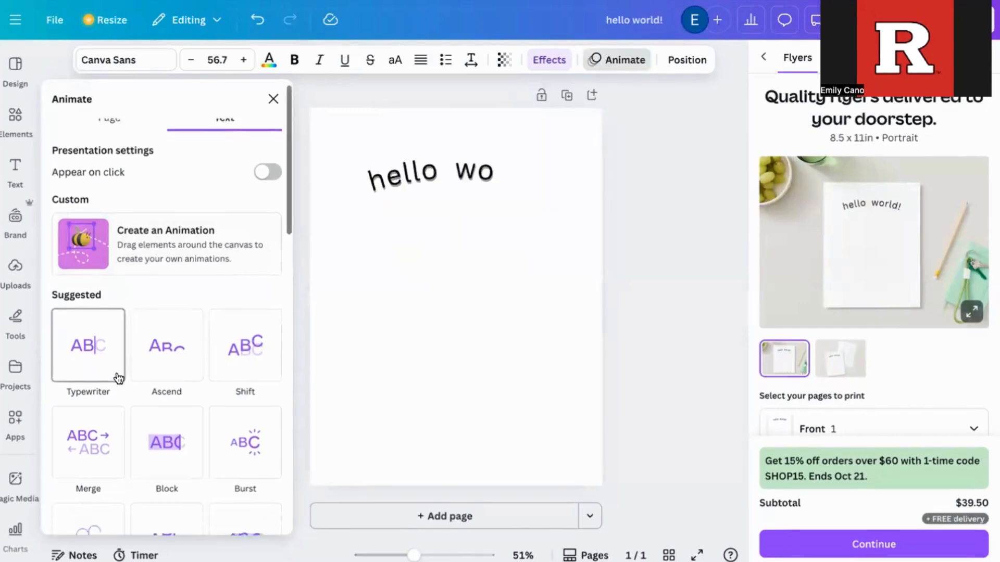
scroll(116, 377, down, 2)
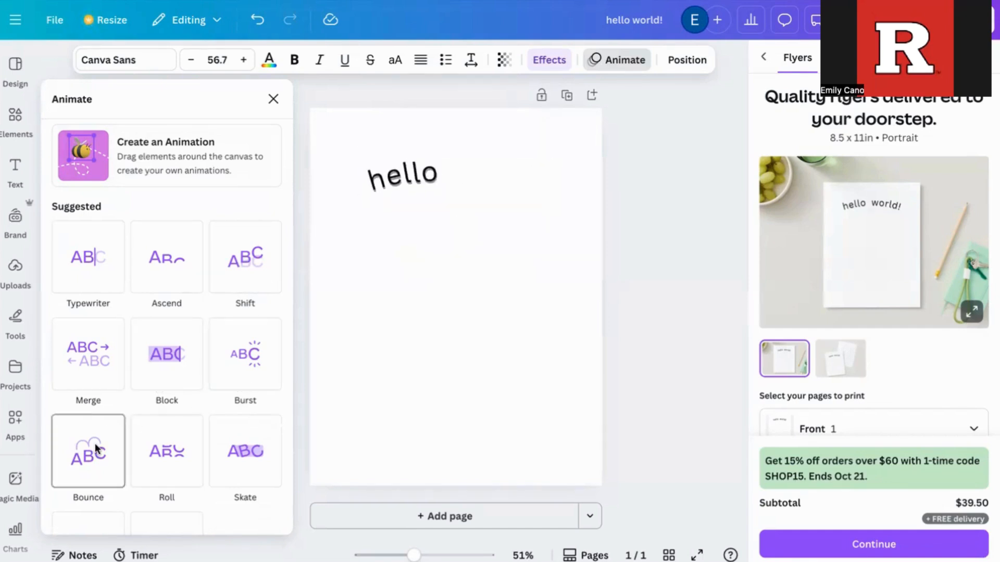
scroll(163, 469, down, 3)
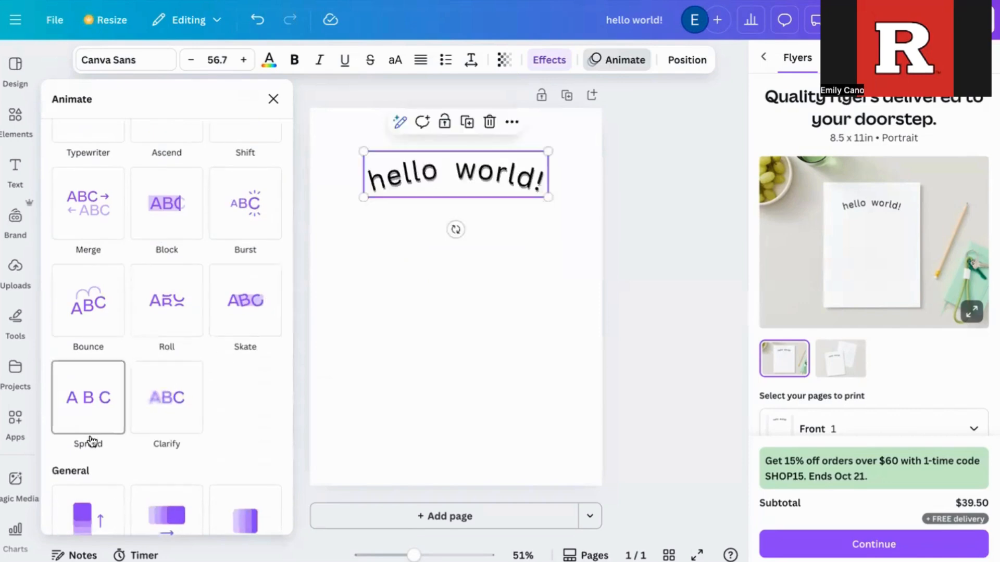
scroll(159, 433, down, 5)
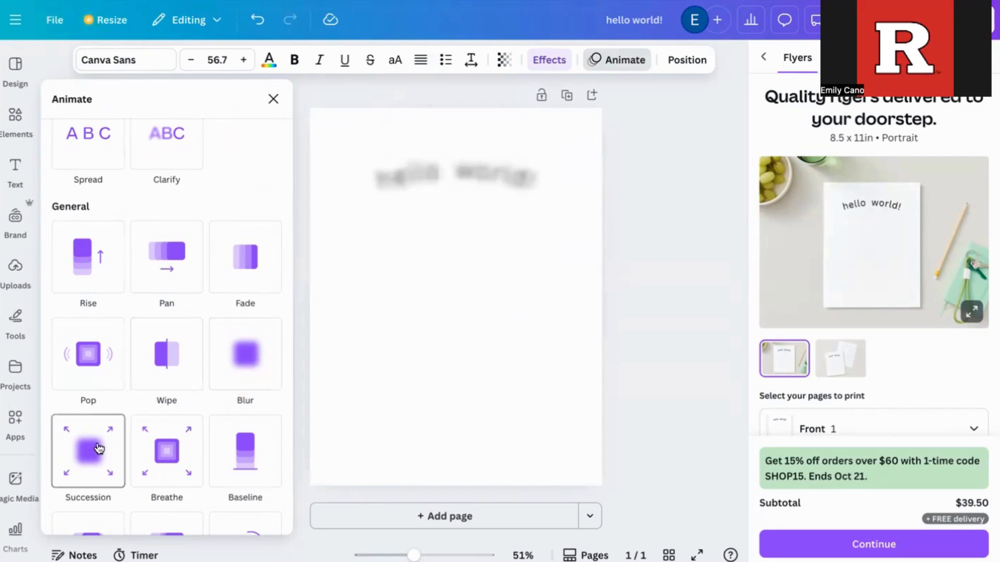
scroll(104, 437, down, 3)
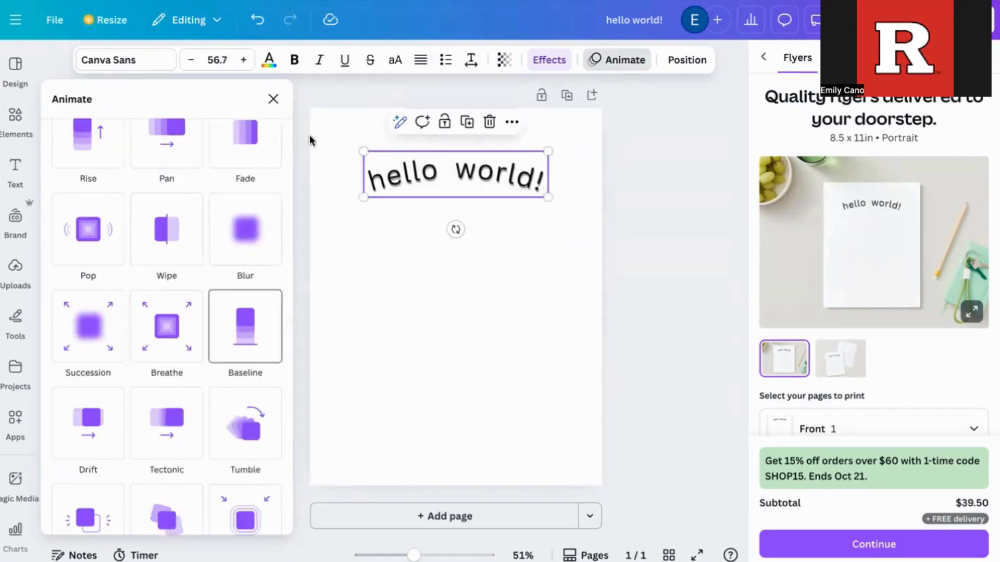
scroll(215, 352, down, 4)
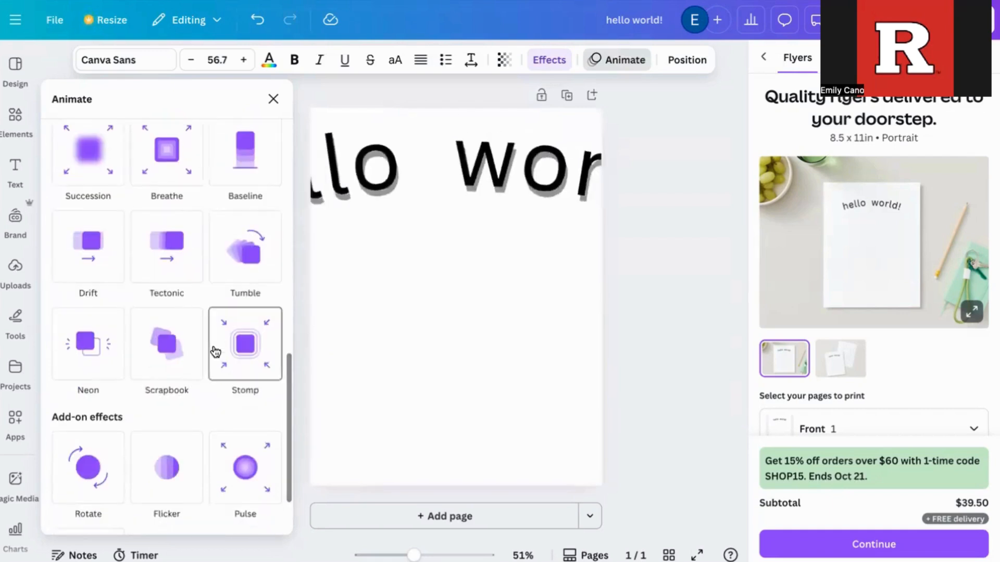
scroll(215, 352, down, 2)
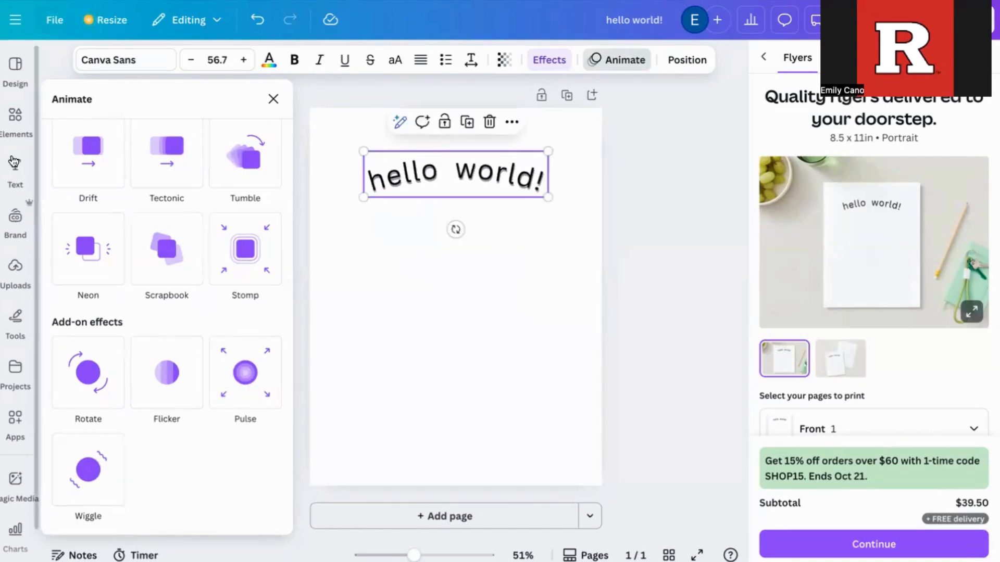
click(273, 99)
Shuffle the brand color palette over the design until the page is blue with pale yellow text.
click(17, 221)
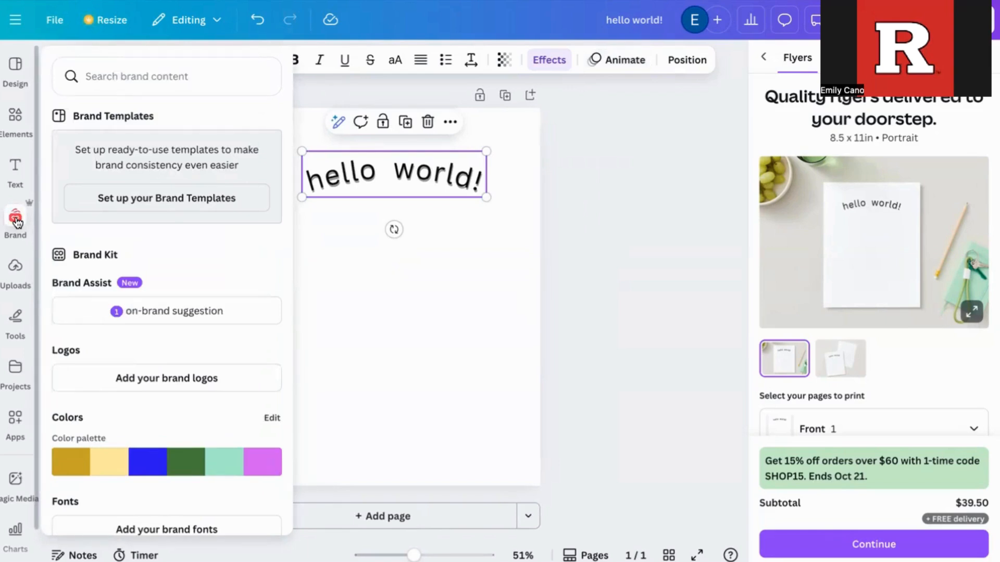
scroll(145, 260, down, 2)
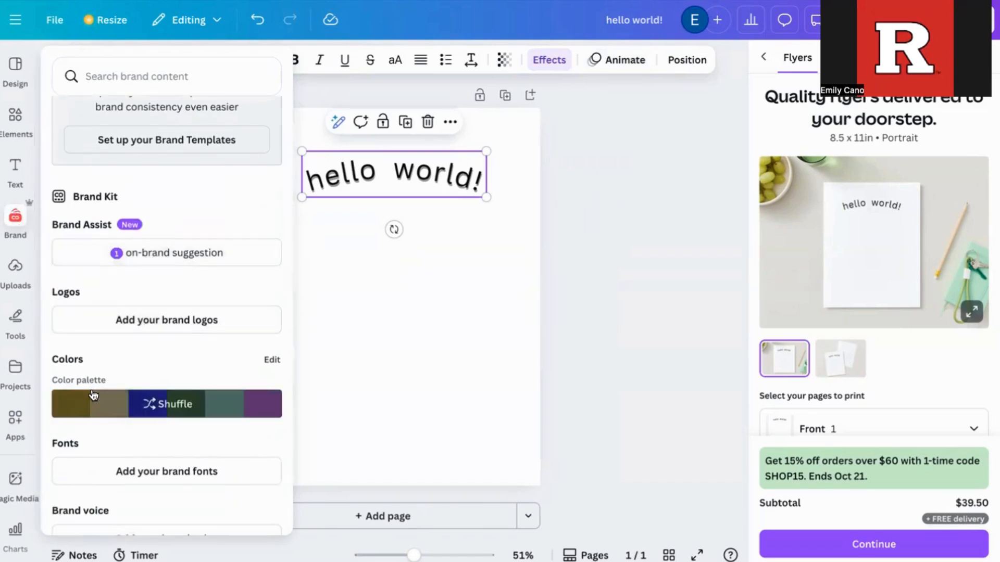
scroll(115, 387, down, 1)
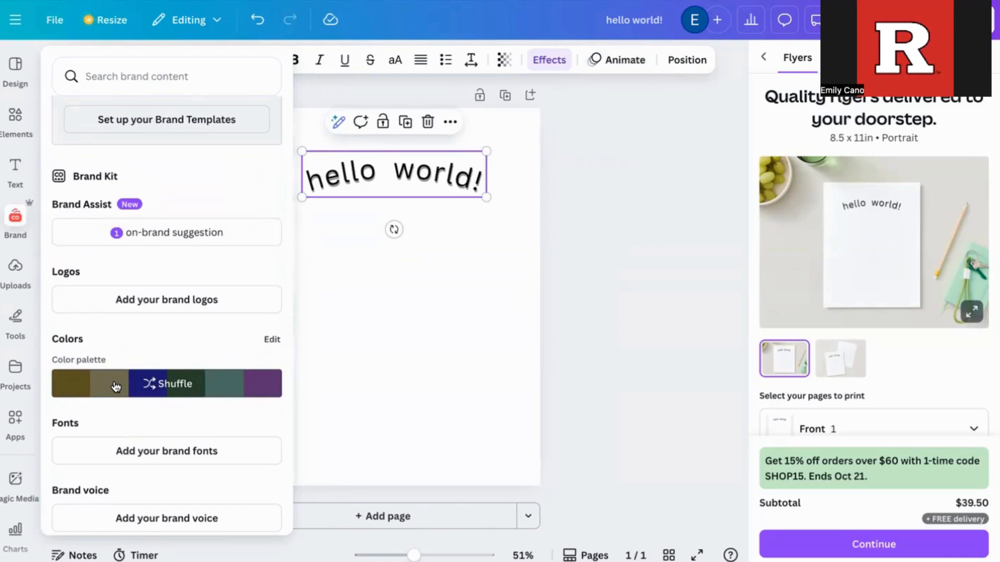
click(115, 387)
click(171, 390)
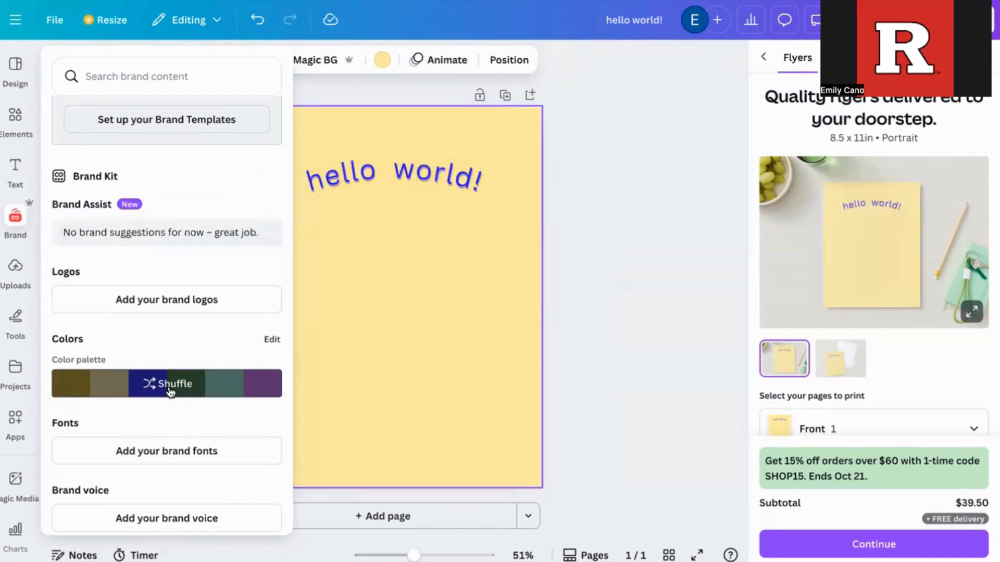
click(171, 390)
Review the brand logo and brand template options and open the Brand Templates setup.
scroll(169, 386, up, 2)
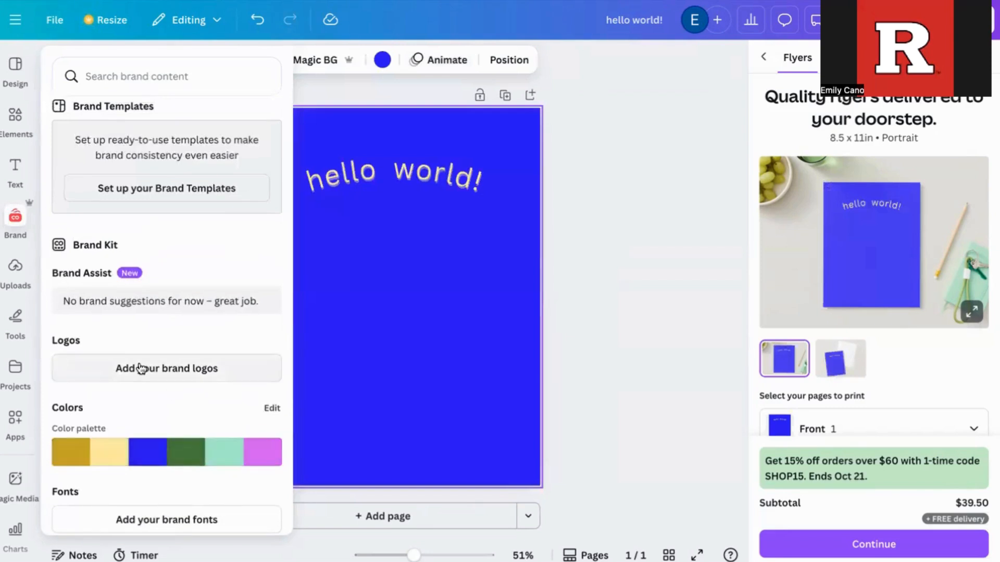
scroll(139, 368, down, 1)
scroll(145, 350, up, 2)
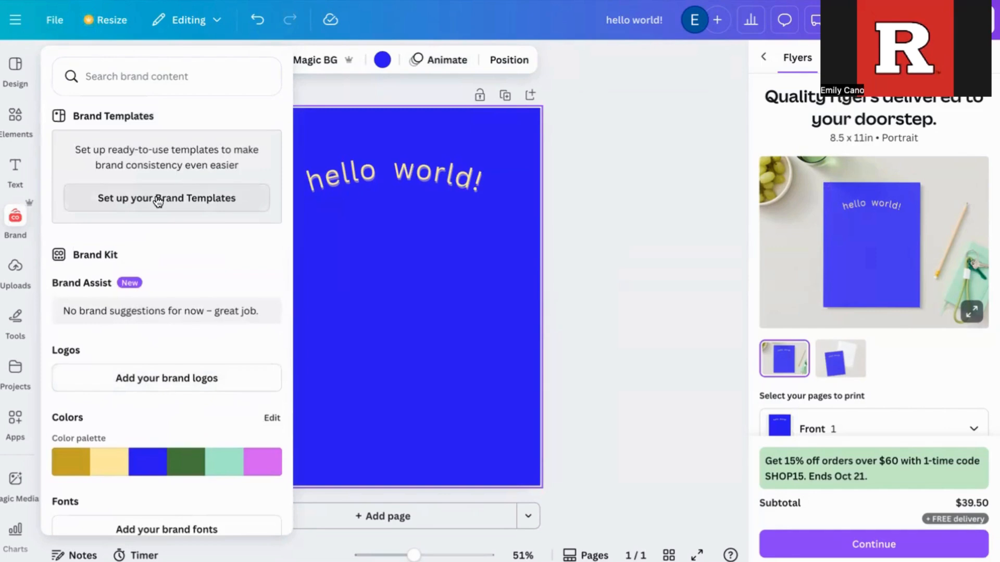
click(381, 198)
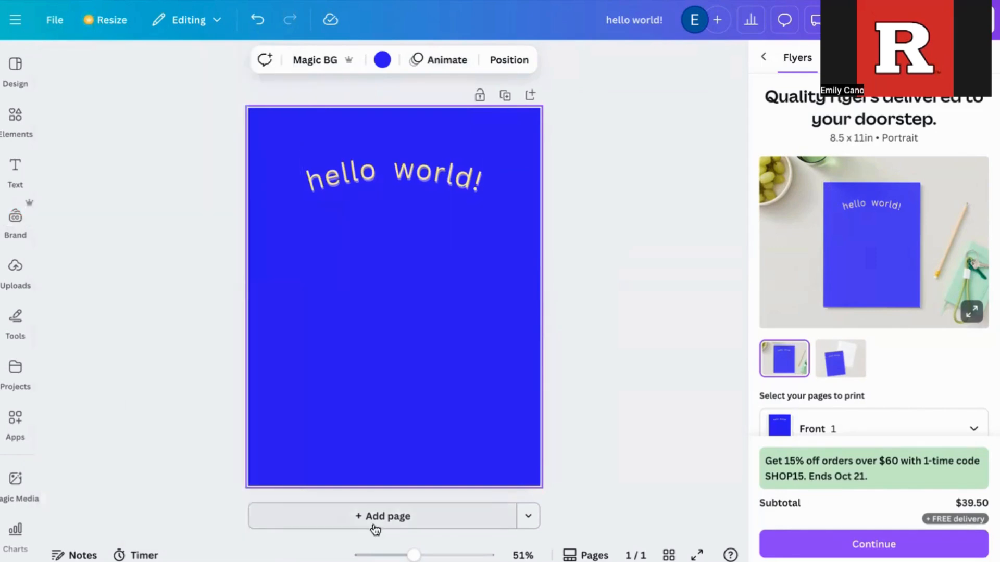
click(21, 214)
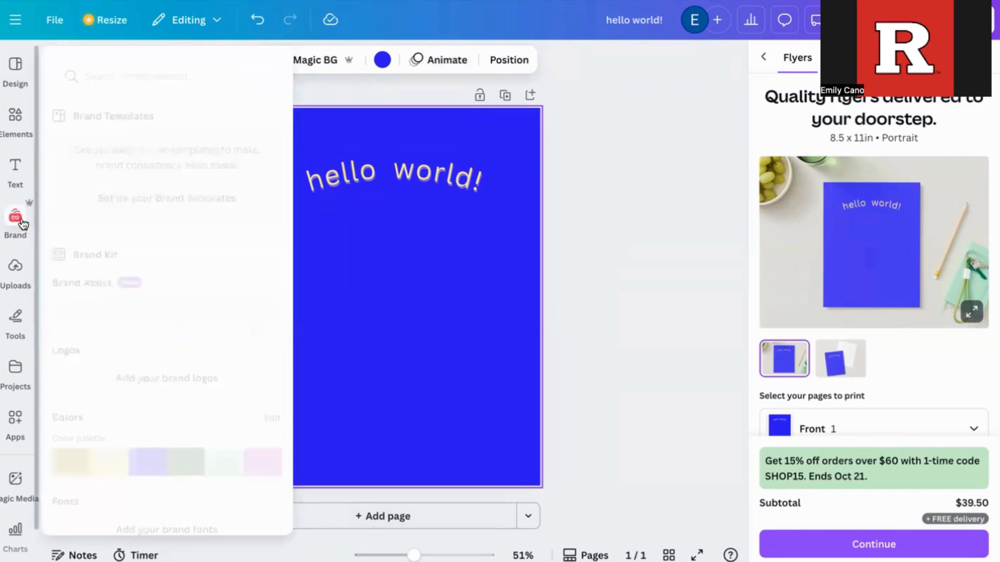
click(111, 196)
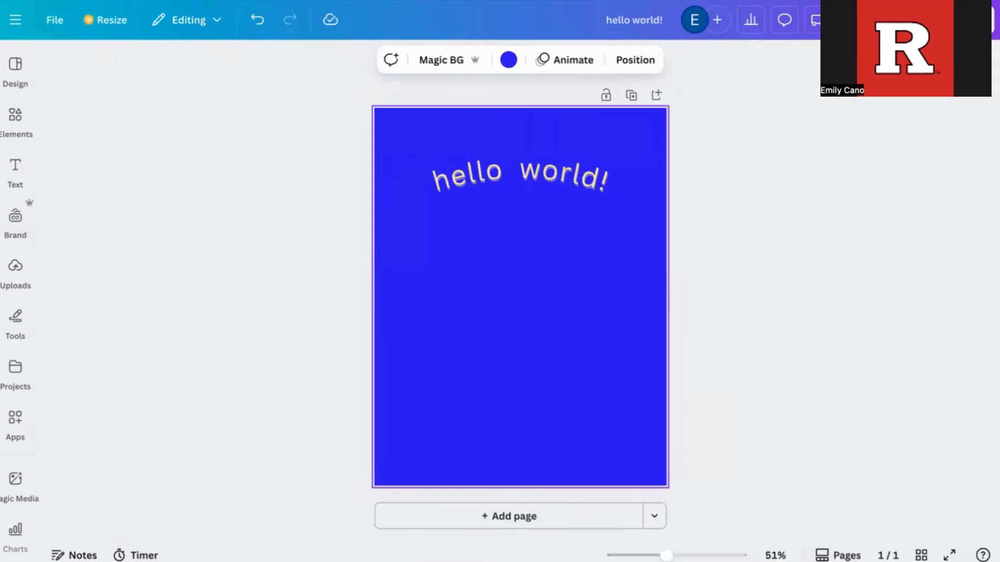
Look through the Brand Kit sections for logos, colors, fonts, brand voice, photos, graphics and icons.
mouse_move(28, 224)
scroll(136, 316, down, 3)
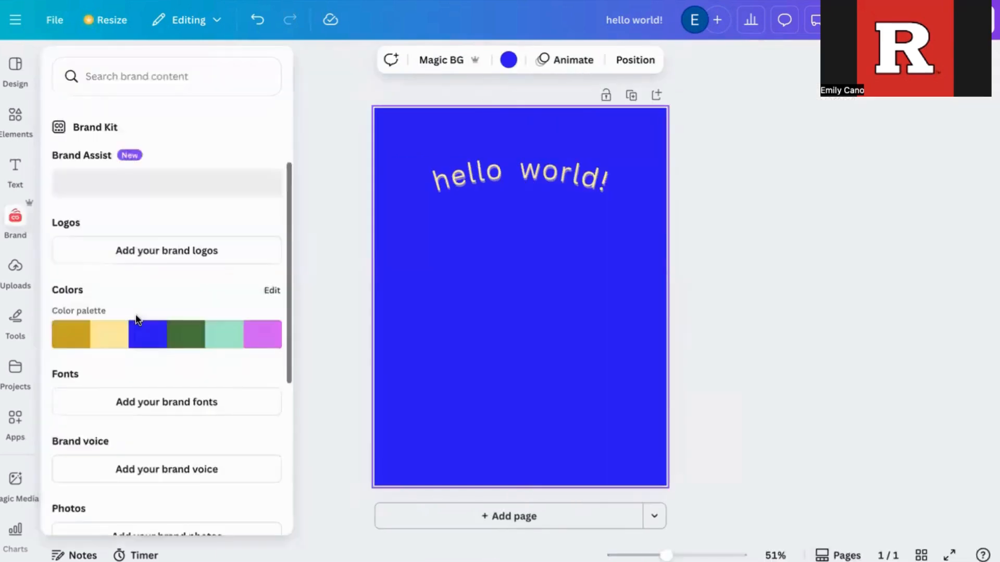
scroll(138, 326, down, 2)
scroll(145, 396, down, 3)
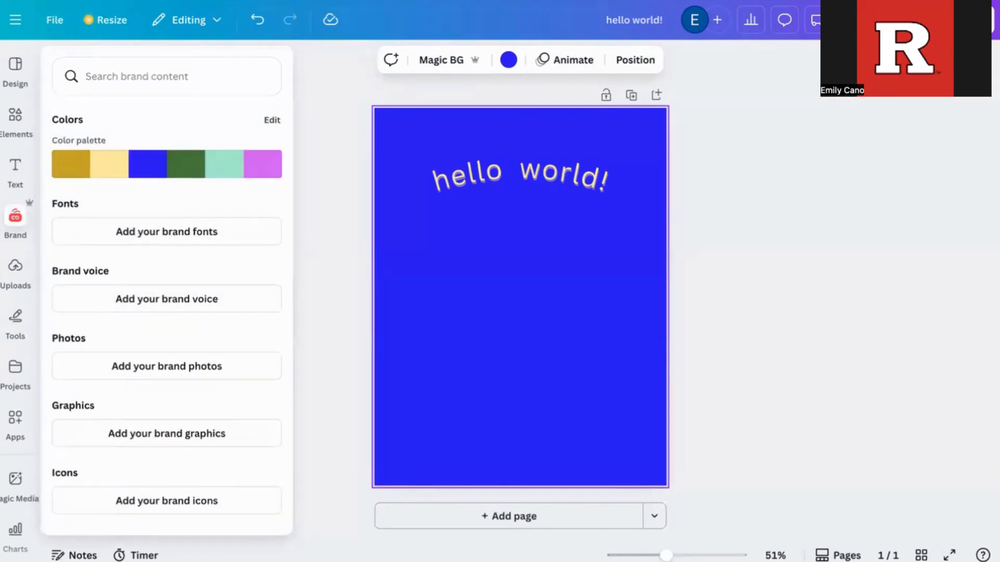
Look over the previously uploaded images available for the design.
mouse_move(14, 278)
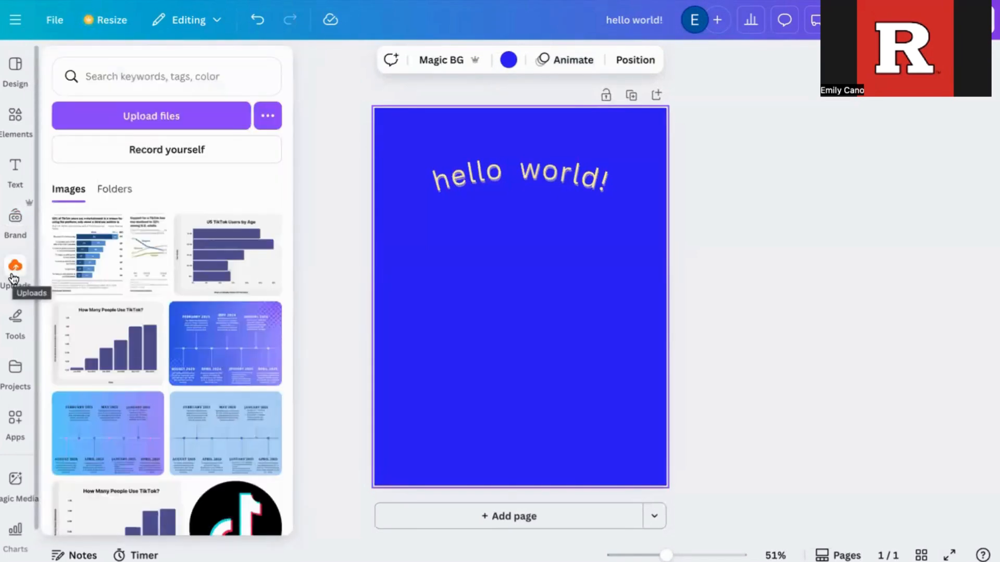
mouse_move(151, 289)
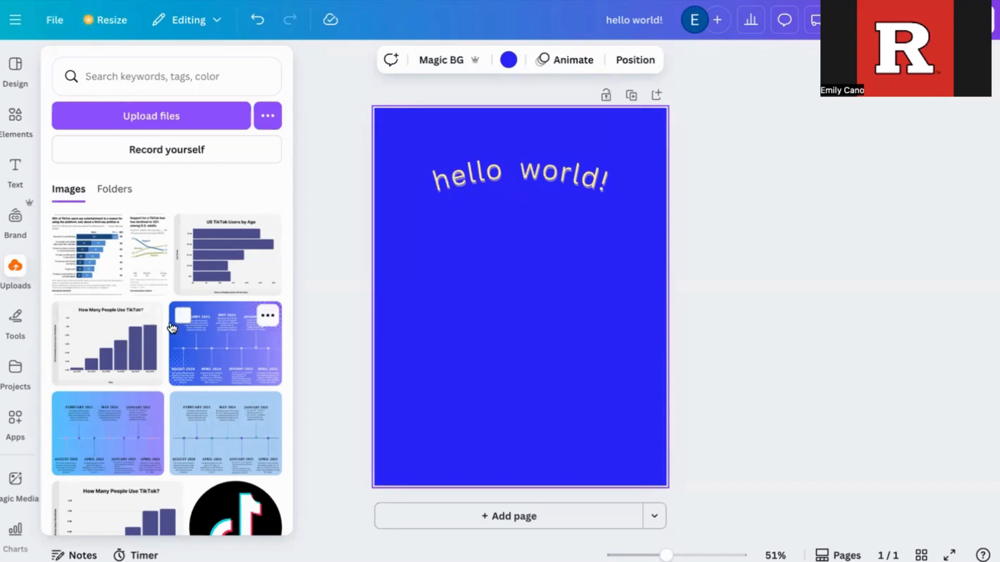
Draw a red freehand squiggle below the "hello world!" text and undo it.
click(17, 317)
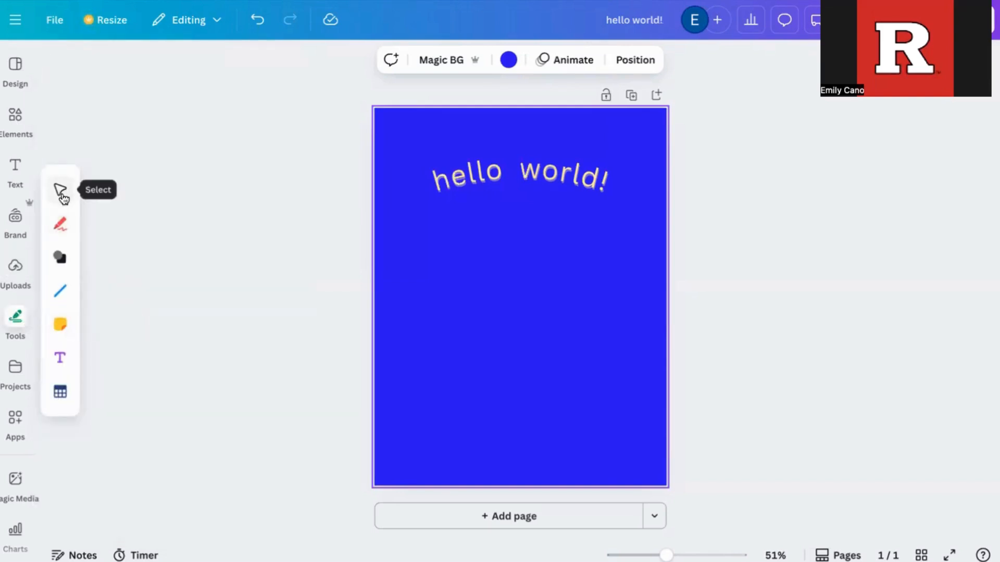
click(61, 191)
click(60, 228)
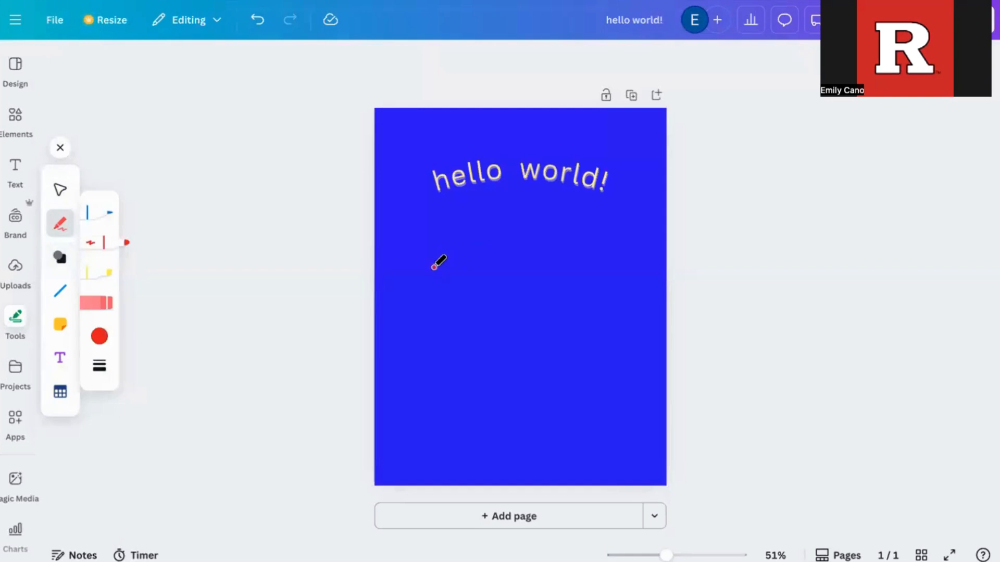
mouse_move(433, 267)
mouse_down()
mouse_move(472, 254)
mouse_move(445, 323)
mouse_move(539, 345)
mouse_move(548, 431)
mouse_up()
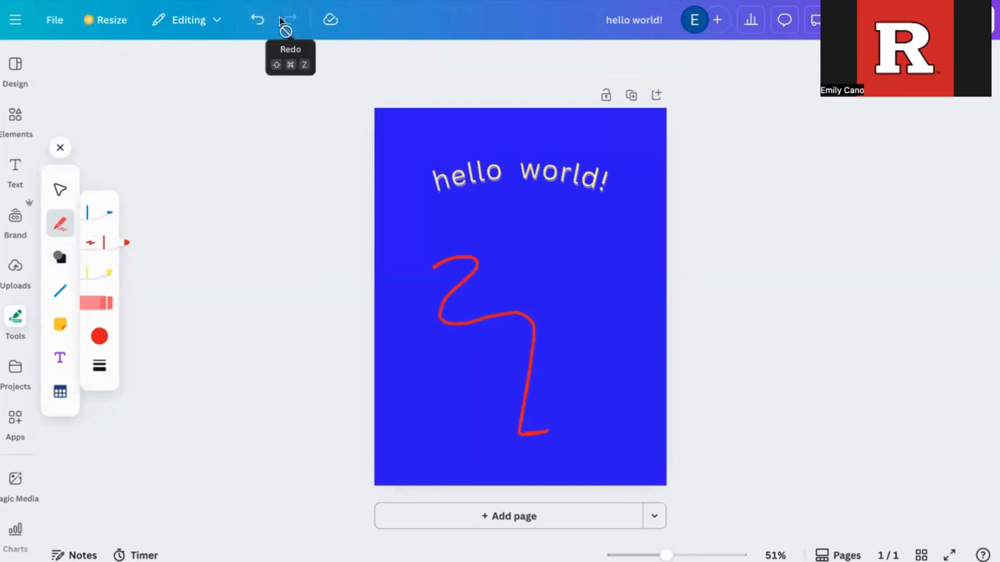
click(259, 20)
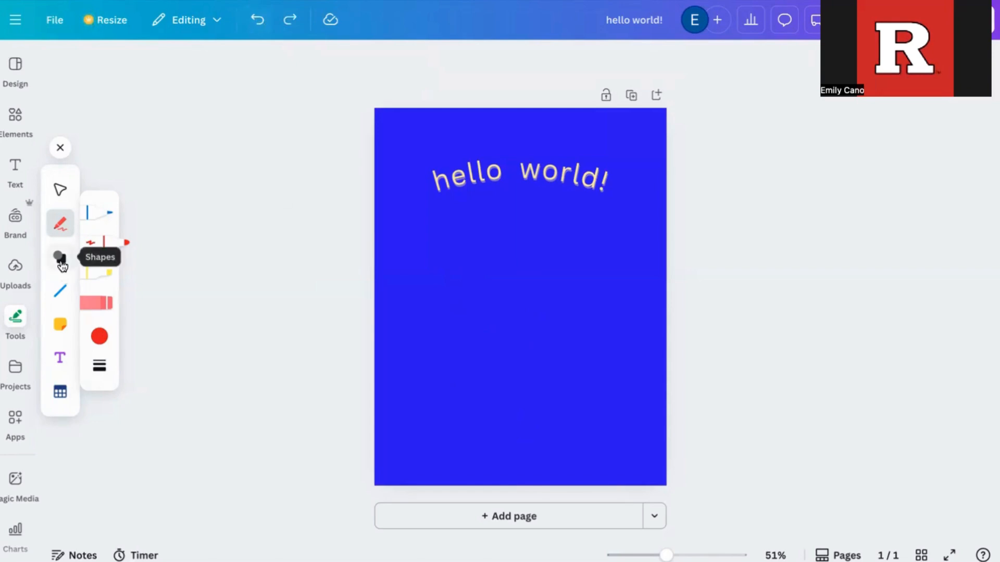
Add a circle shape to the middle of the page and delete it.
click(60, 257)
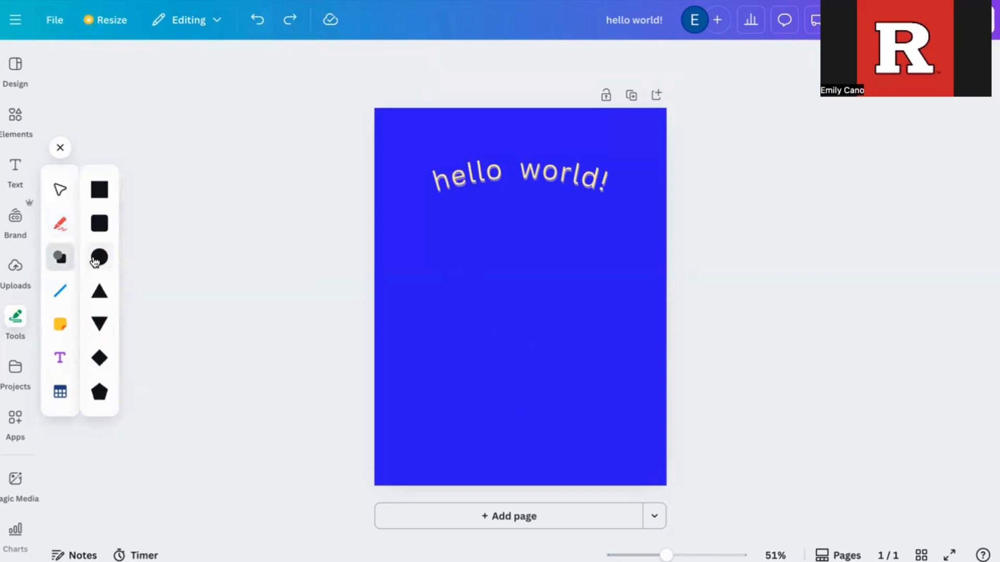
click(96, 261)
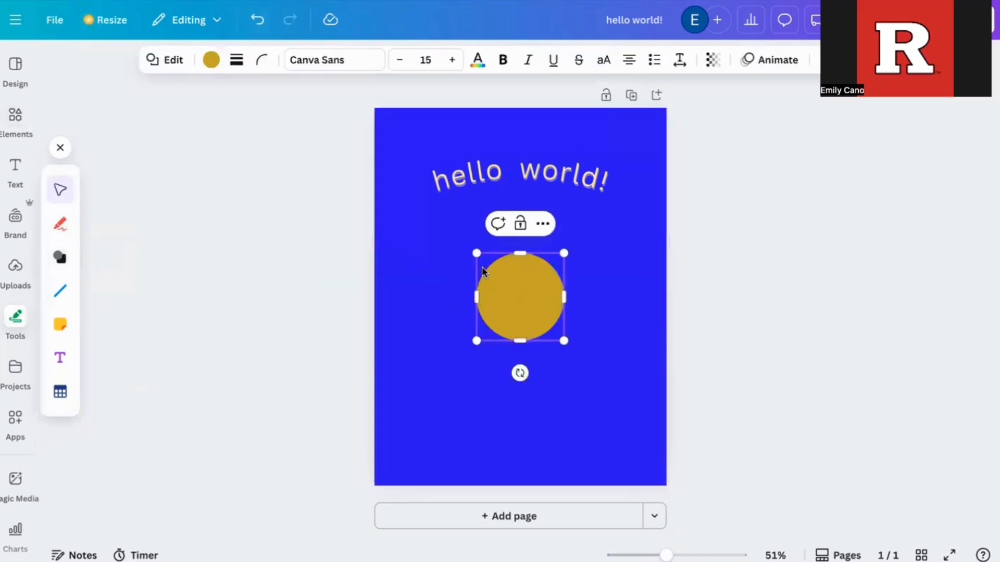
click(391, 267)
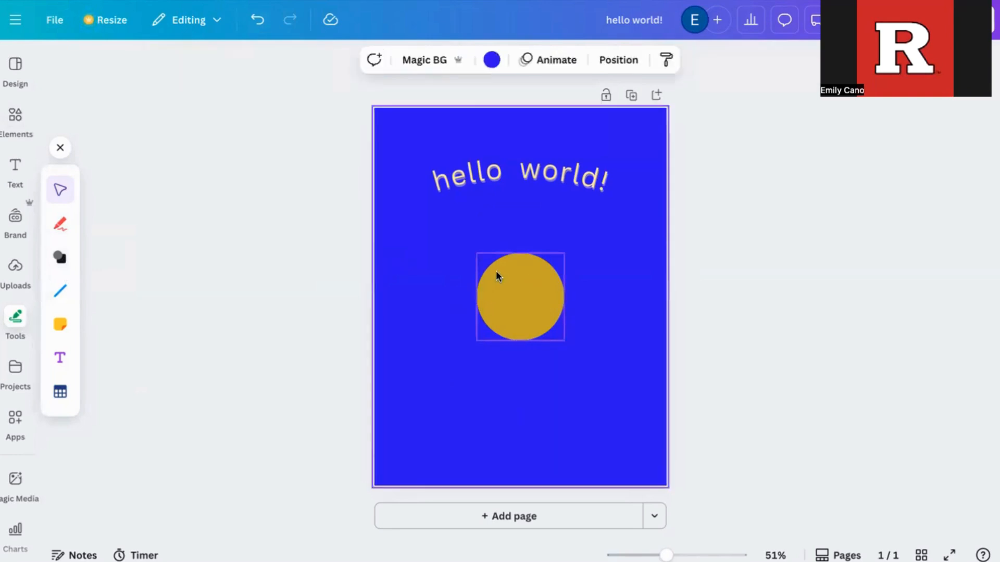
click(497, 276)
key(Delete)
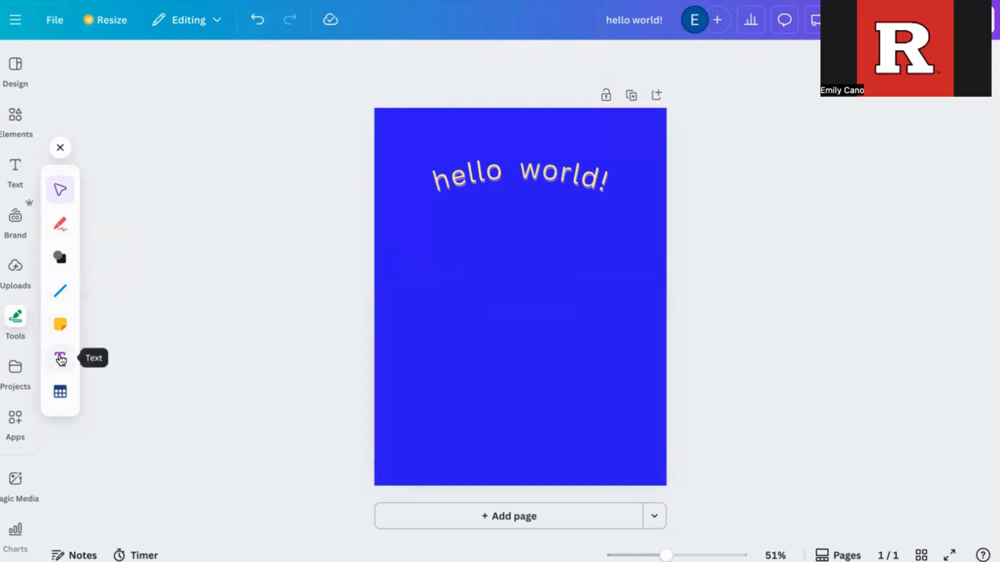
Look through the saved projects and the apps available to discover.
click(16, 382)
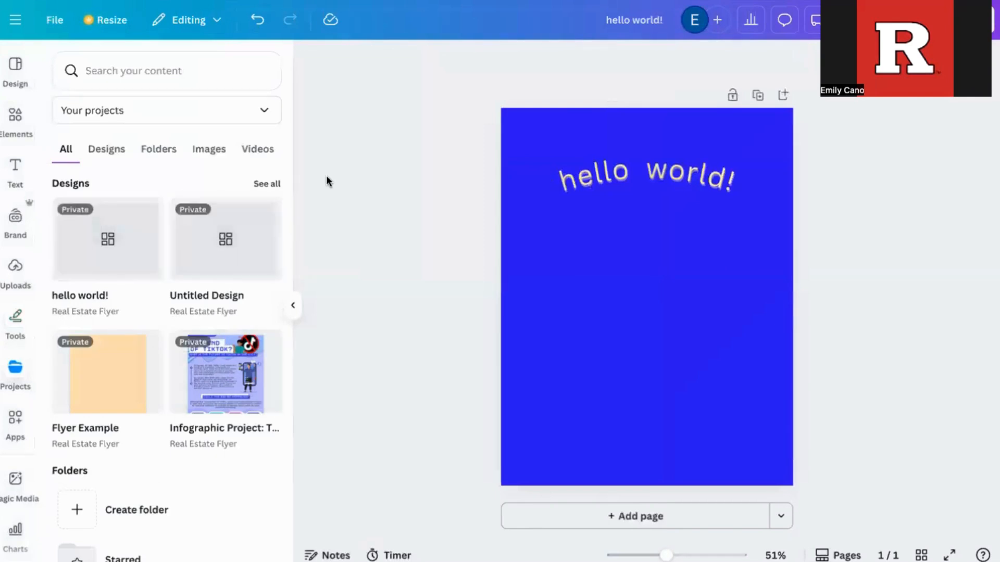
click(16, 422)
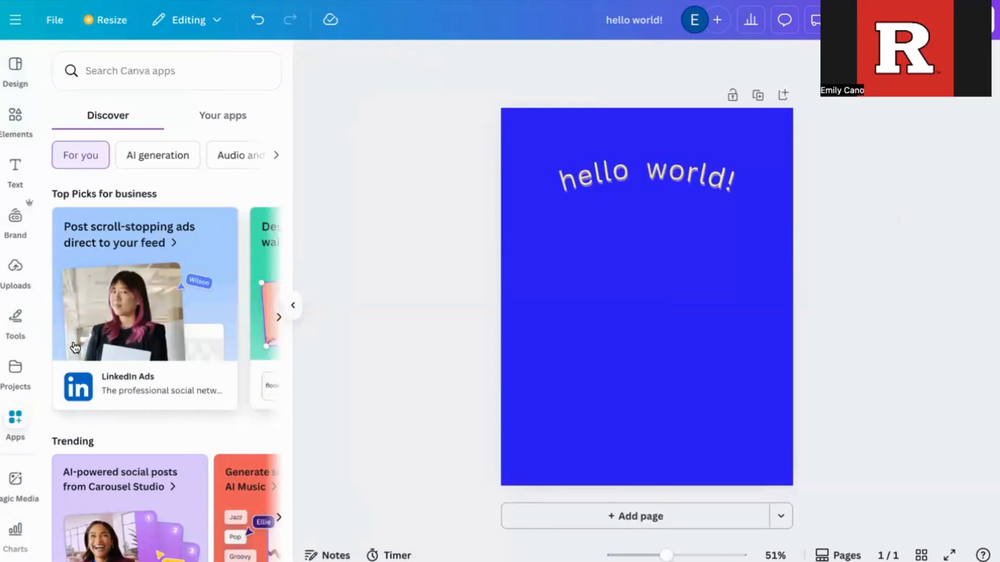
scroll(26, 312, down, 1)
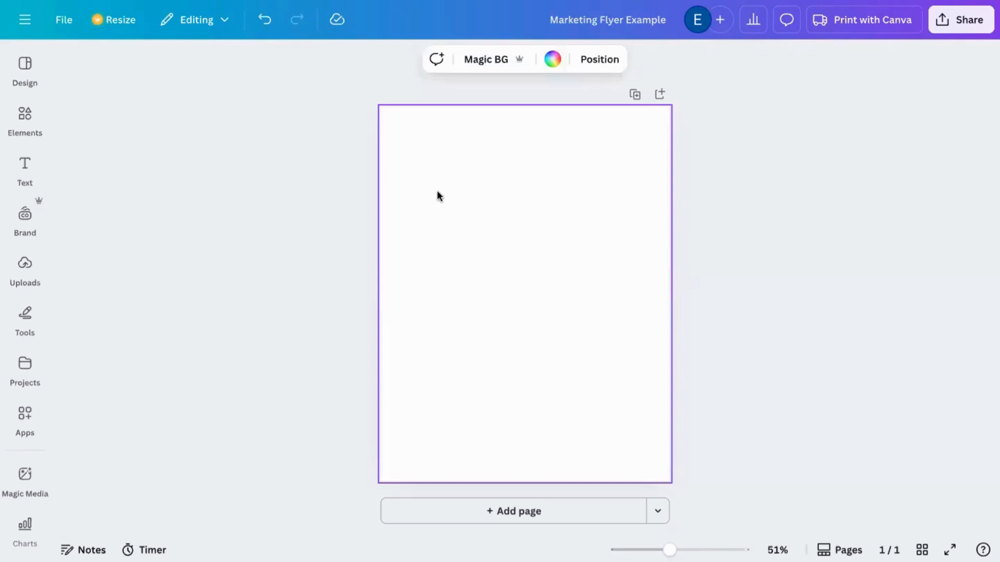
Browse the design templates offered for the blank Marketing Flyer Example without applying one.
click(326, 162)
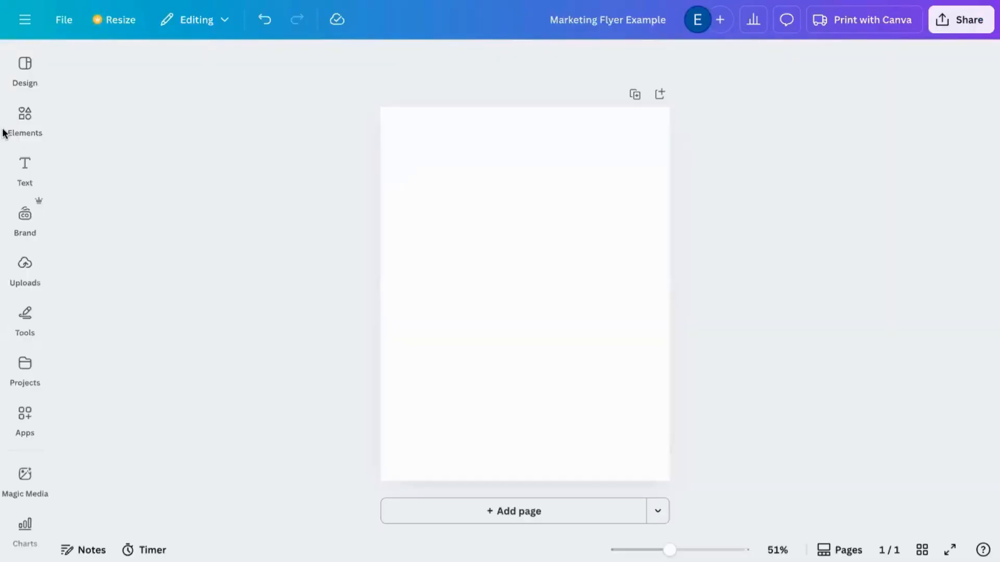
click(23, 73)
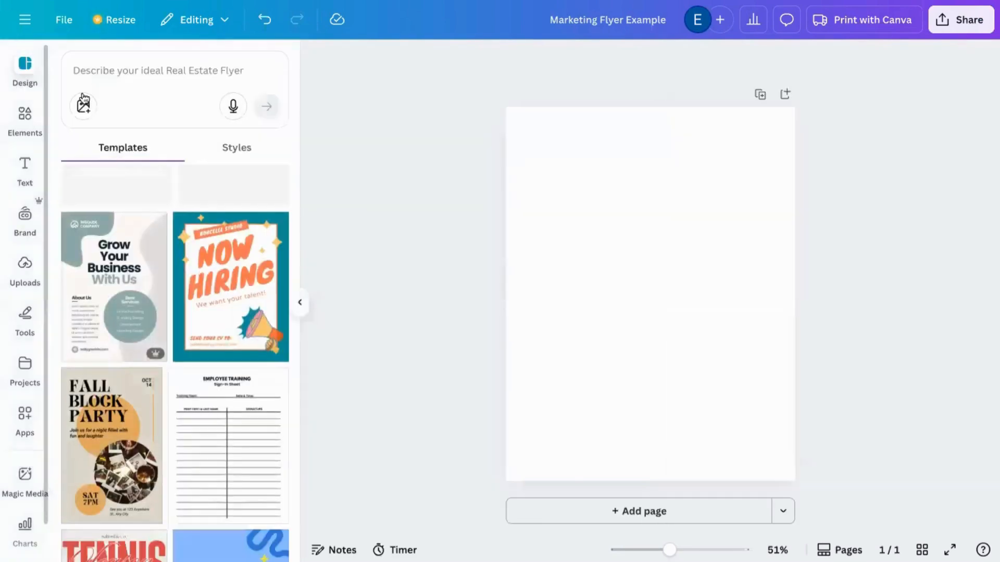
scroll(182, 398, down, 3)
scroll(182, 397, down, 10)
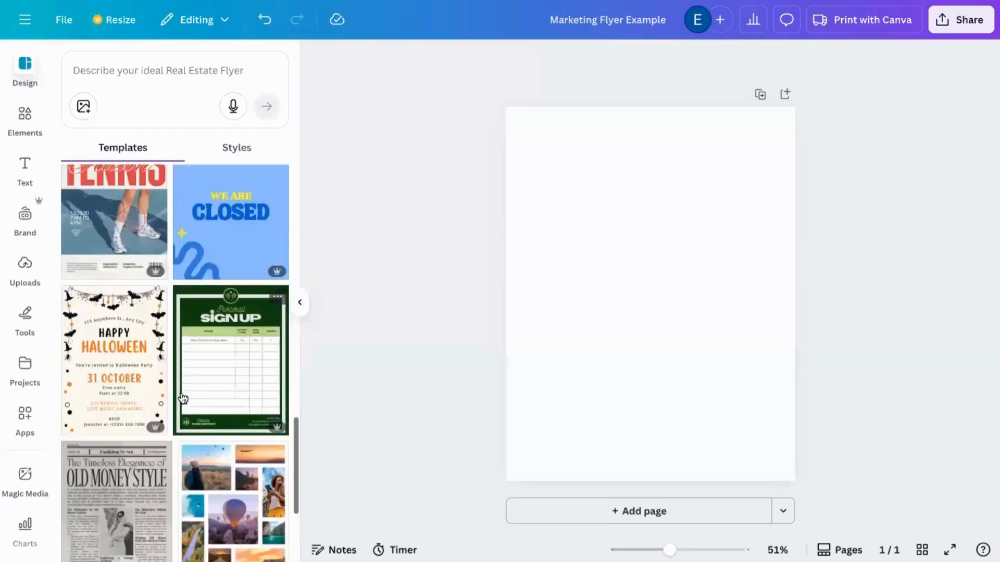
scroll(182, 397, up, 10)
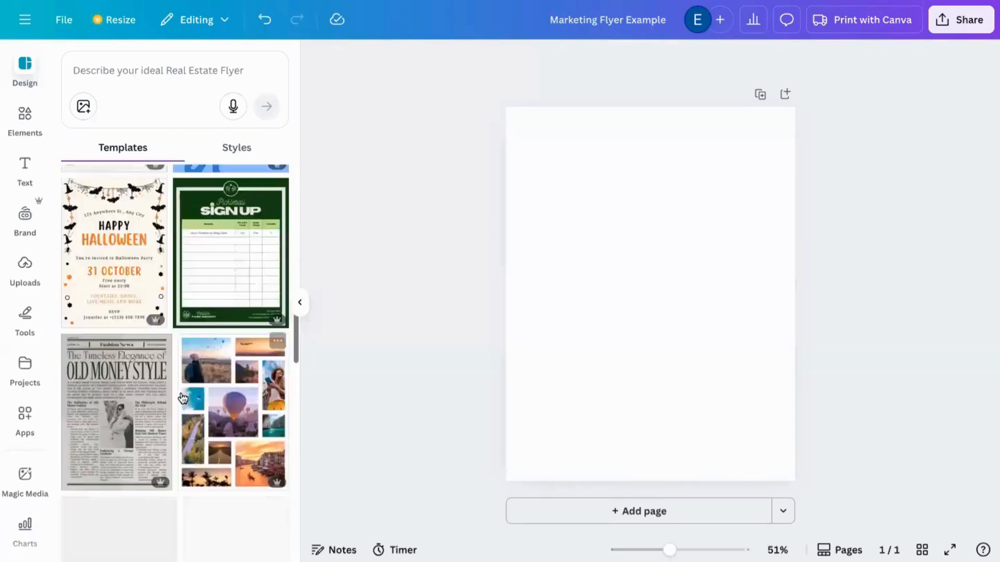
scroll(183, 398, up, 3)
scroll(183, 398, down, 6)
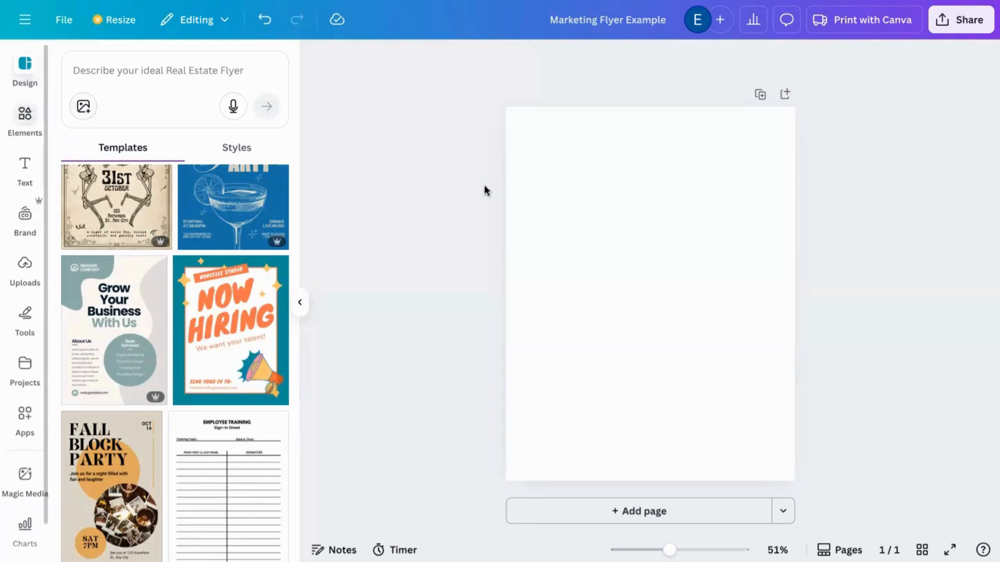
click(545, 212)
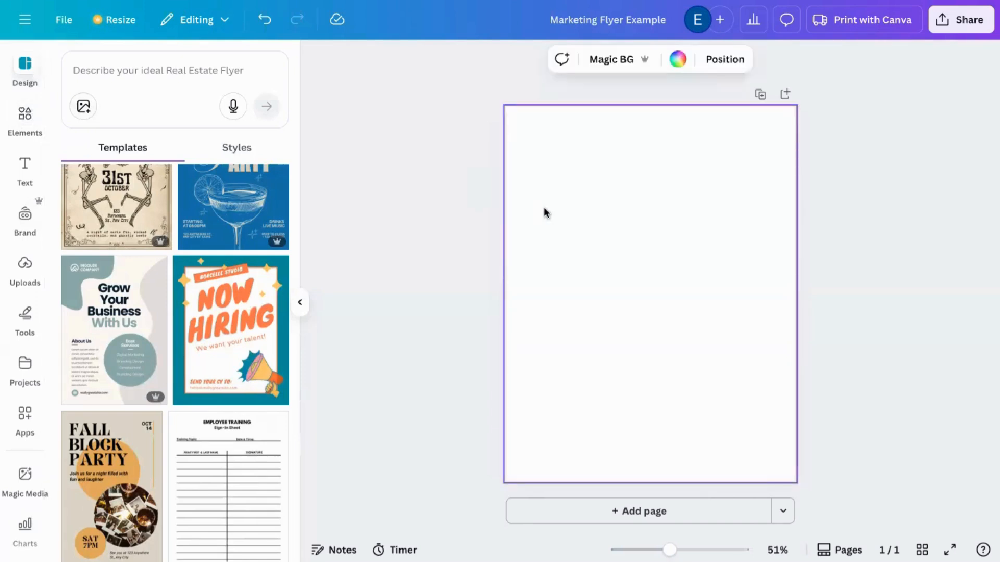
Replace the previous elements search with a search for "corner graphic".
click(24, 117)
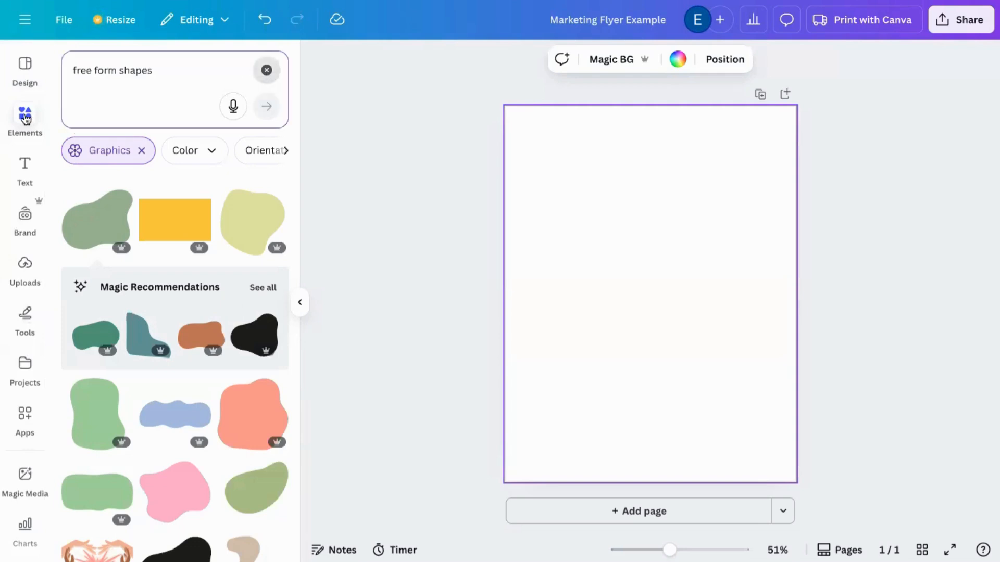
click(265, 71)
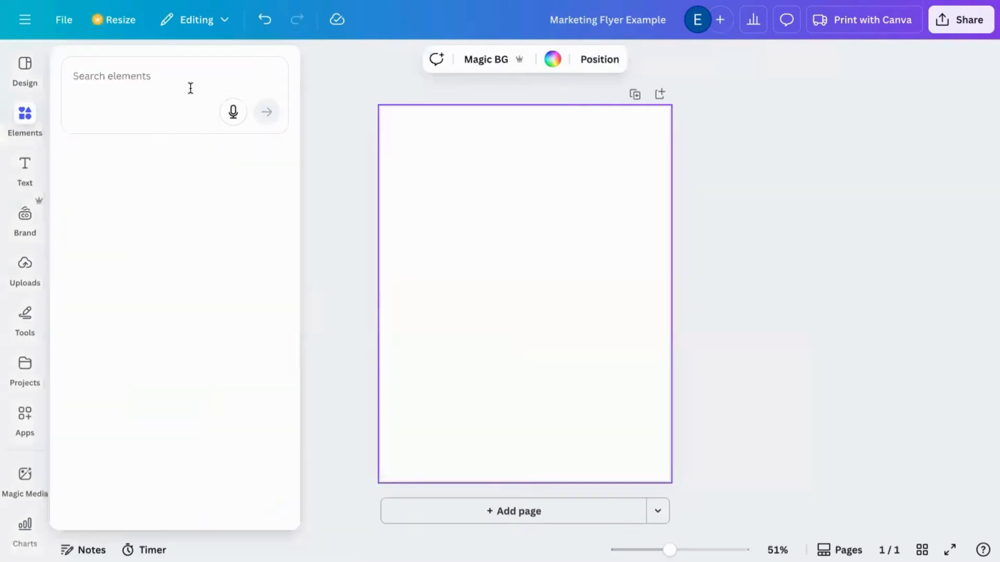
click(127, 81)
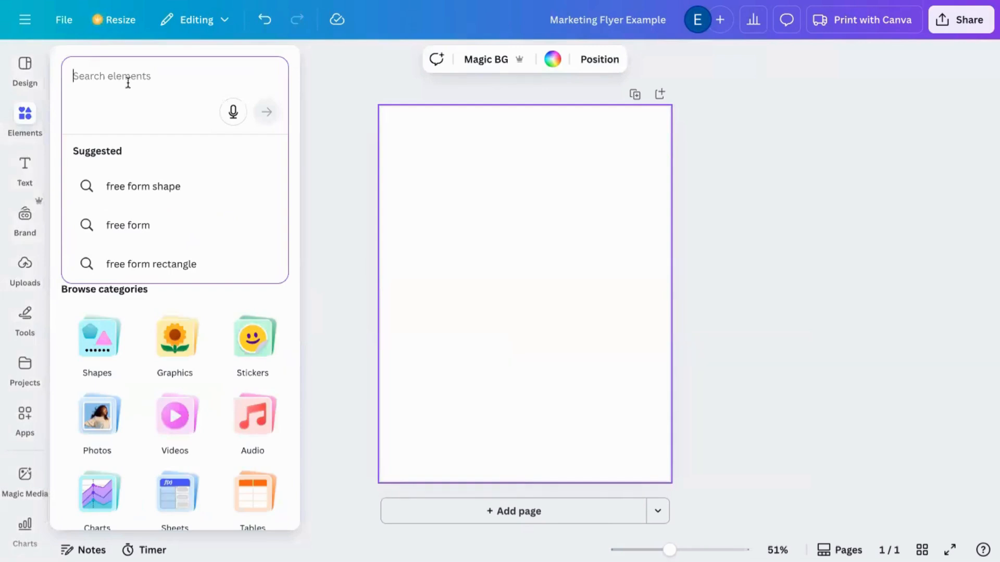
text(corner gr)
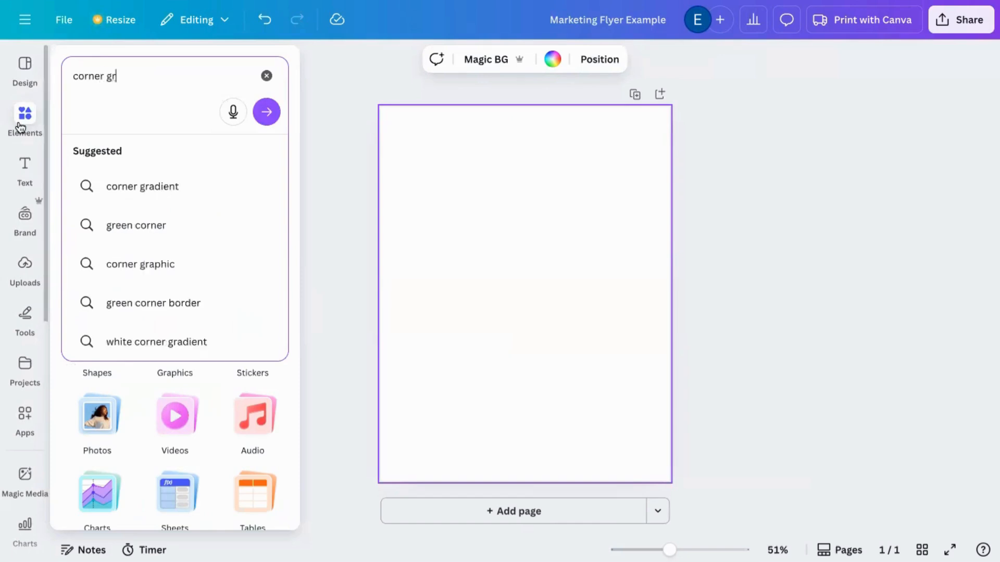
text(aphic)
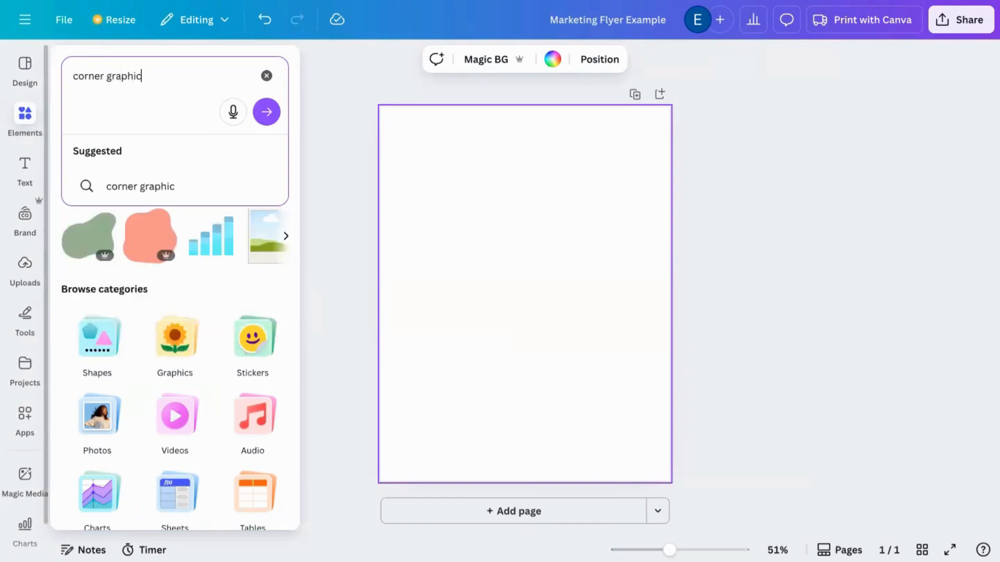
key(Return)
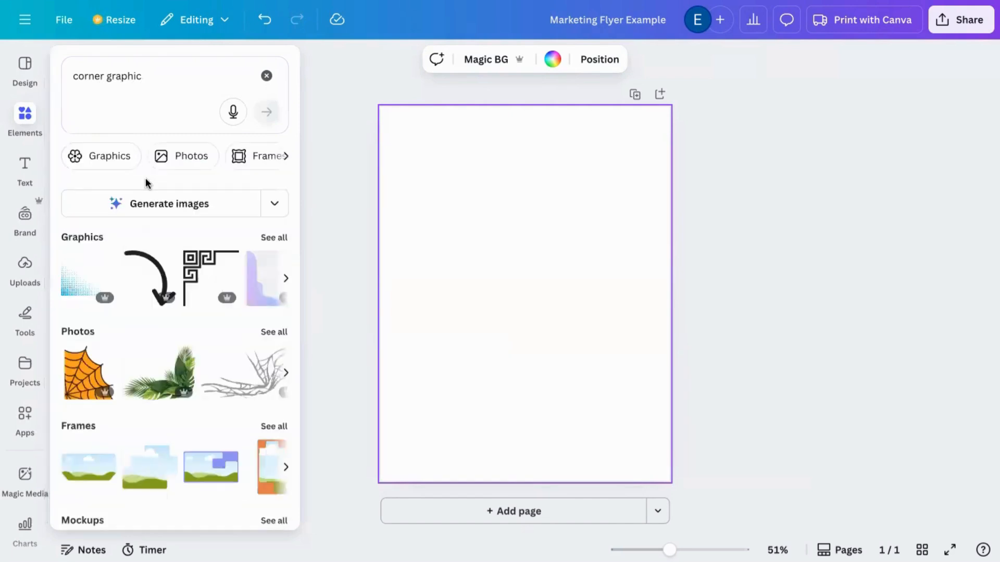
Show all graphics results and add the orange curved shape with the wavy outline to the page.
click(280, 237)
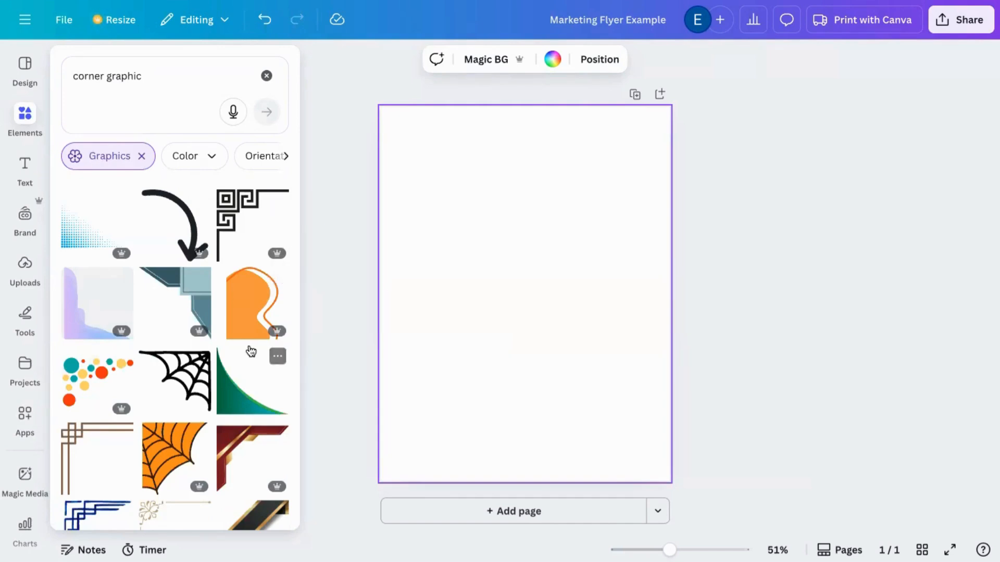
scroll(250, 351, down, 3)
scroll(251, 351, up, 3)
scroll(251, 351, down, 1)
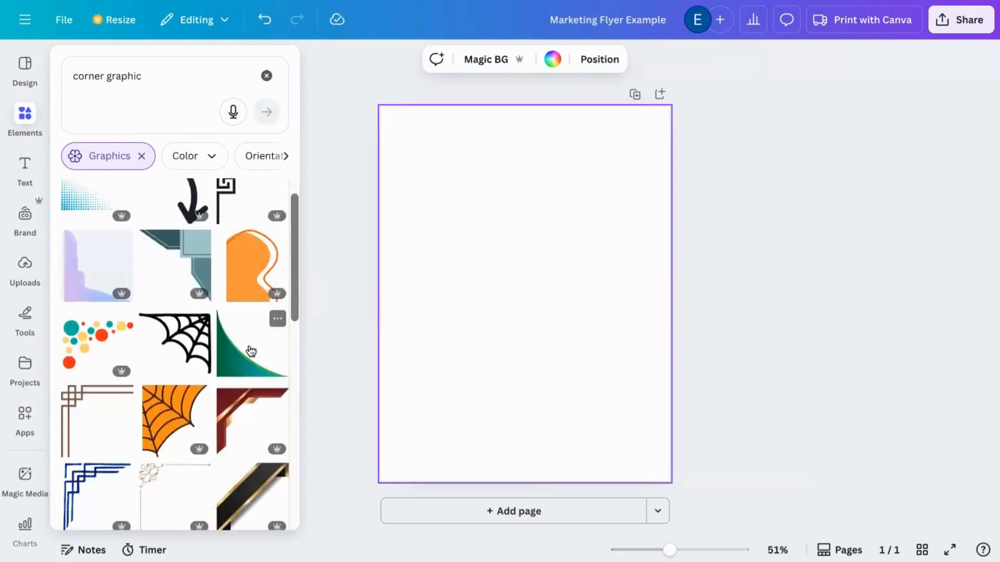
scroll(213, 445, down, 4)
scroll(213, 445, up, 3)
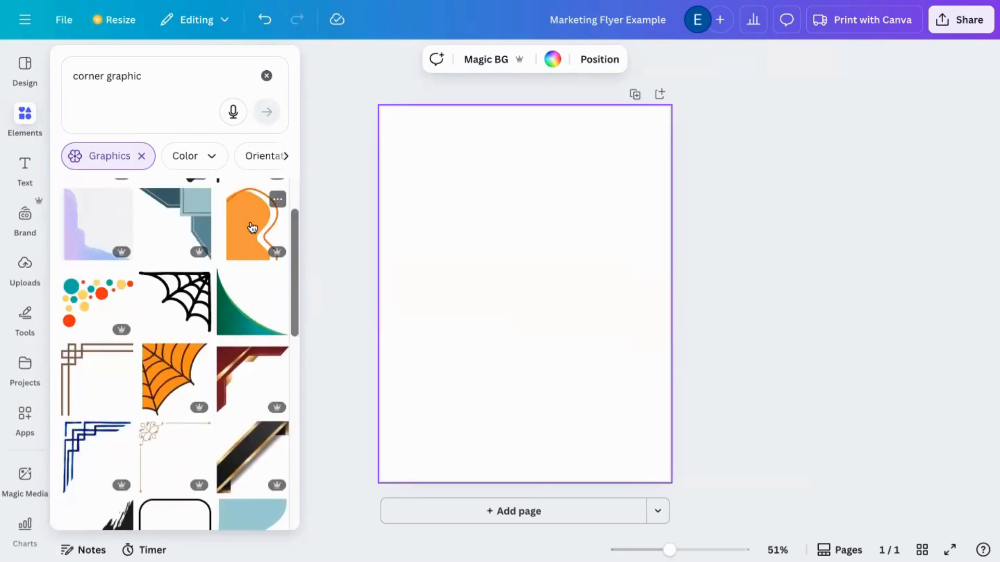
click(252, 225)
Fit the orange graphic into the page's bottom-left corner and shrink it slightly.
drag(540, 270, 402, 395)
drag(481, 371, 452, 374)
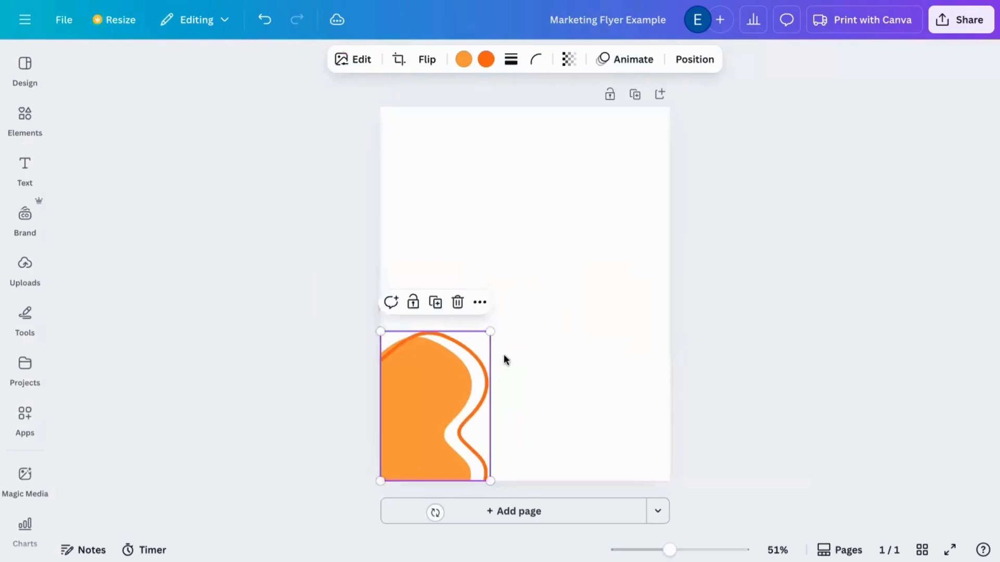
drag(490, 331, 477, 345)
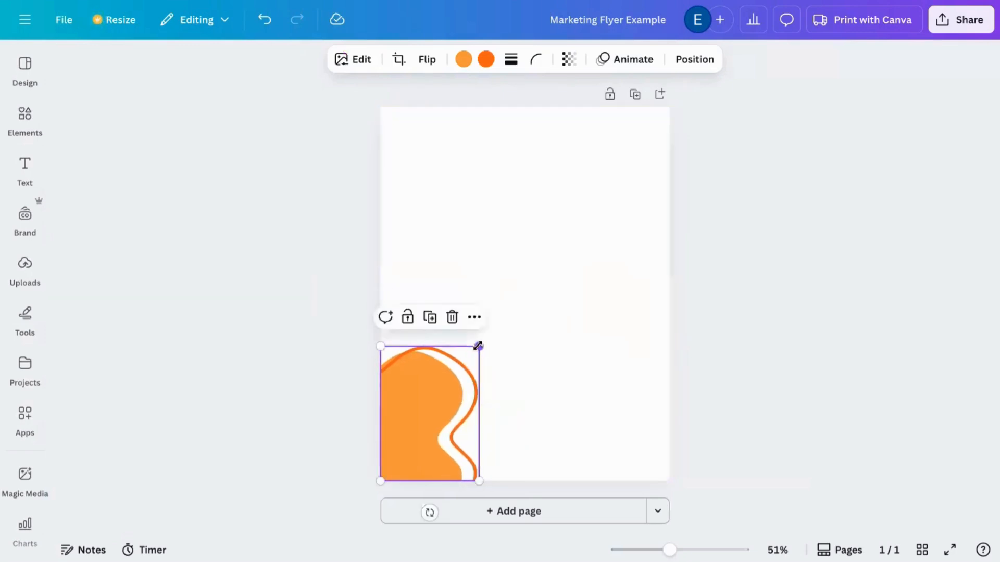
Change the graphic's light orange fill to a custom deep red.
click(462, 68)
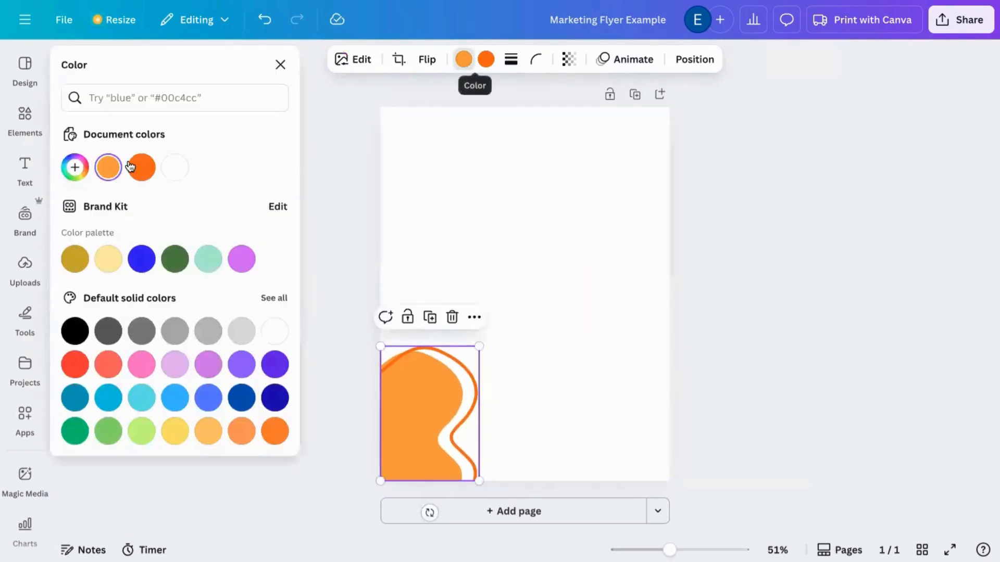
click(73, 167)
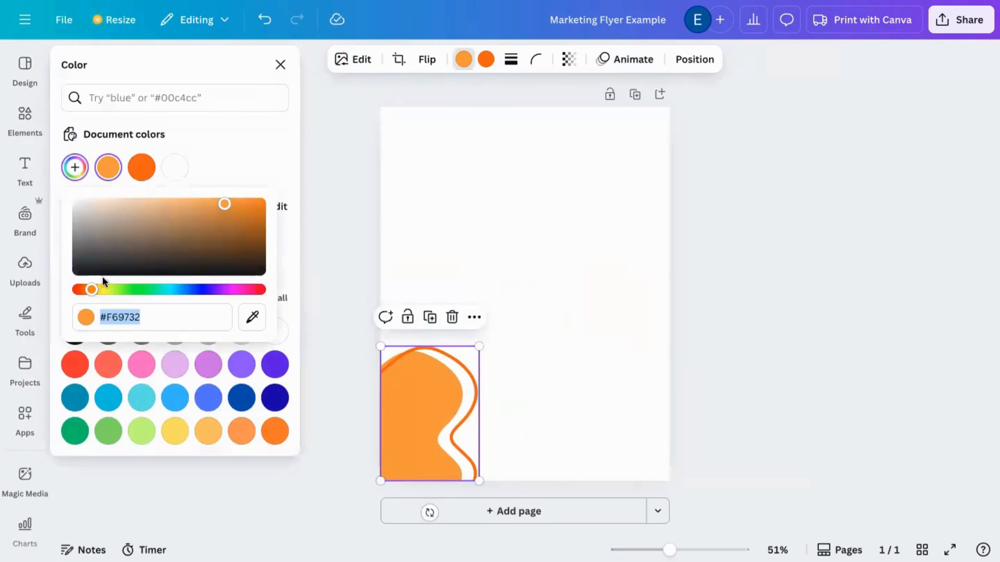
drag(102, 288, 61, 286)
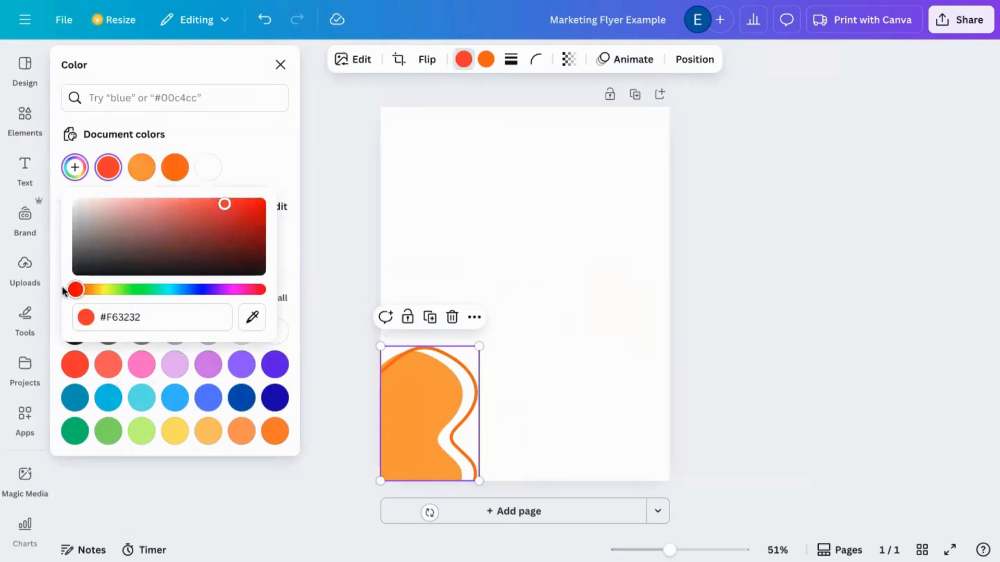
drag(222, 207, 241, 212)
click(410, 402)
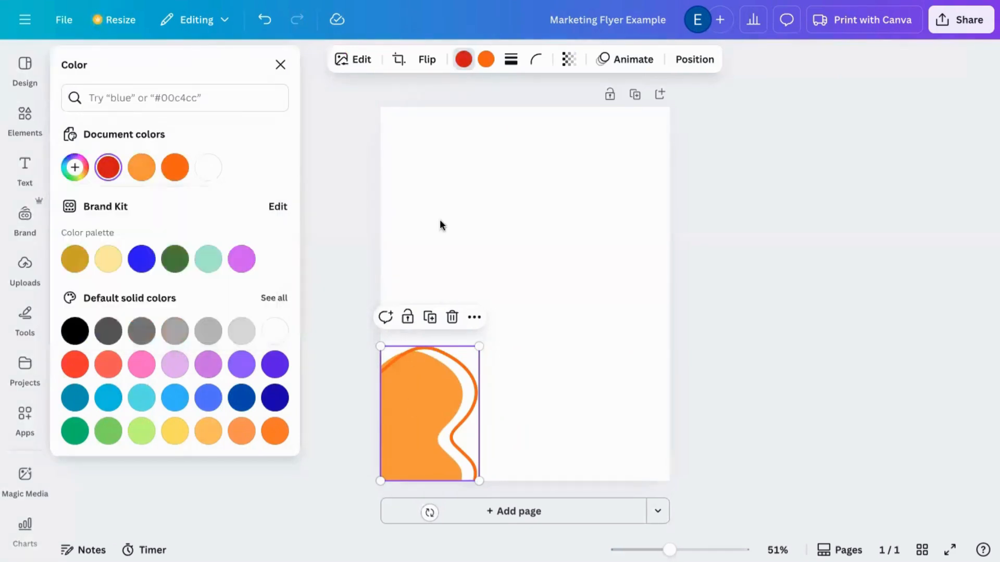
Recolor the corner graphic, trying red and black combinations and settling on the document's red for the fill and black for the wavy outline.
click(485, 61)
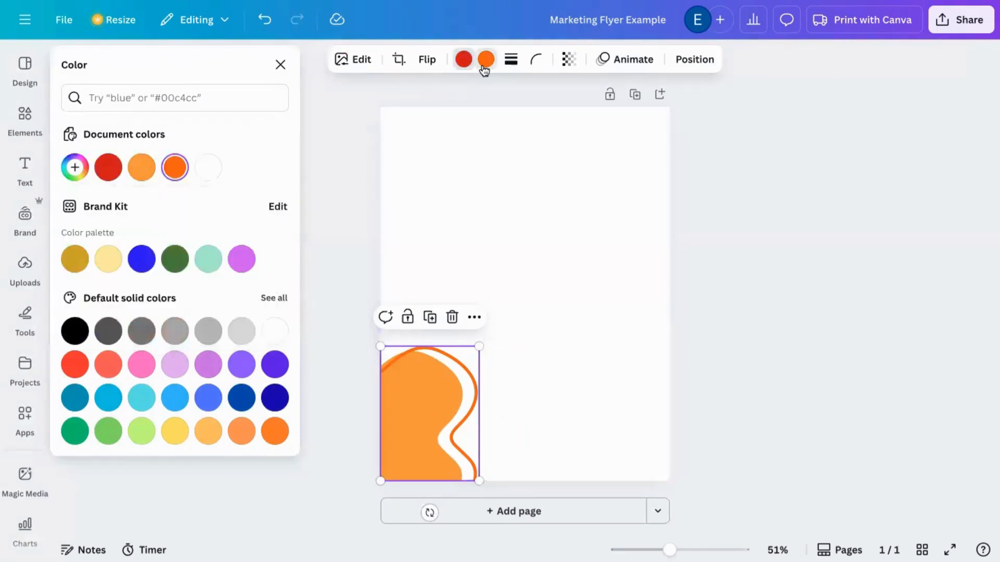
click(114, 175)
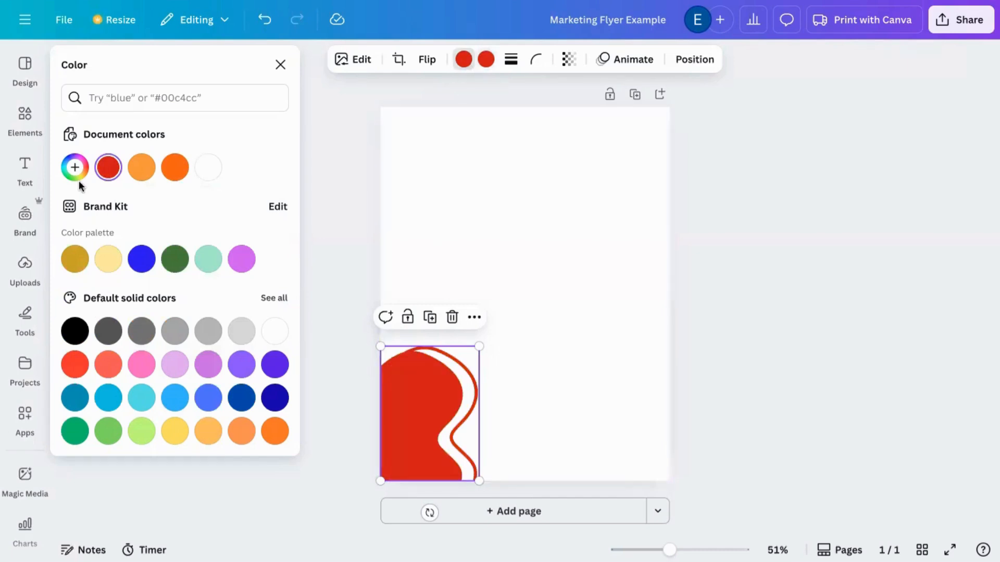
click(74, 333)
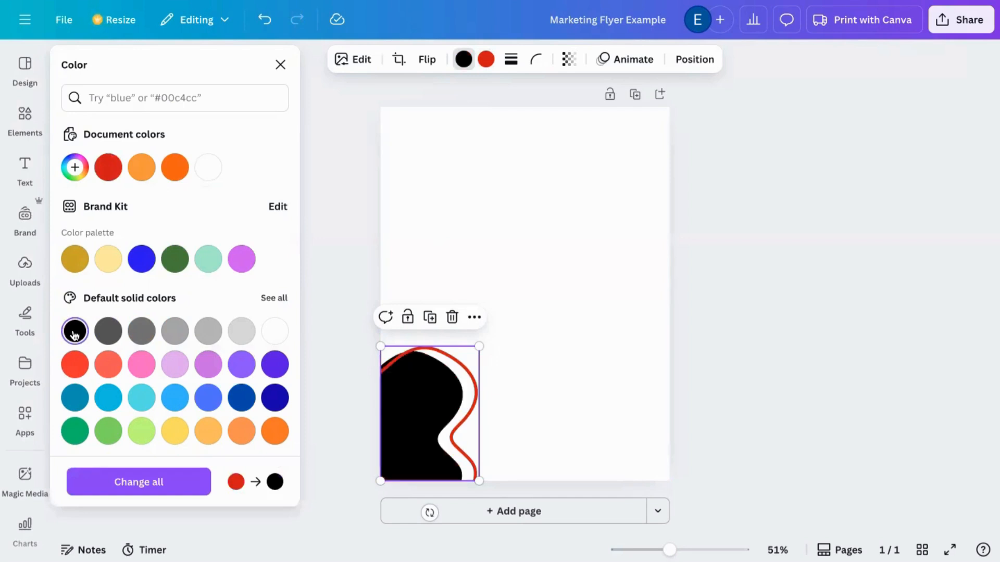
click(112, 170)
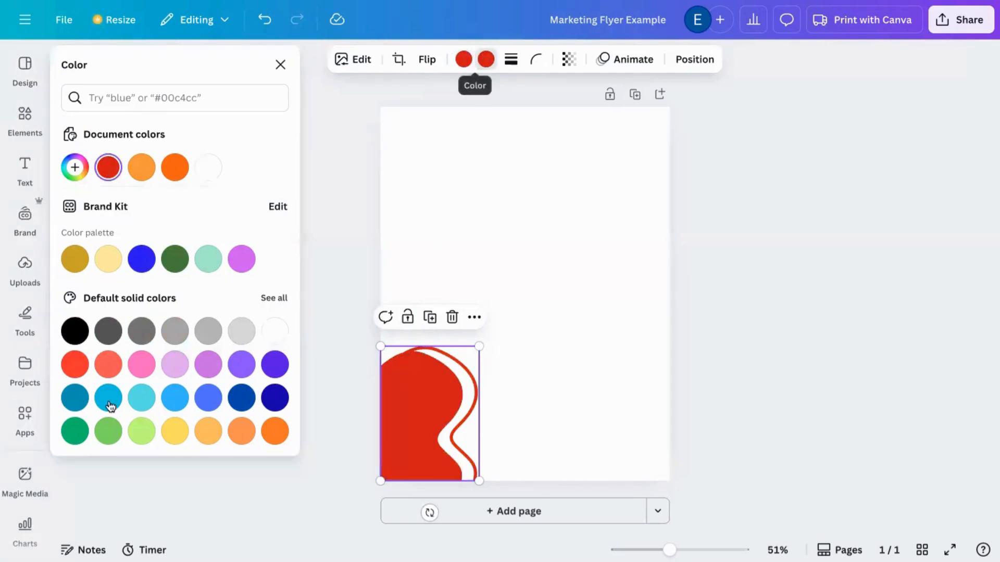
click(79, 328)
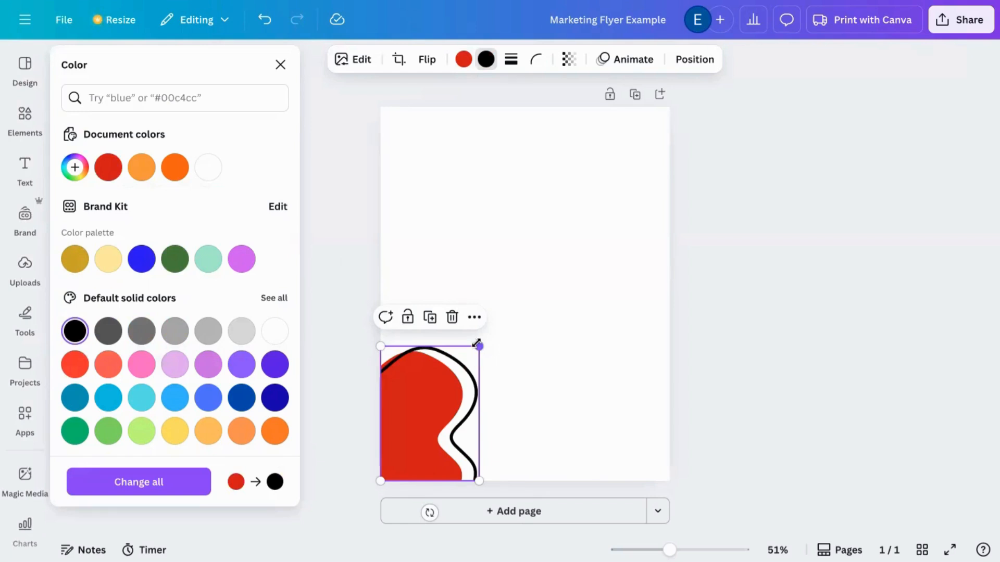
Rotate the graphic counterclockwise and resize it so its curve fills the page's bottom-left corner.
mouse_move(476, 344)
mouse_down()
mouse_move(463, 358)
mouse_move(476, 352)
mouse_up()
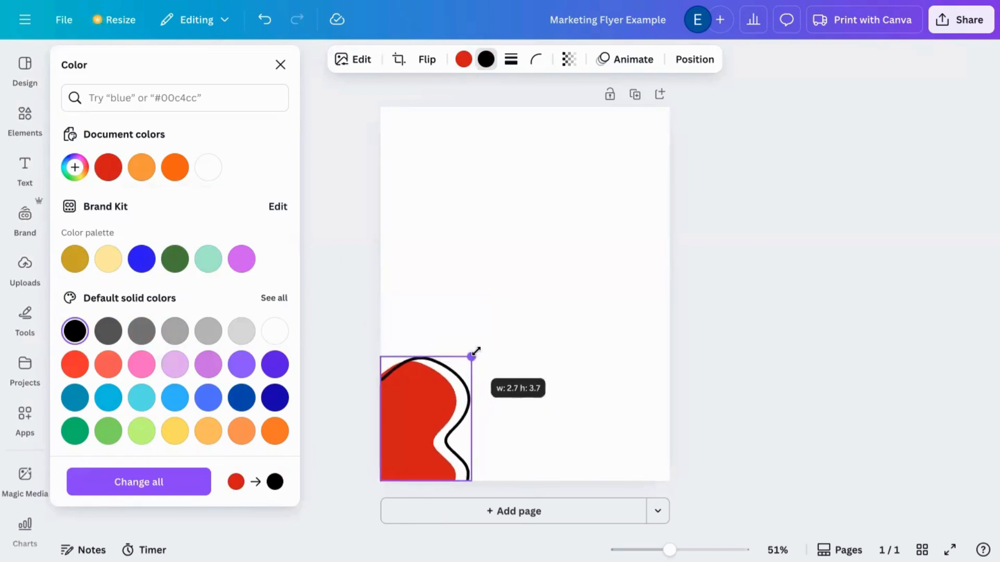
drag(428, 402, 431, 405)
drag(424, 517, 466, 486)
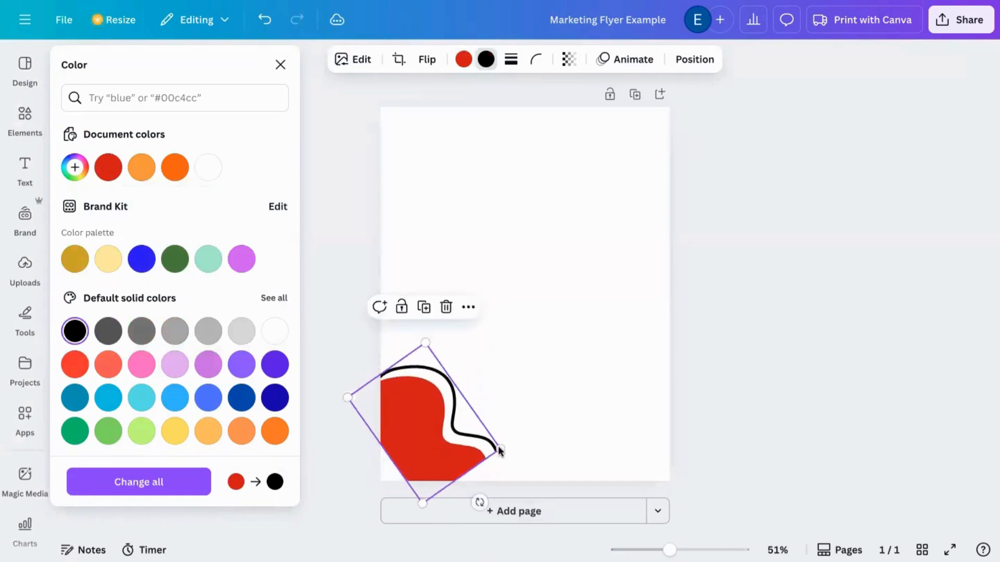
drag(500, 448, 539, 462)
drag(449, 455, 429, 465)
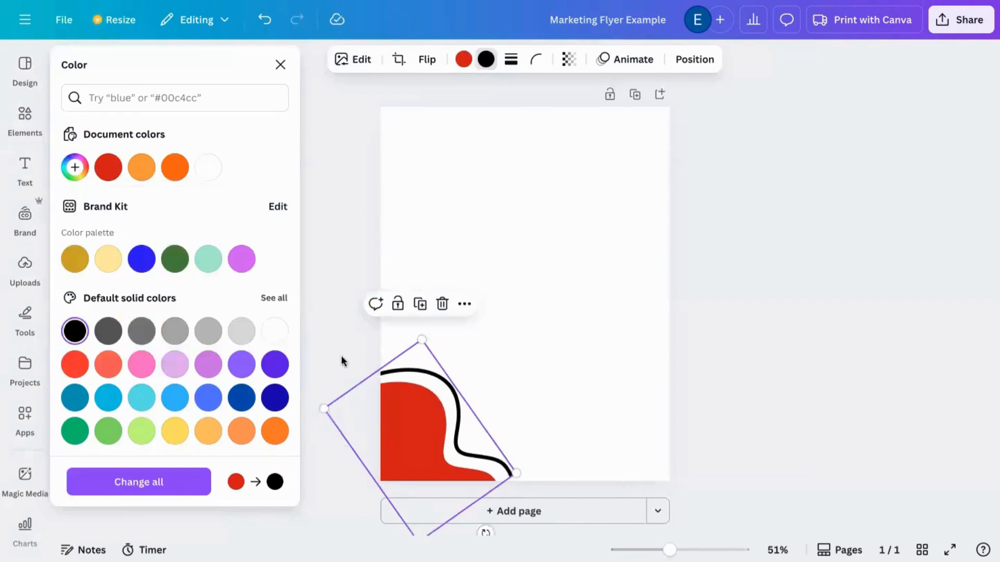
Lock the bottom-left corner graphic in place.
click(395, 408)
right_click(396, 409)
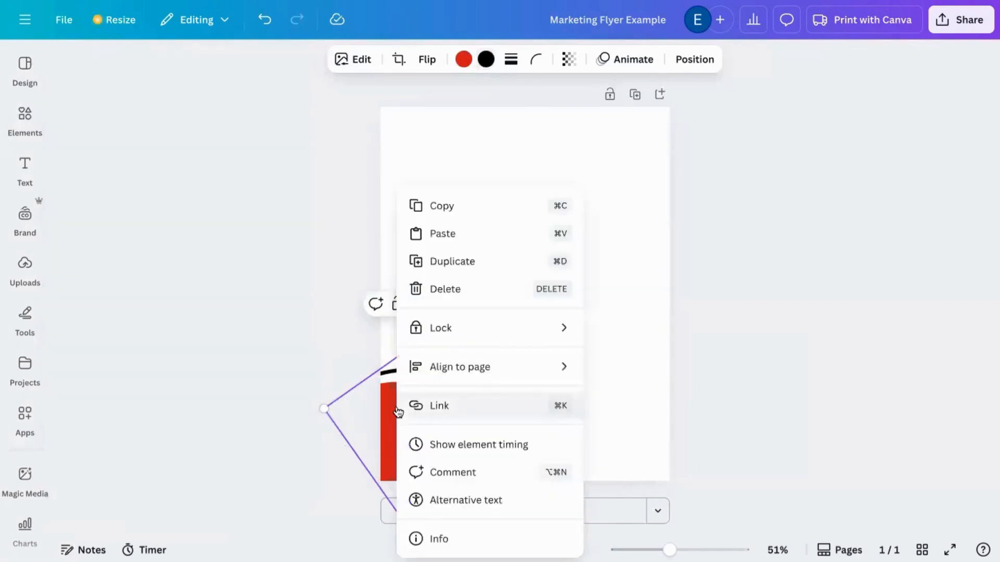
click(399, 412)
right_click(405, 411)
click(401, 356)
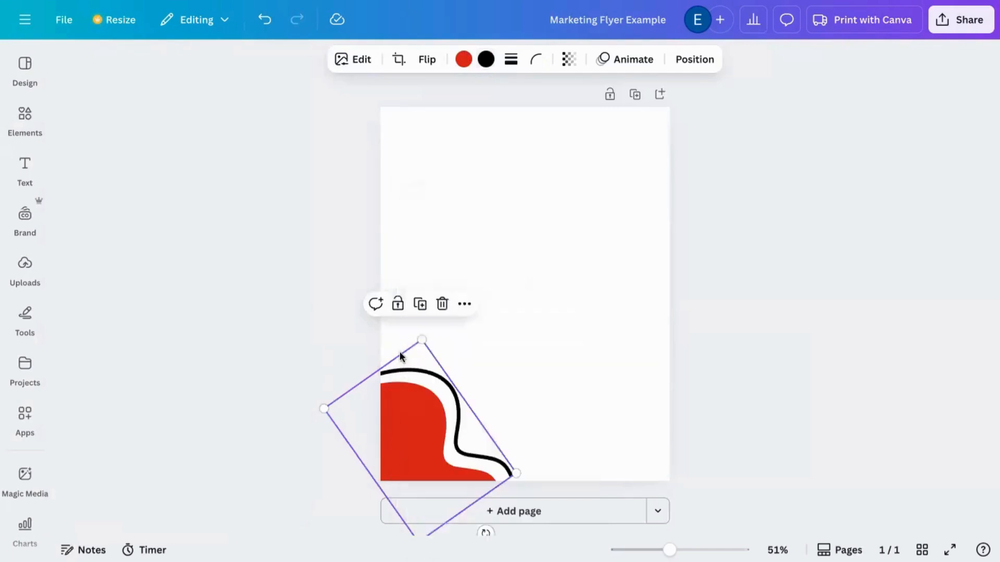
click(463, 307)
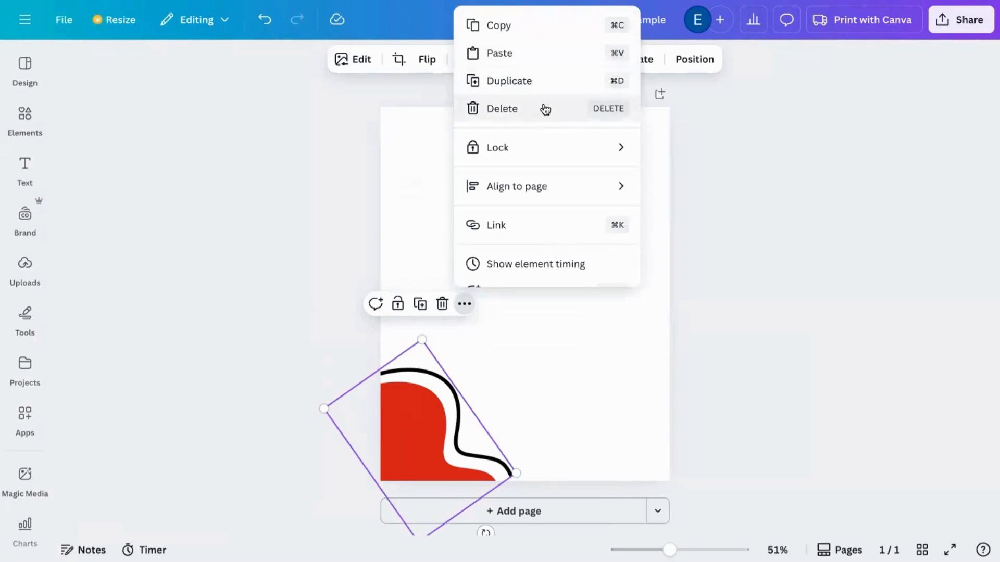
mouse_move(556, 162)
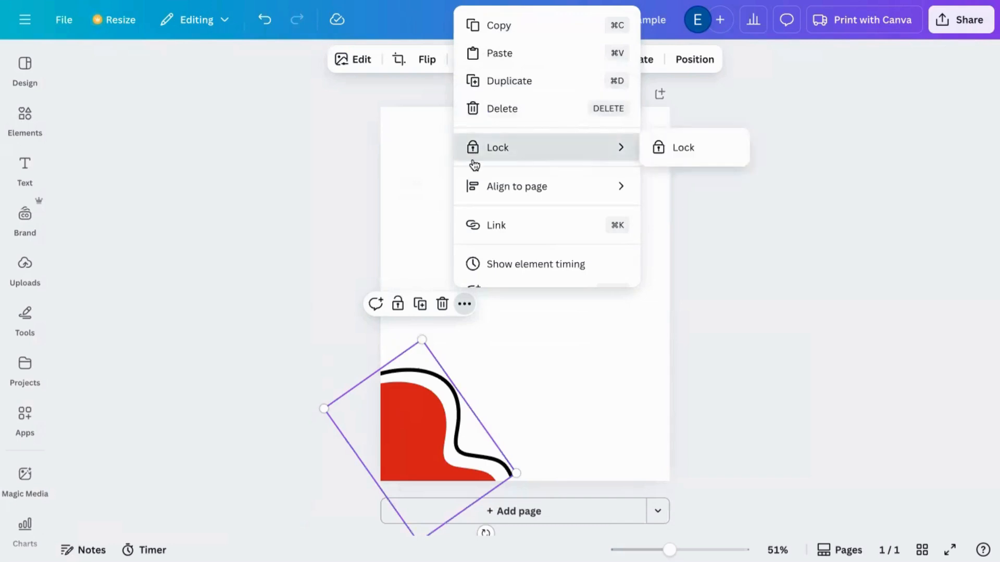
mouse_move(607, 146)
click(673, 151)
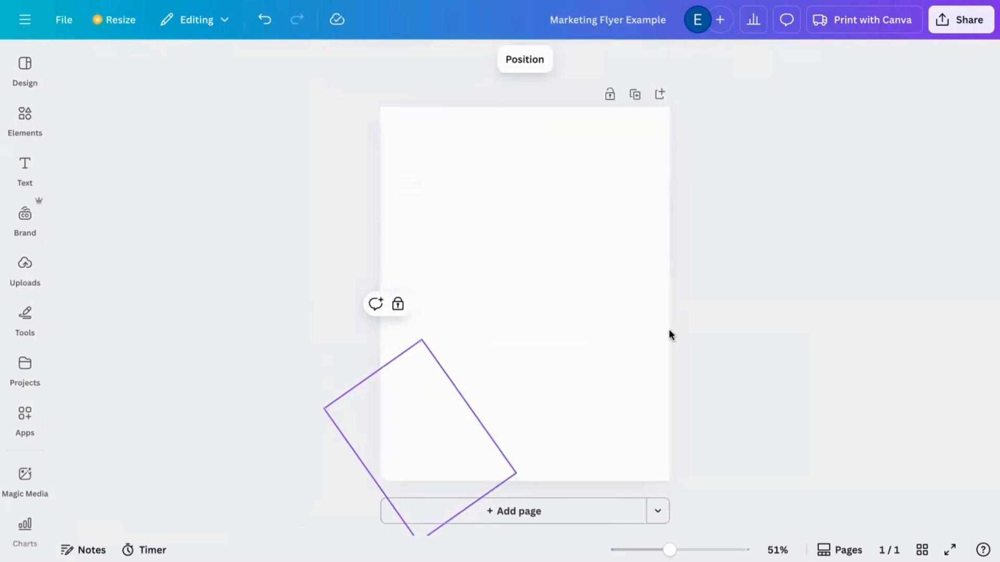
click(701, 341)
Try to move the locked corner graphic, and unlock it.
click(444, 397)
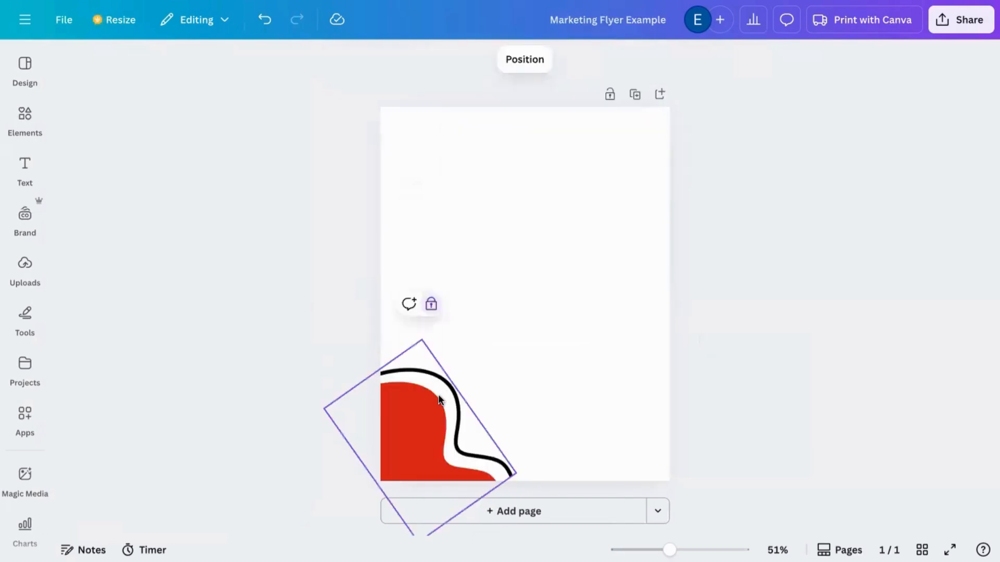
click(494, 411)
drag(411, 411, 500, 435)
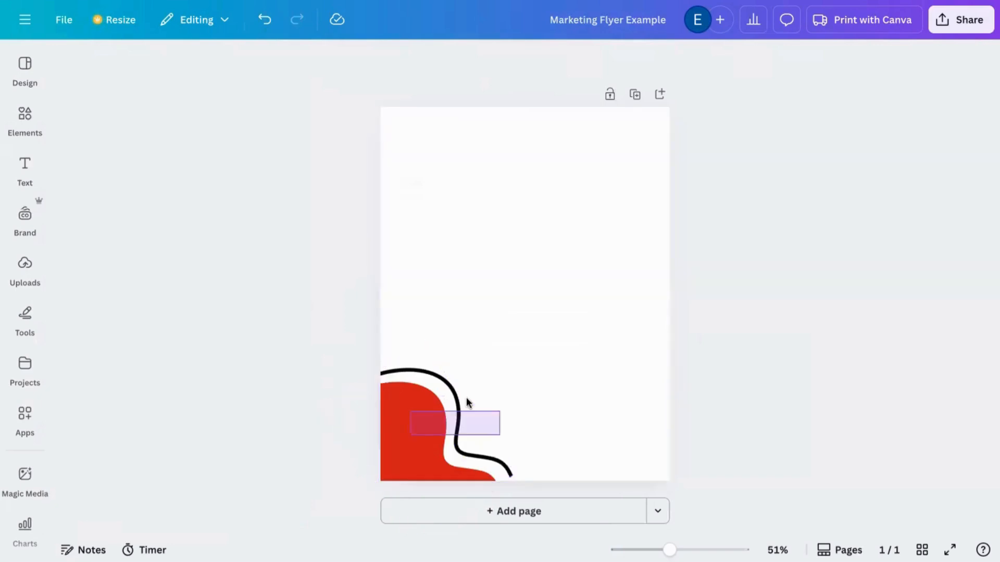
click(424, 400)
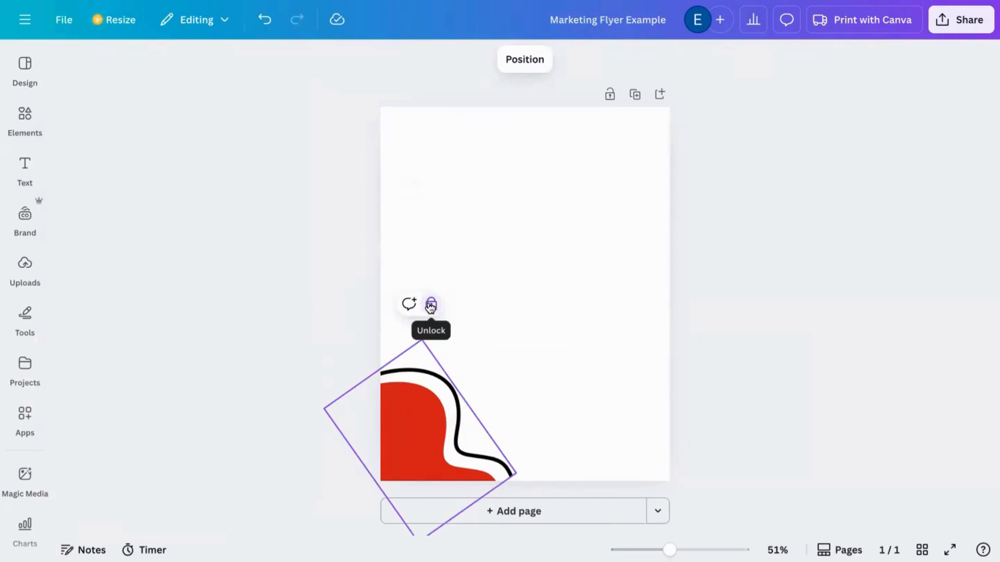
click(430, 306)
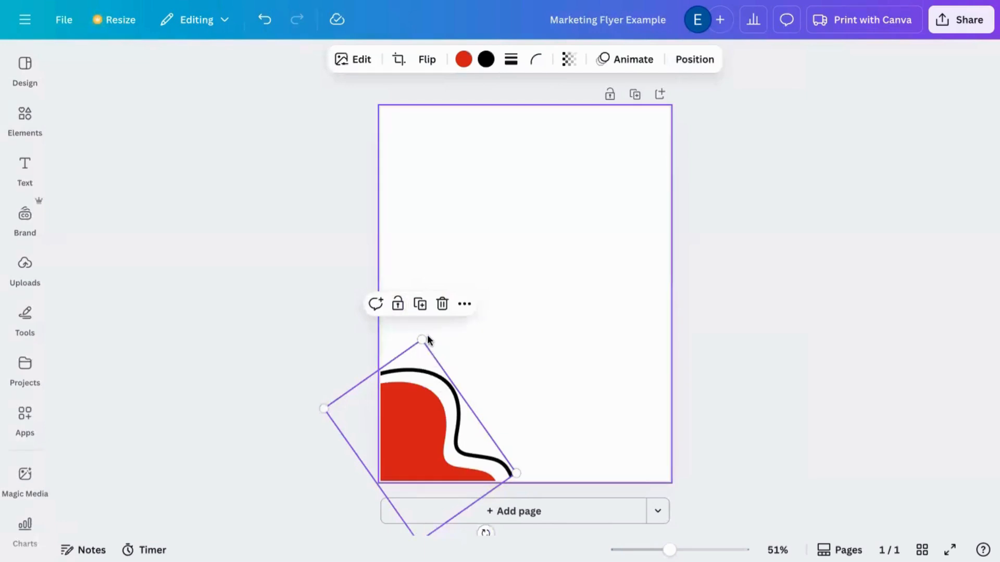
Enlarge the bottom-left graphic slightly and place a duplicate of it in the page's upper-right area.
drag(422, 340, 423, 326)
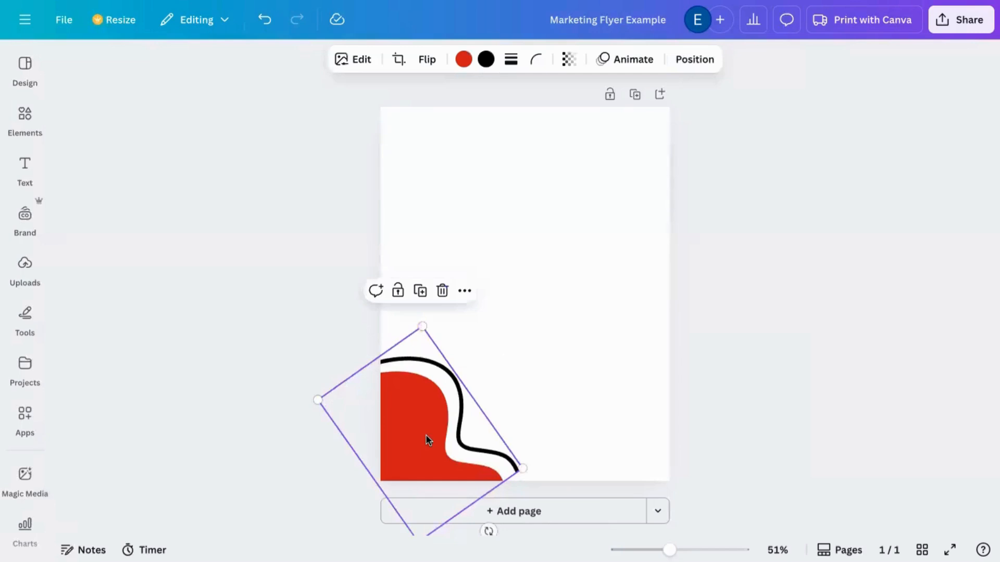
right_click(427, 440)
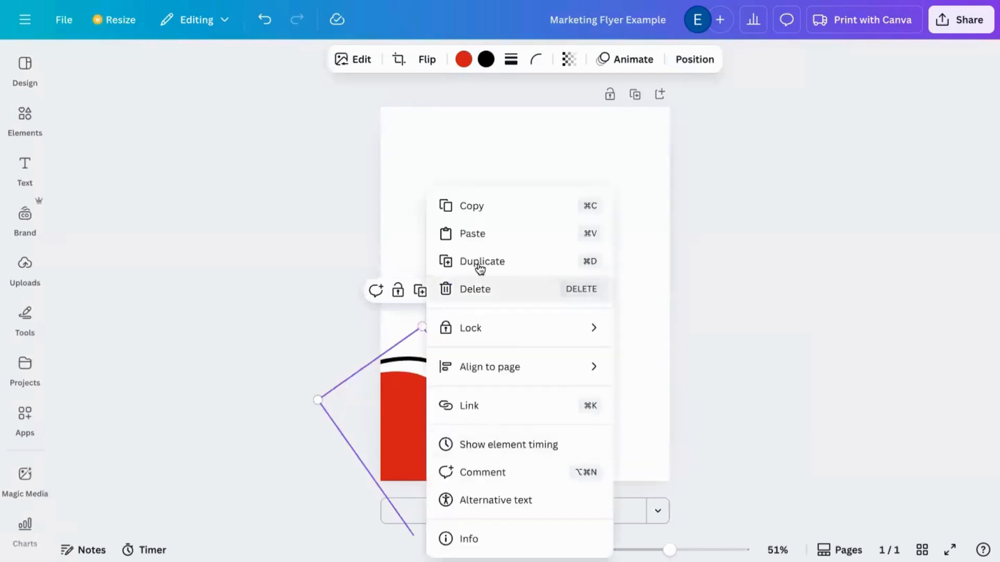
click(480, 266)
drag(471, 426, 624, 170)
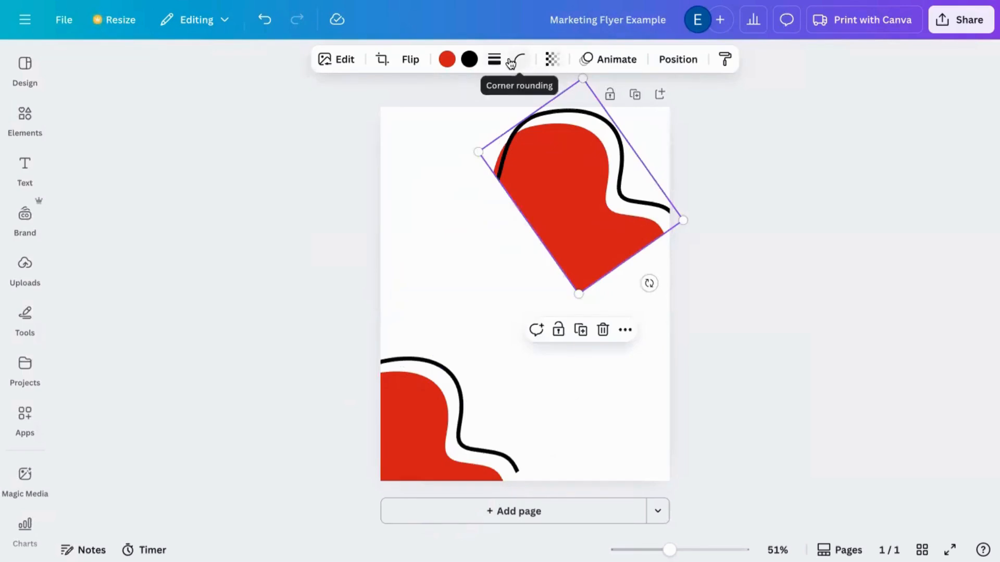
Flip the duplicate vertically and horizontally, and fit it into the page's top-right corner rotated to about -68°.
click(413, 61)
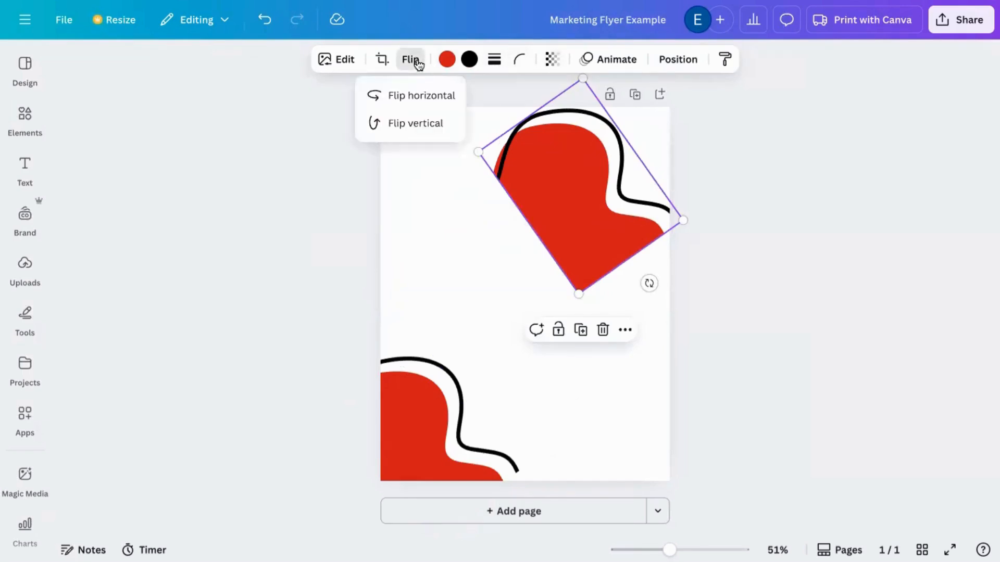
click(414, 125)
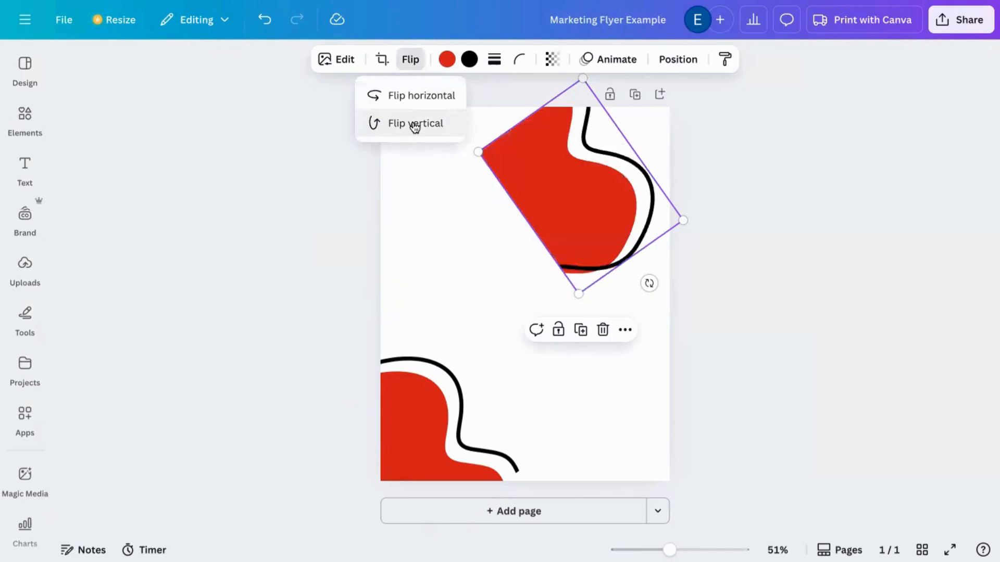
click(405, 99)
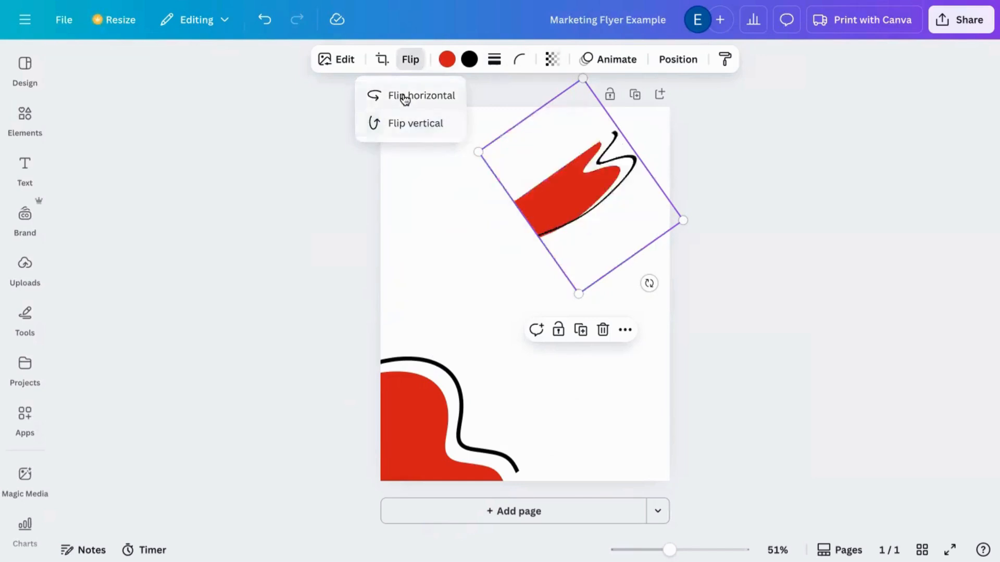
drag(636, 226, 670, 181)
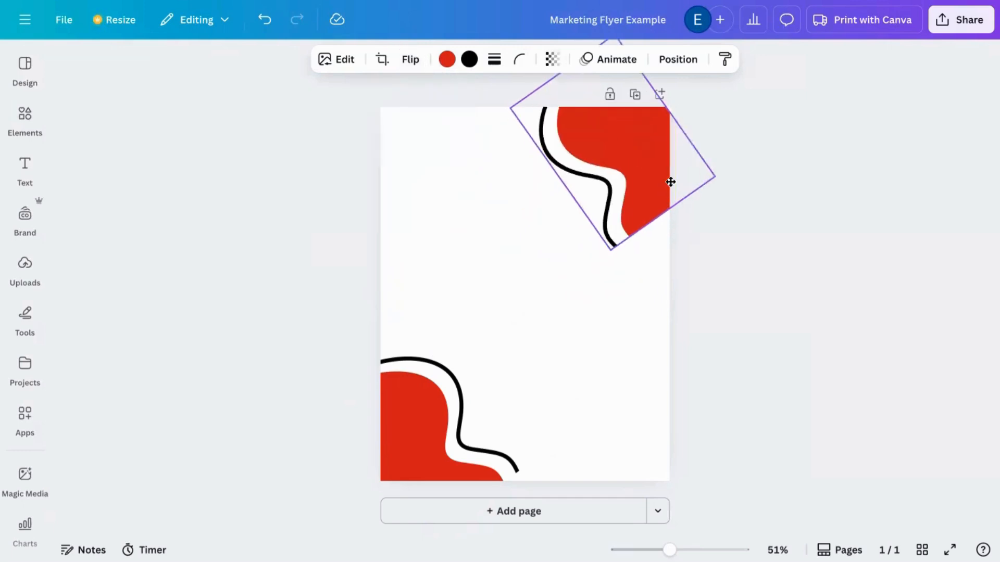
drag(679, 239, 696, 171)
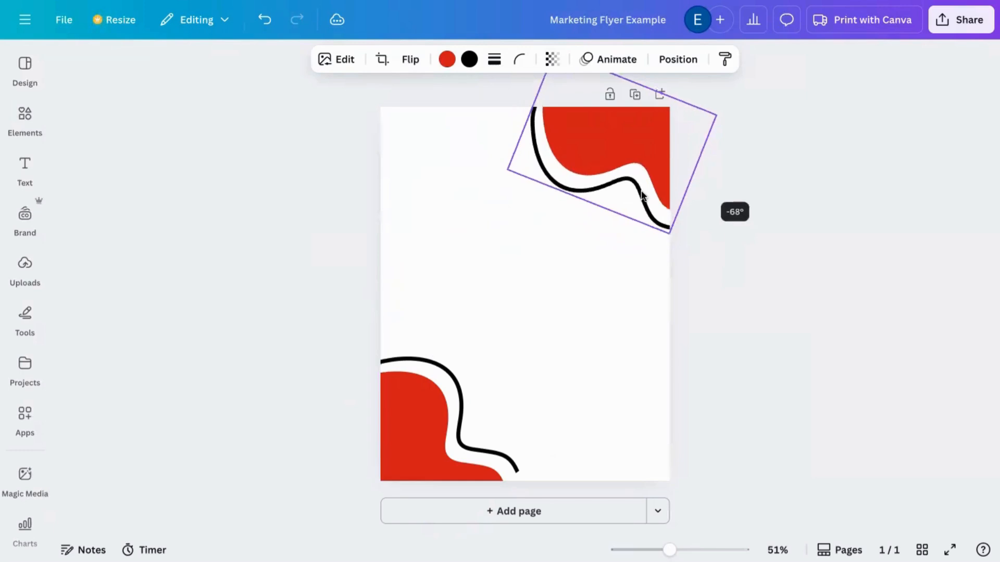
click(805, 324)
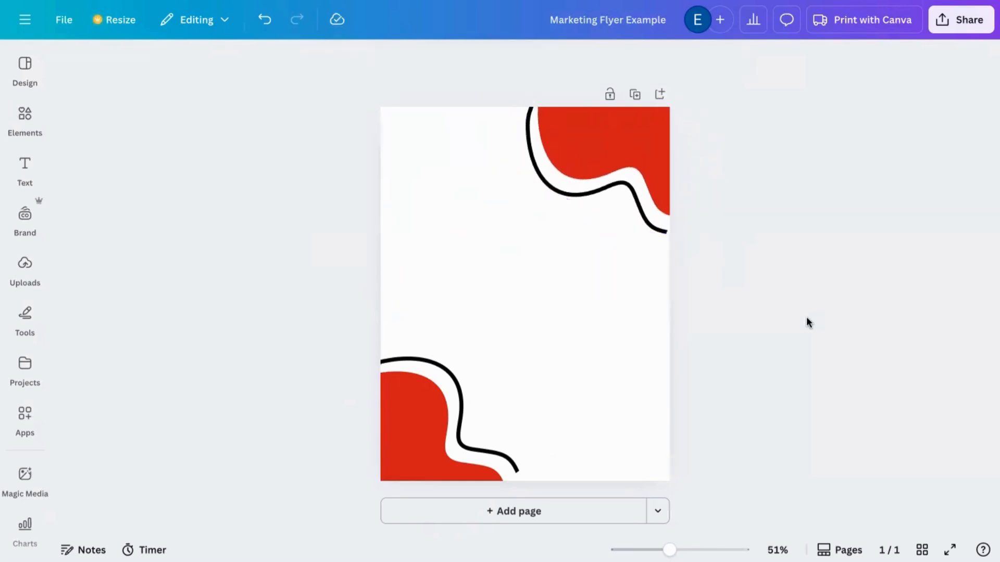
Enlarge the bottom-left graphic and shift both corner graphics outward so their outlines run off the page edges.
click(479, 425)
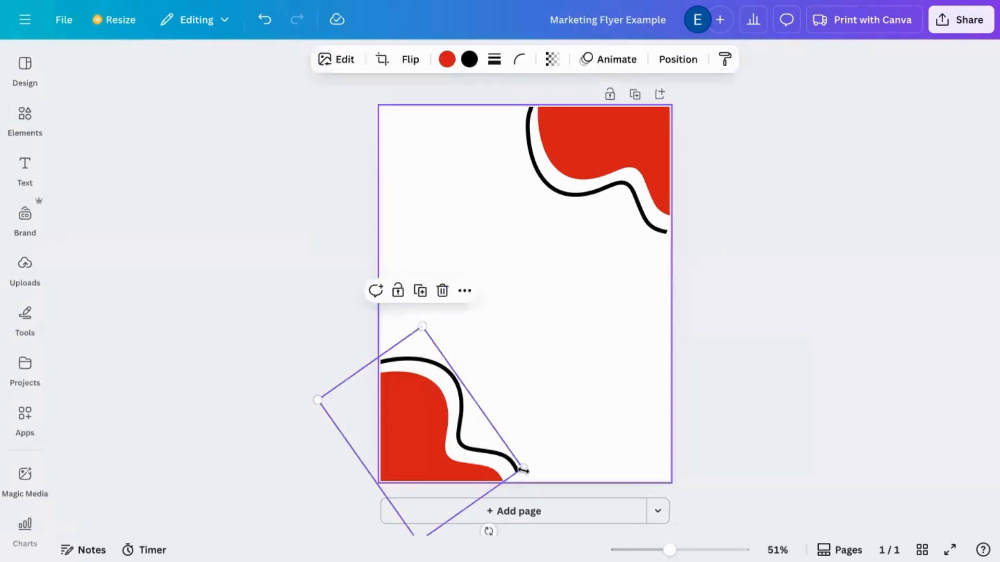
drag(523, 470, 554, 479)
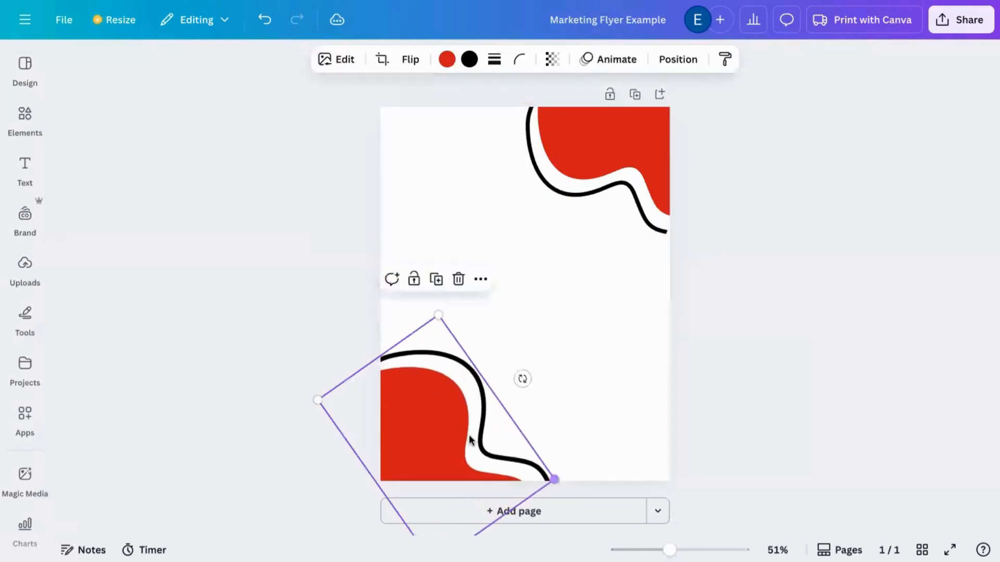
drag(463, 439, 438, 443)
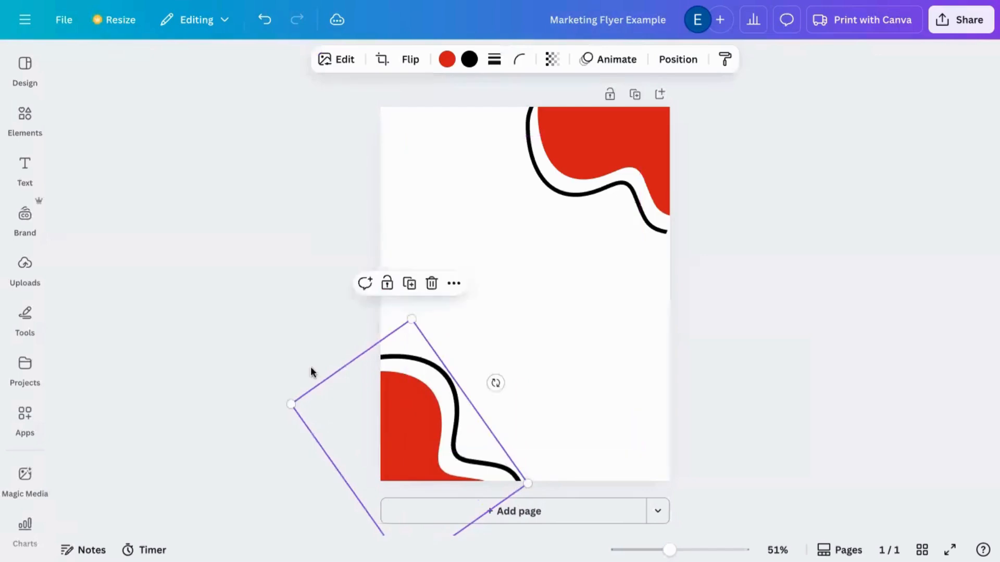
click(288, 348)
drag(606, 185, 650, 182)
click(781, 235)
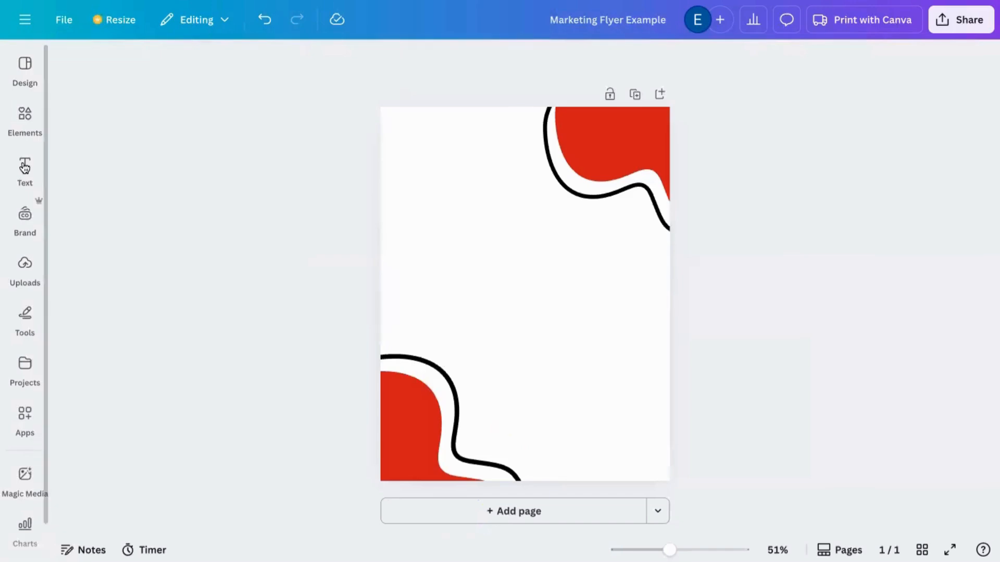
Add a text box reading "Study Skills Workshop" to the page, checking the title in the Google Docs flyer information document.
click(24, 165)
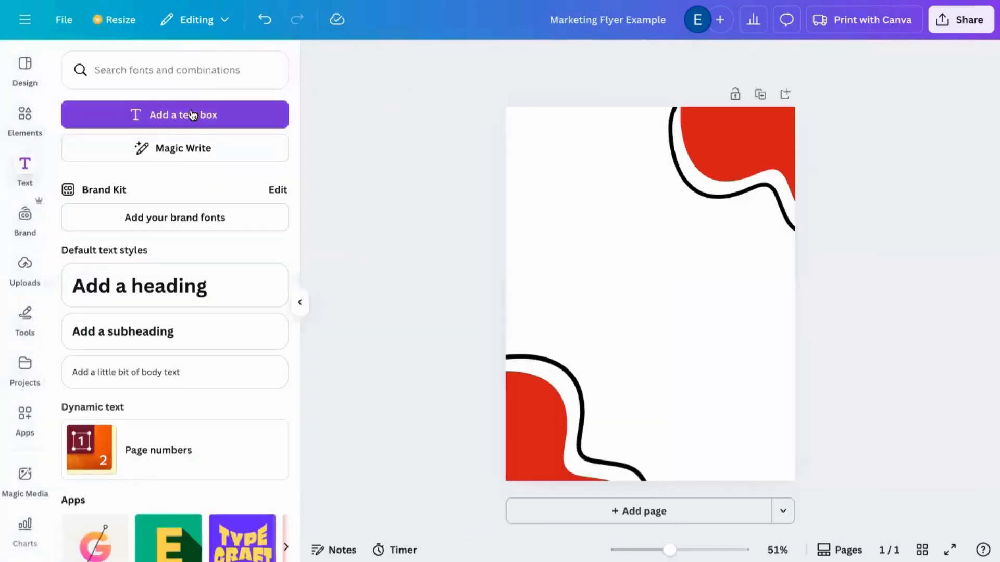
click(192, 115)
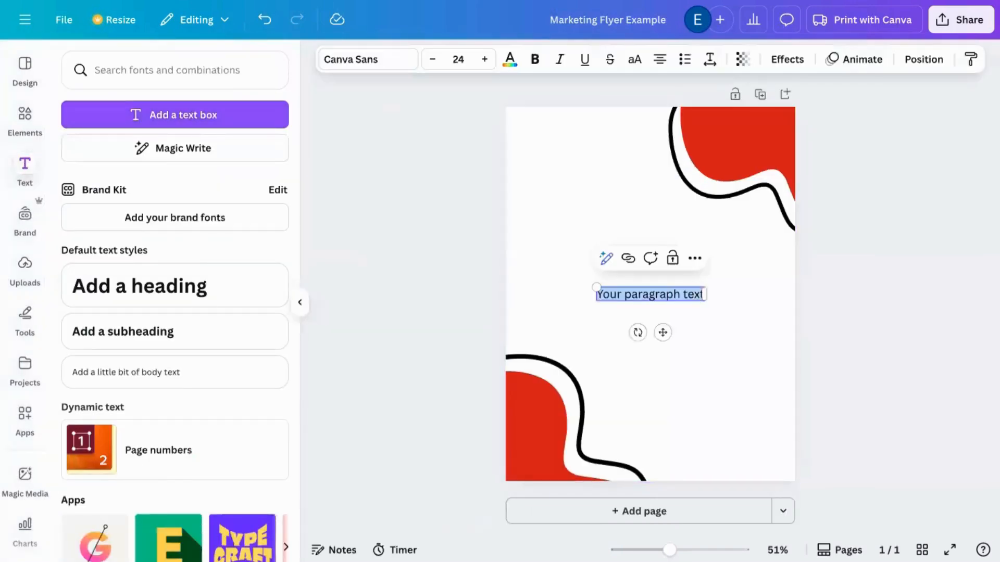
key(ctrl+Tab)
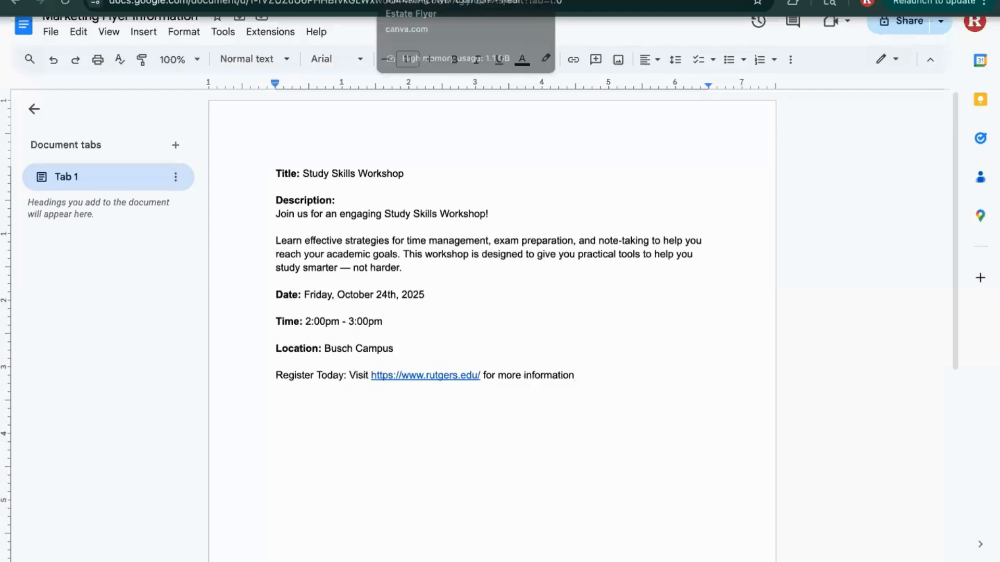
key(ctrl+shift+Tab)
click(629, 294)
key(BackSpace)
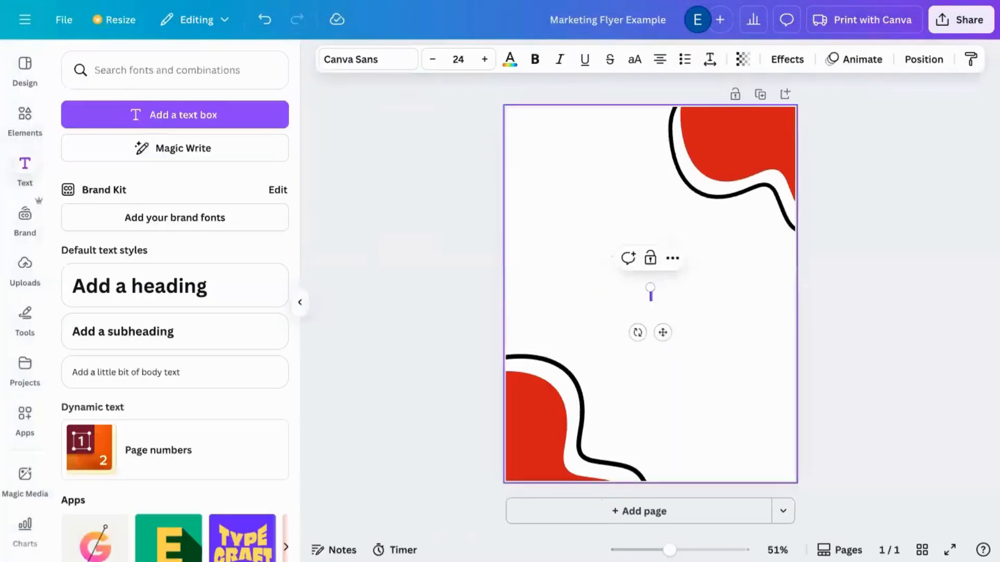
text(Study)
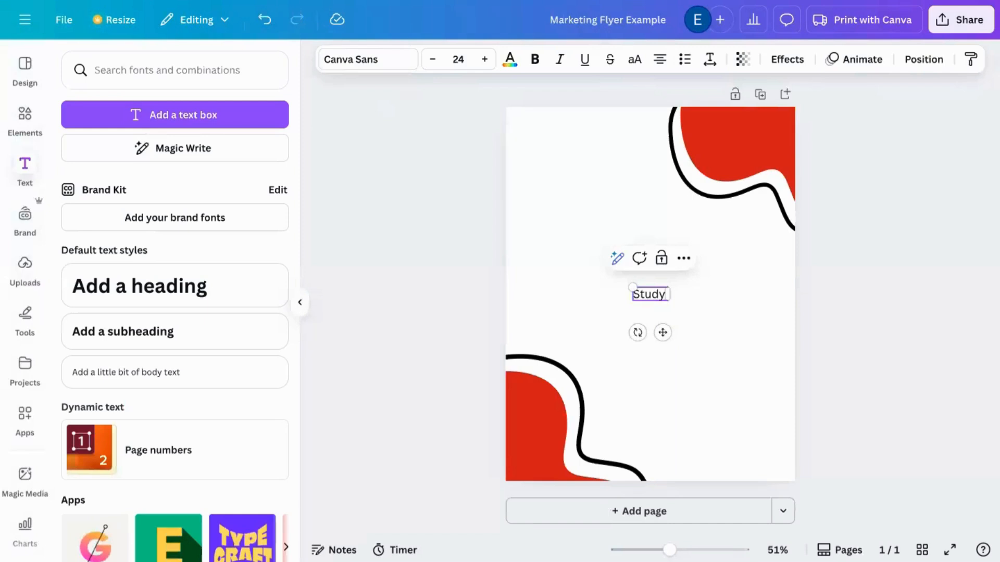
text(  Skills)
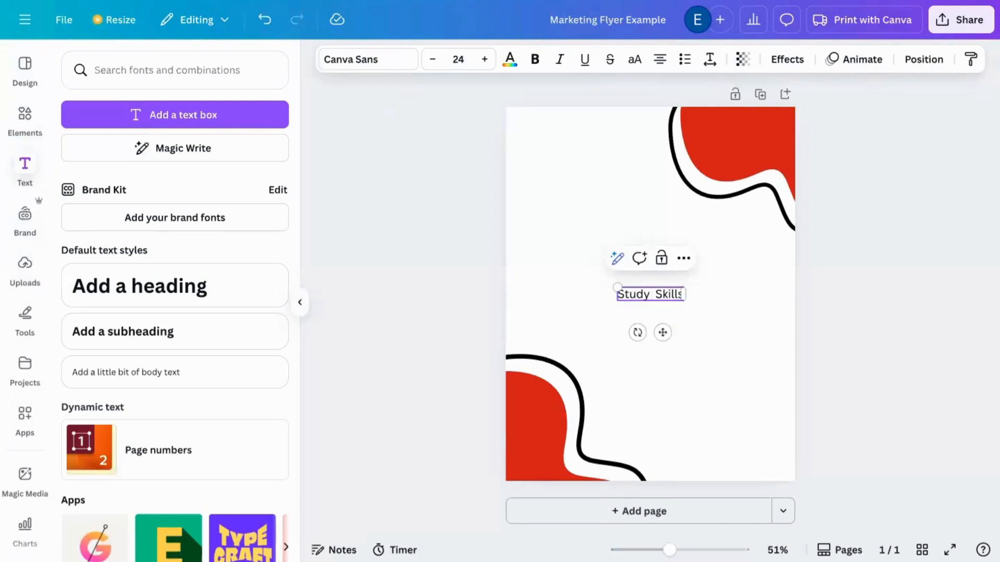
text( Worksh)
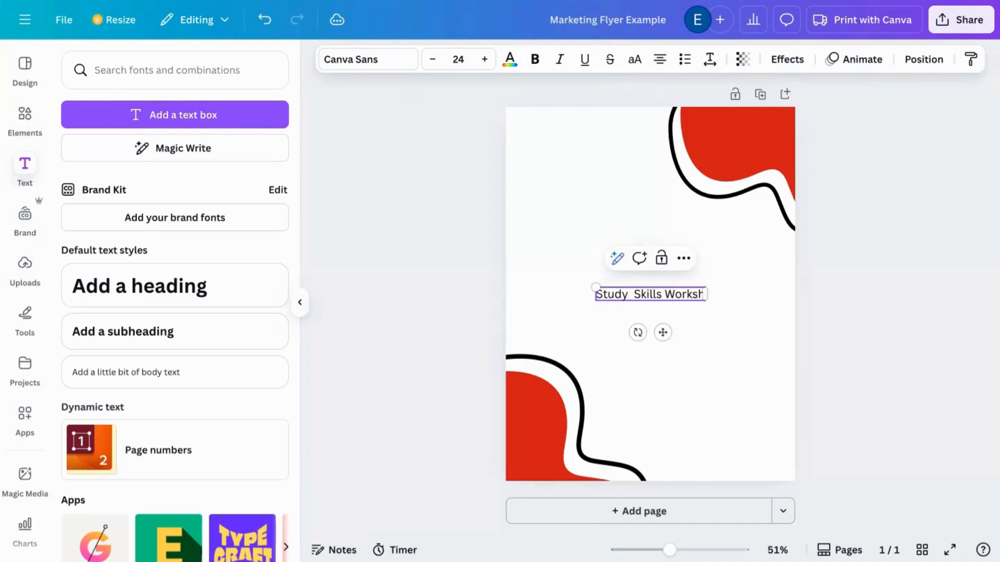
text(op)
click(622, 293)
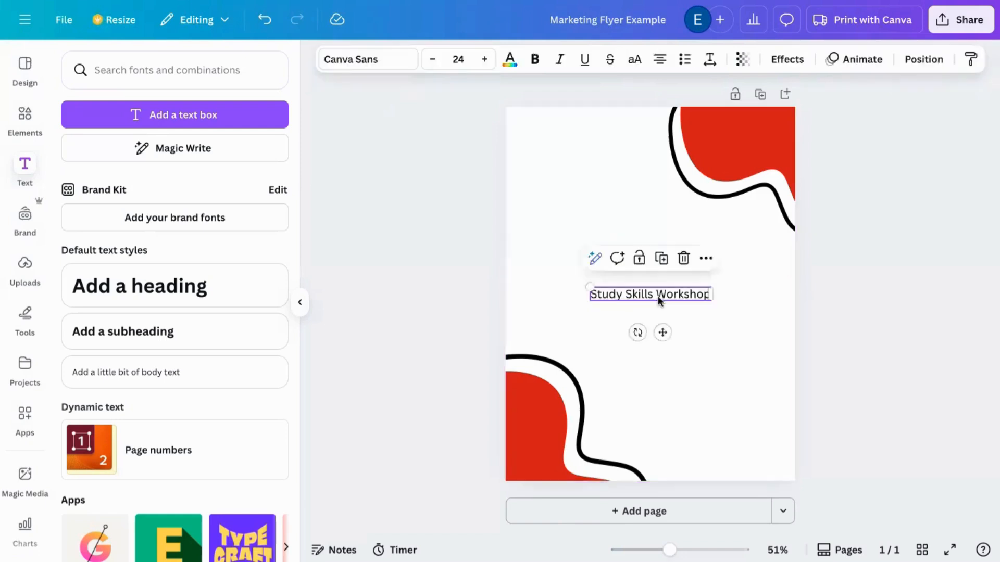
Move the title to the upper-left area of the page and set its font size to 42.
drag(664, 334, 627, 228)
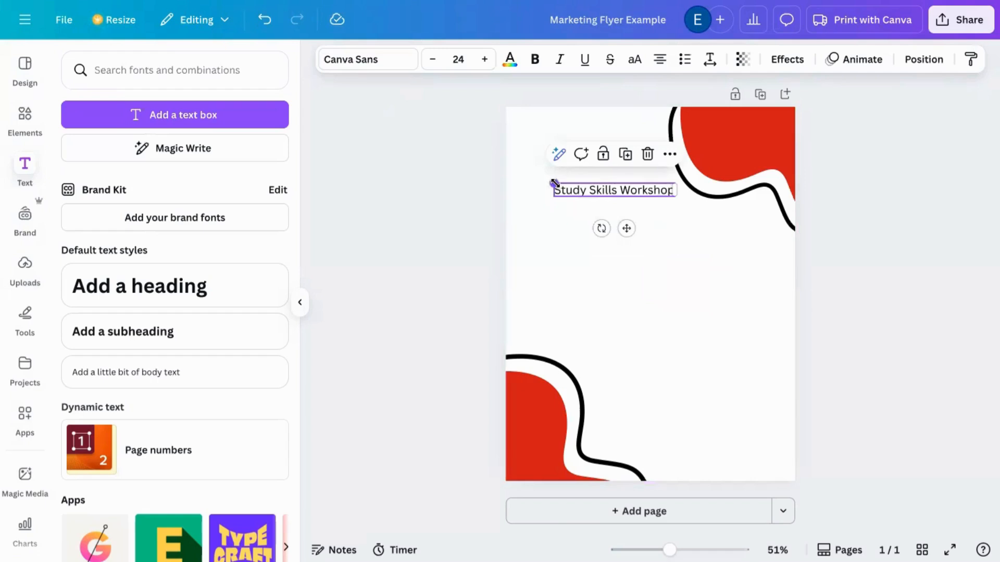
drag(553, 184, 520, 172)
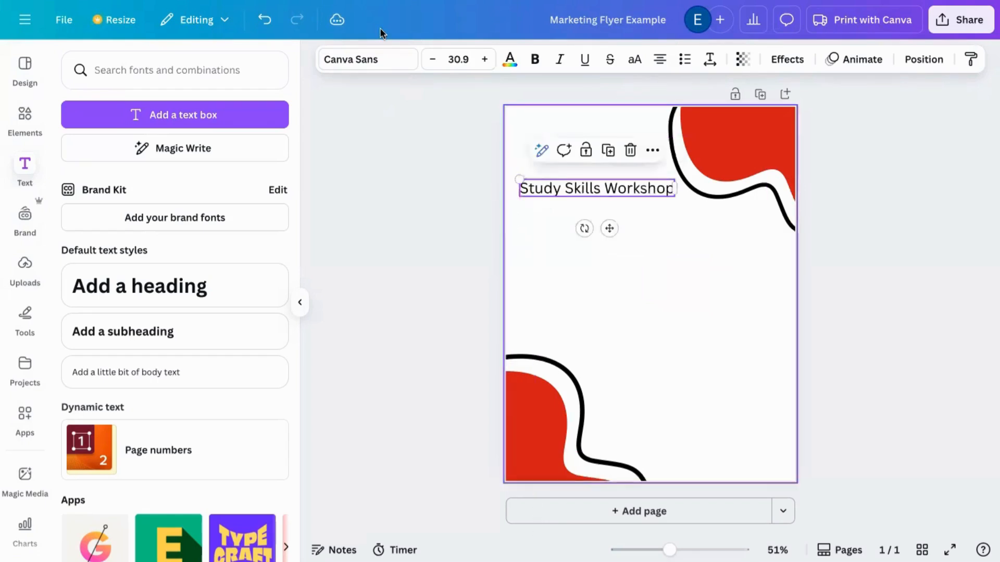
click(452, 58)
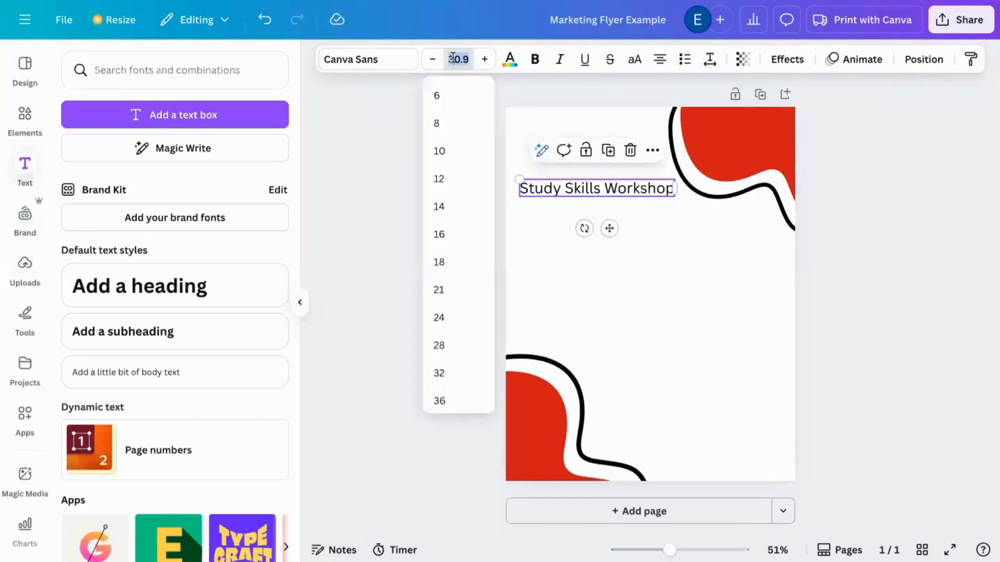
scroll(442, 330, down, 2)
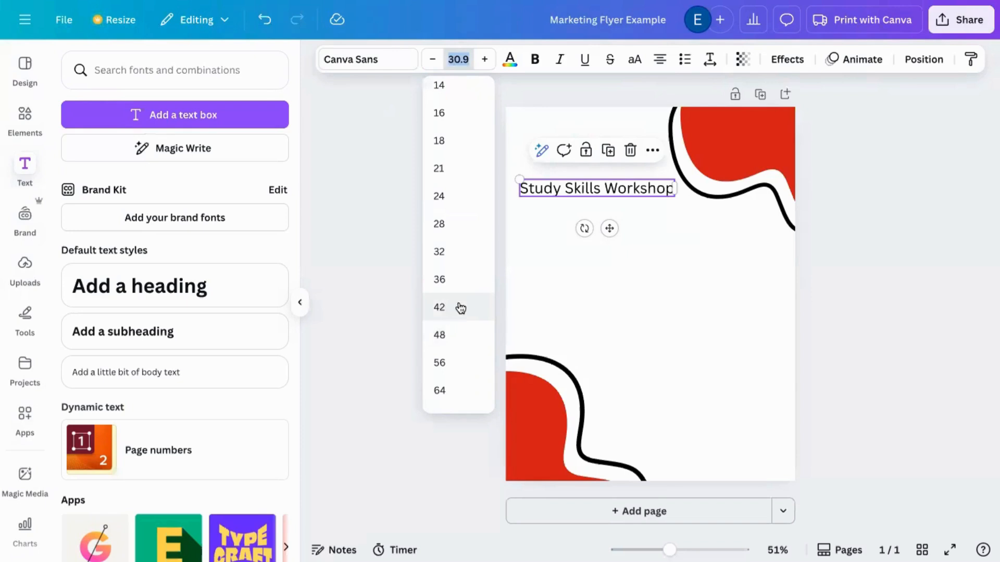
click(456, 309)
click(658, 250)
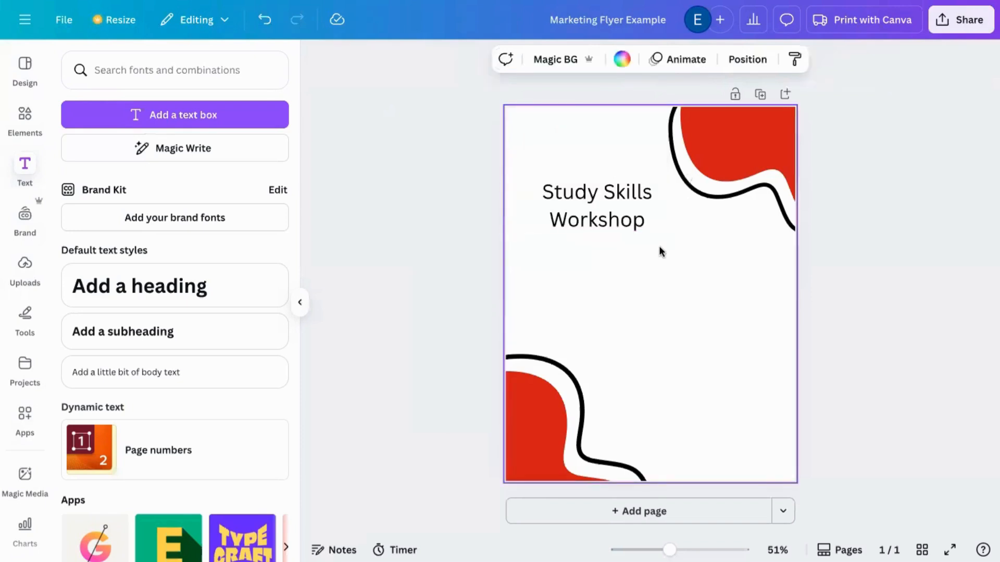
Move the title closer to the page's top edge and enlarge its text to a size of about 51.7.
click(618, 183)
drag(619, 182, 602, 131)
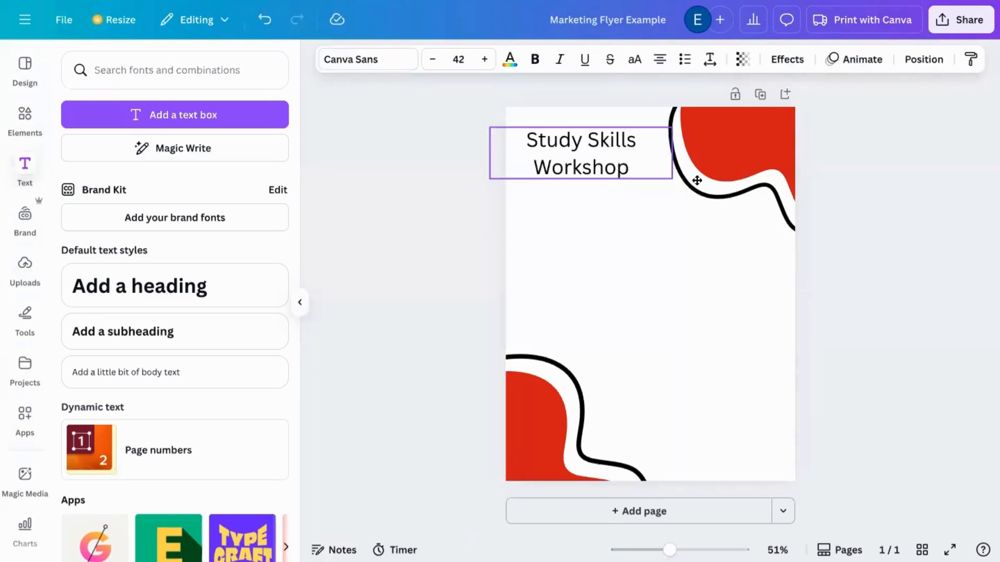
mouse_move(697, 180)
mouse_down()
mouse_move(687, 181)
mouse_move(711, 185)
mouse_up()
drag(634, 166, 599, 171)
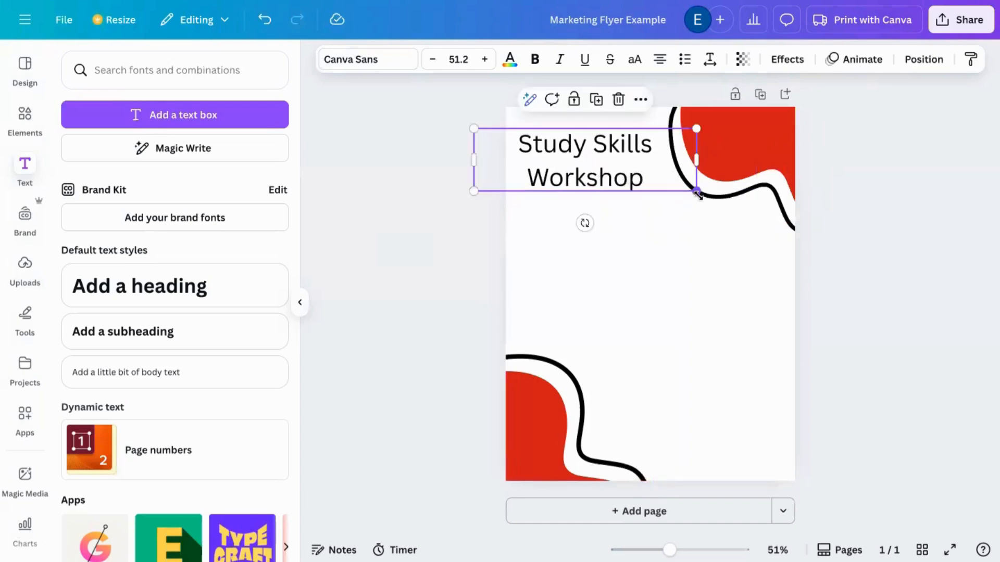
drag(701, 190, 702, 192)
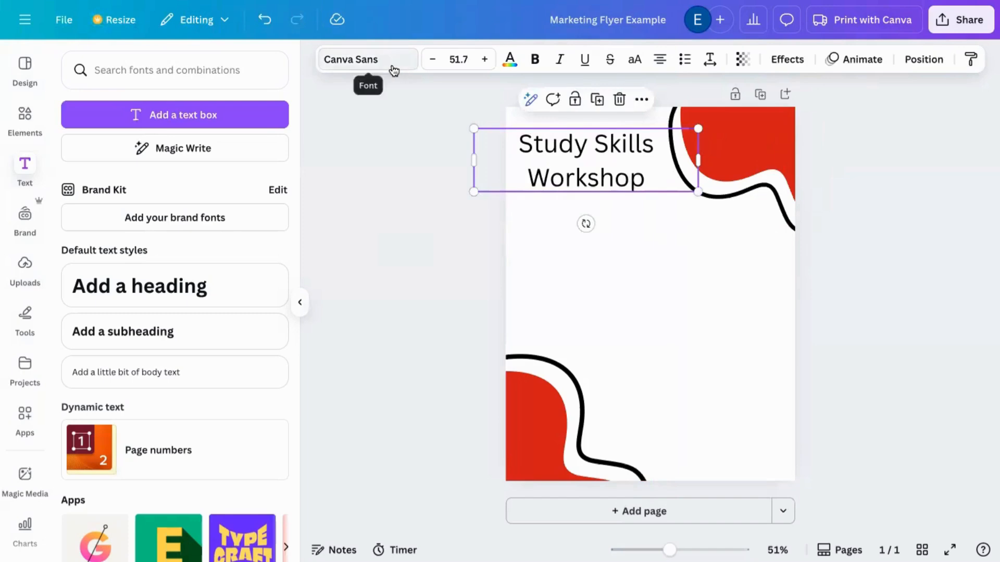
Change the title's font to League Spartan.
click(344, 59)
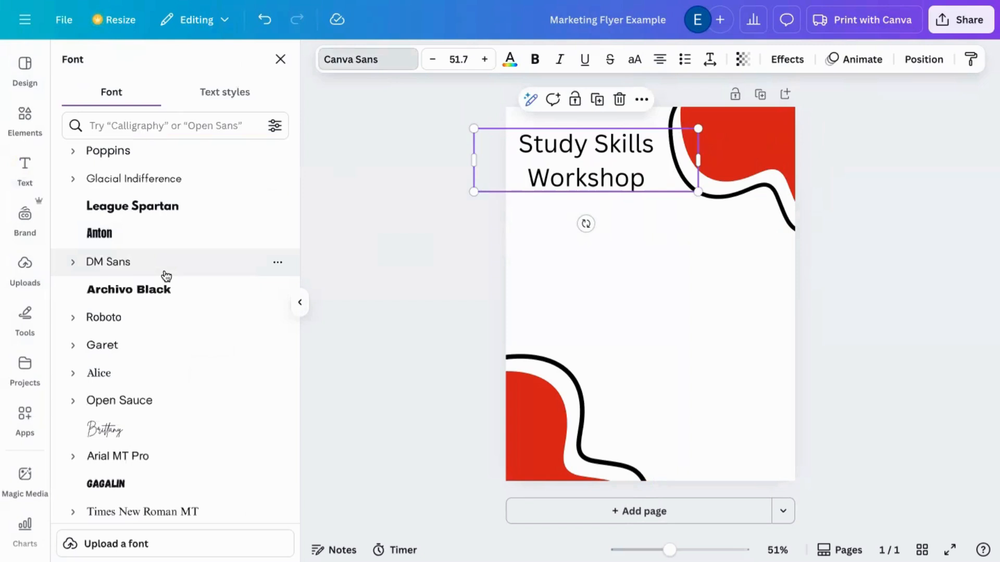
scroll(166, 275, down, 2)
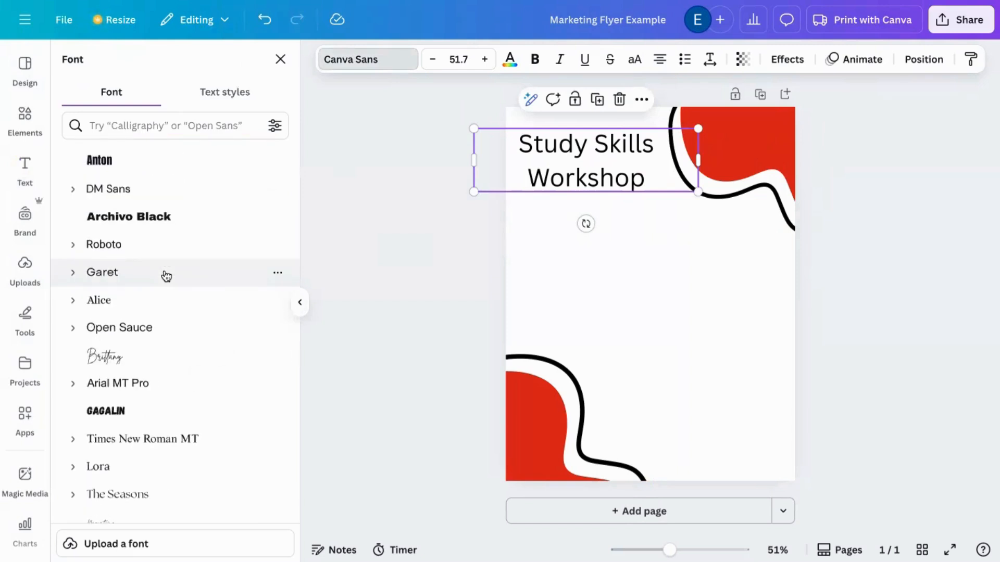
scroll(166, 276, up, 1)
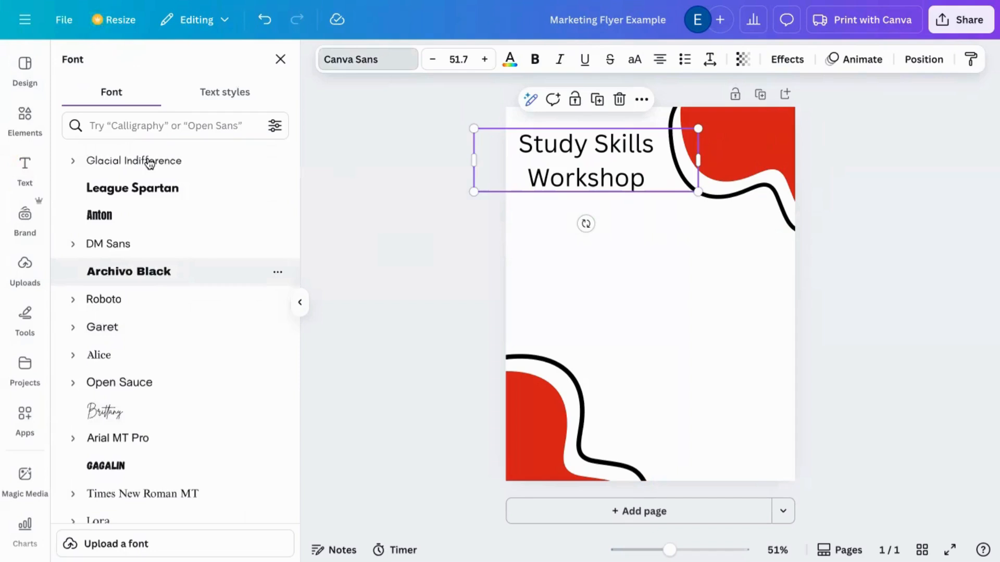
click(110, 194)
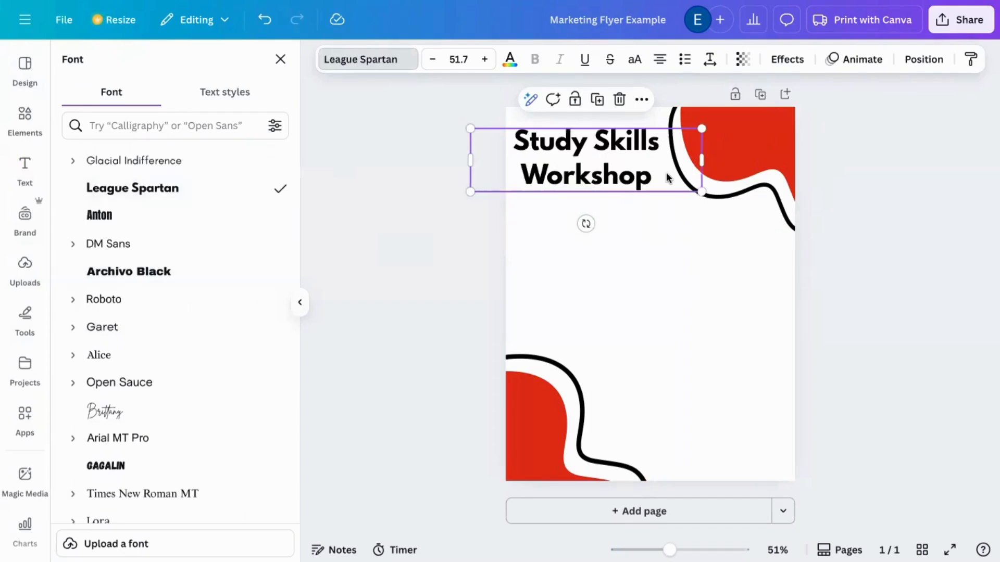
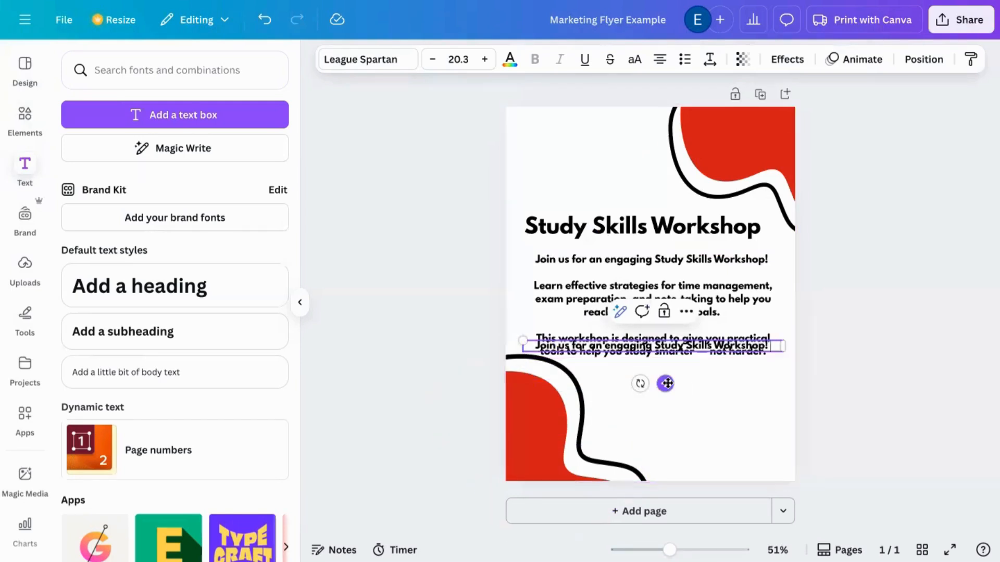
Move the separate "Join us for an engaging Study Skills Workshop!" line below the description and delete that line from the description's text box.
drag(665, 384, 687, 438)
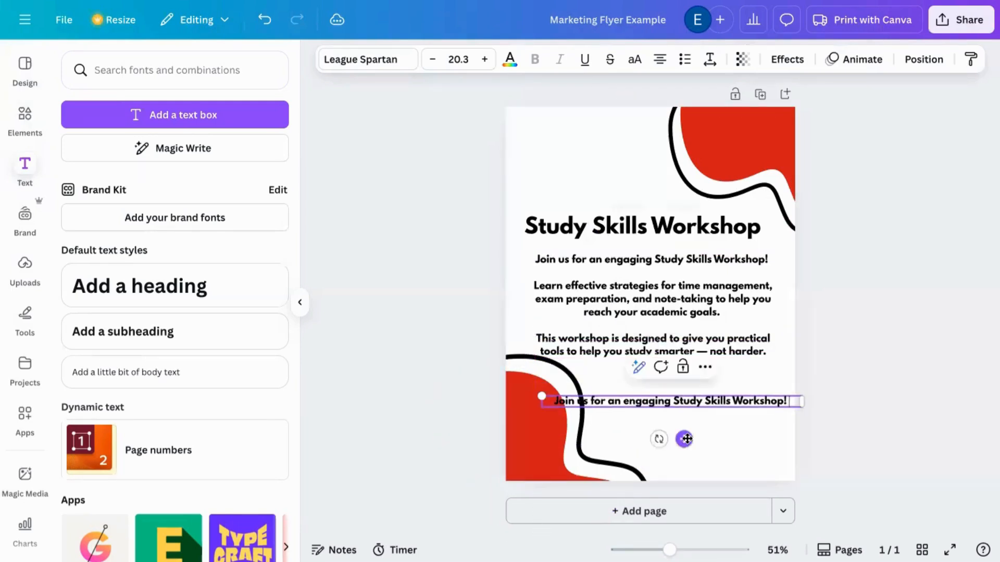
click(623, 250)
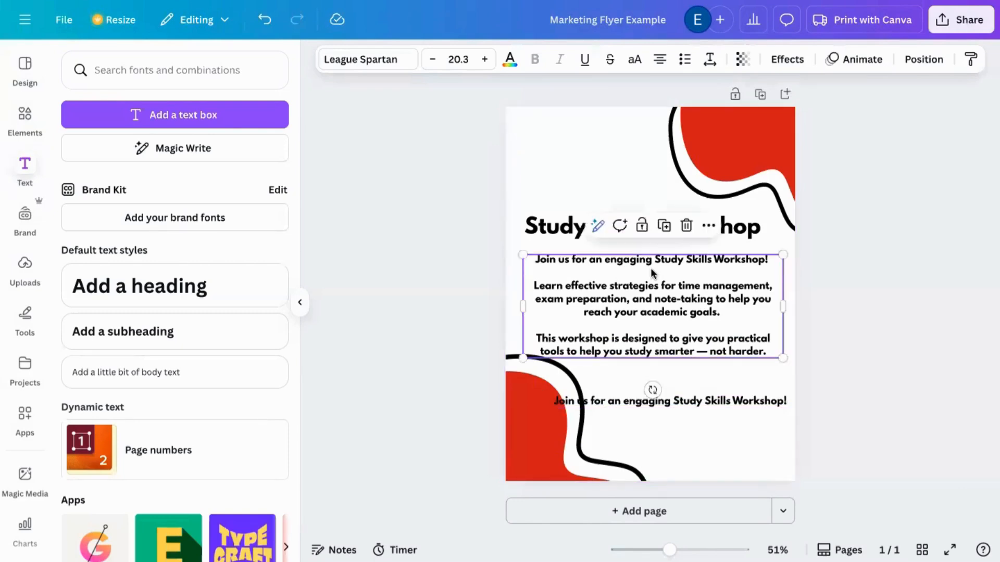
click(696, 263)
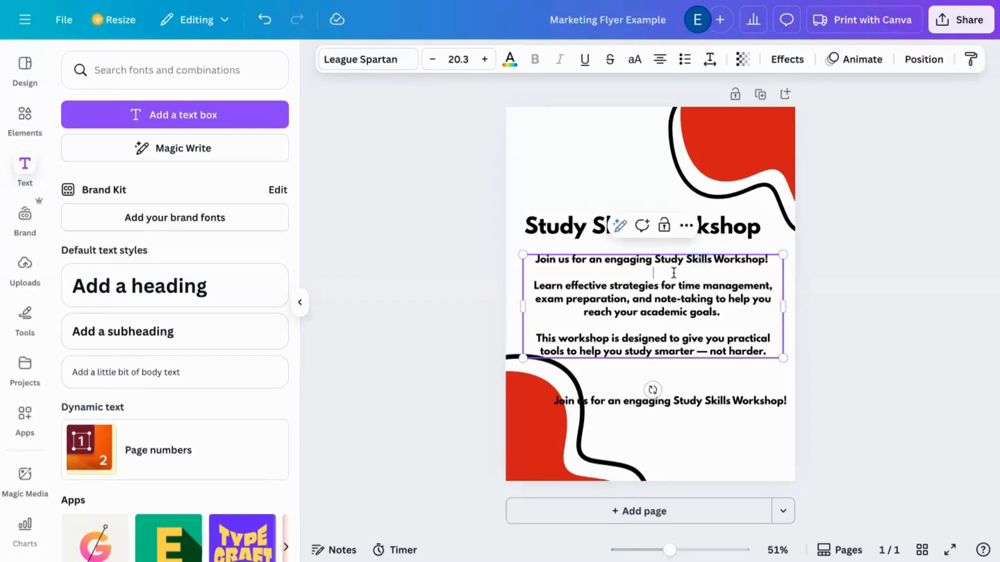
drag(568, 268, 536, 259)
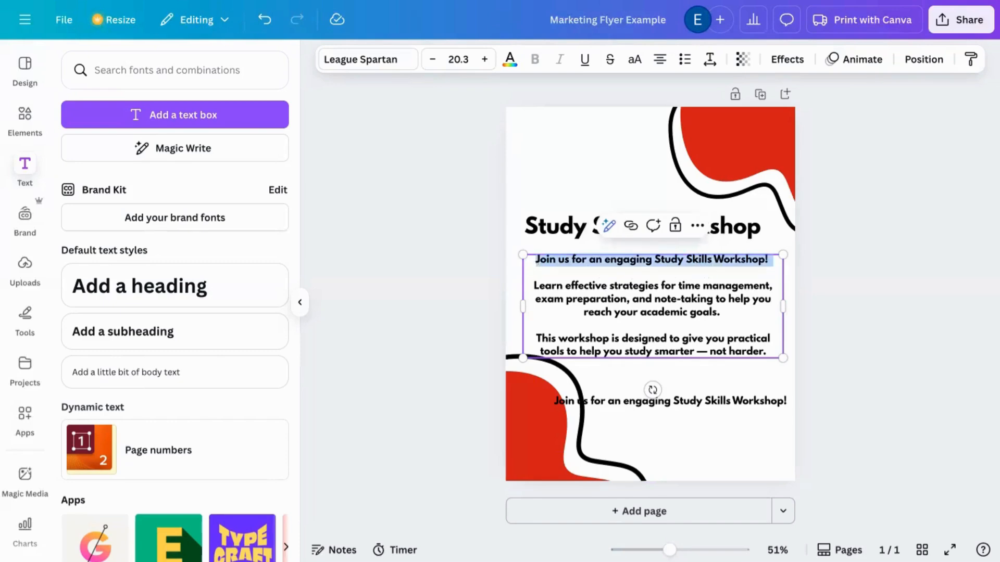
key(BackSpace)
key(Delete)
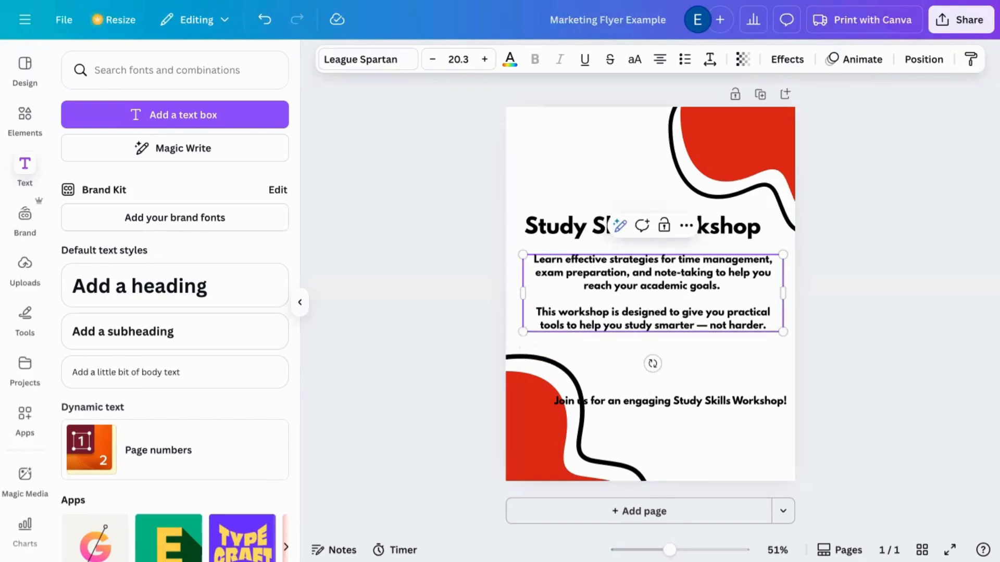
Shift the description paragraphs lower on the page and place the separate "Join us" line directly beneath the title.
drag(643, 315, 641, 334)
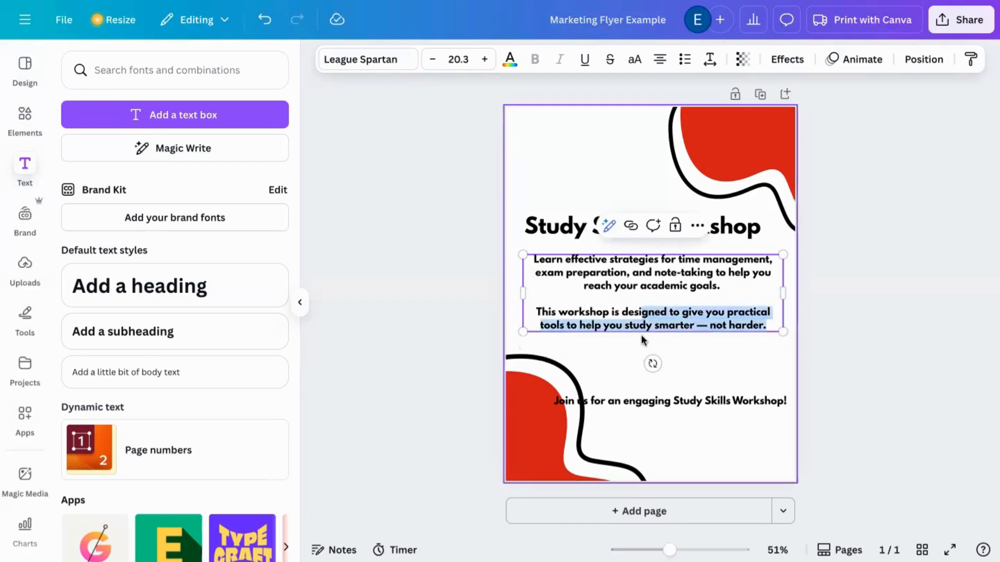
drag(739, 328, 705, 251)
click(734, 404)
click(451, 208)
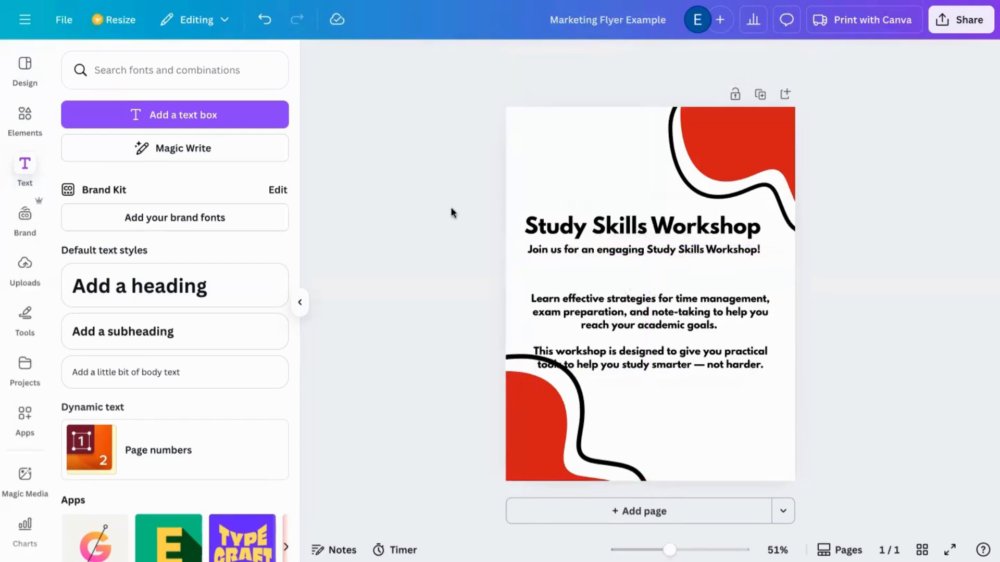
Nudge the title and the "Join us" line slightly upward, keeping the line close beneath the title.
click(673, 232)
drag(674, 232, 674, 231)
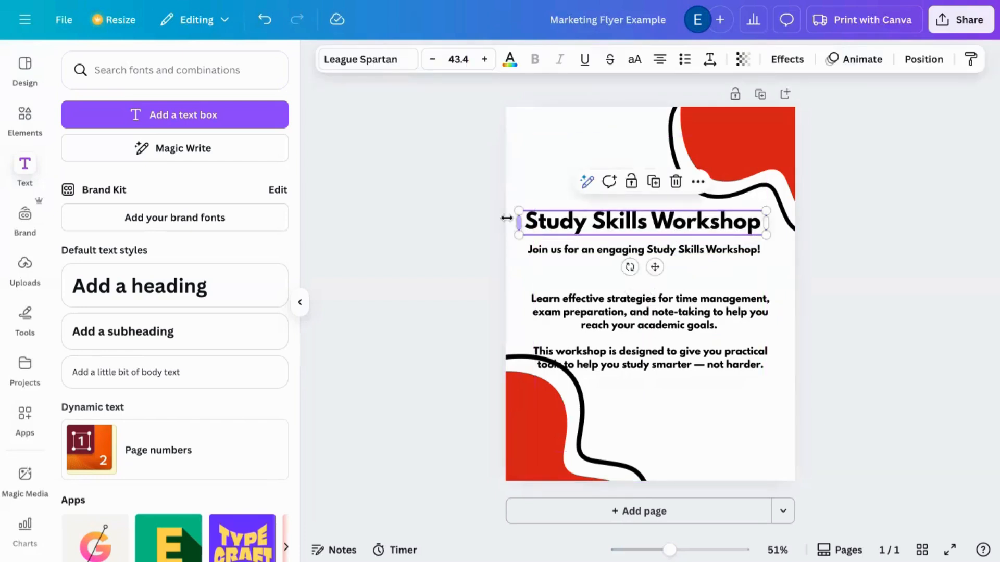
click(420, 242)
click(595, 249)
drag(595, 248, 595, 243)
Move the description up toward the "Join us" line and narrow its text box to about 60% of the page width.
click(610, 330)
drag(610, 330, 624, 316)
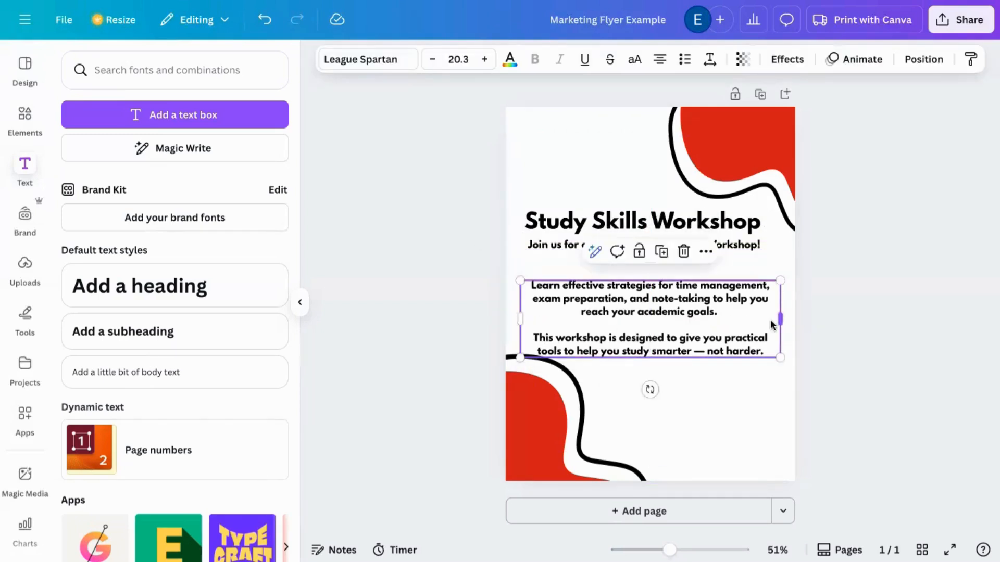
drag(779, 319, 689, 320)
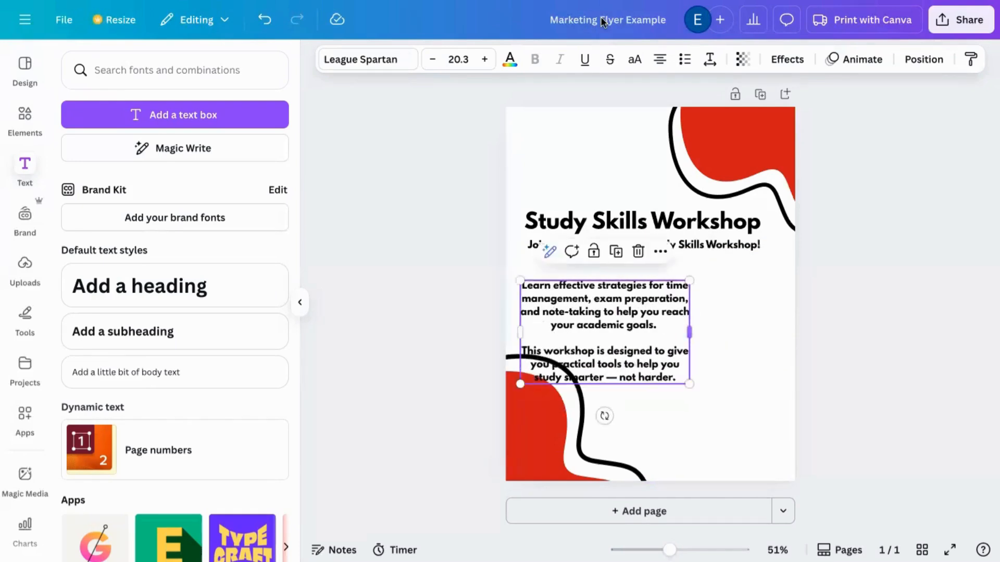
Position the description centrally beneath the "Join us" line, with centred text scaled down to a size of about 18.1.
click(660, 59)
click(436, 354)
drag(573, 344, 626, 331)
drag(743, 371, 672, 348)
click(660, 59)
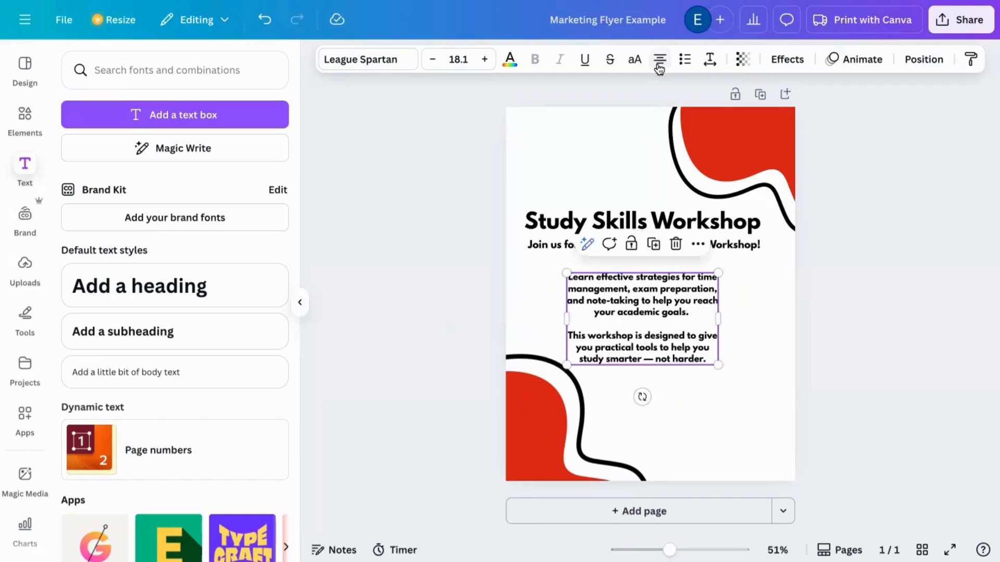
Adjust the width of the description's text box so its lines rewrap, and nudge it slightly closer to the "Join us" line.
drag(719, 315, 758, 316)
click(832, 344)
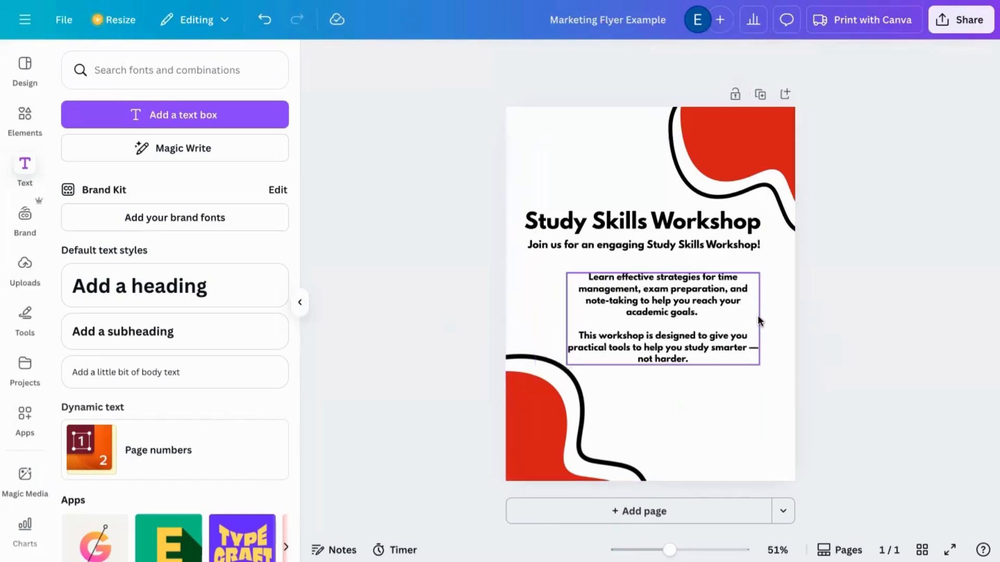
click(758, 317)
drag(759, 318, 702, 317)
click(823, 342)
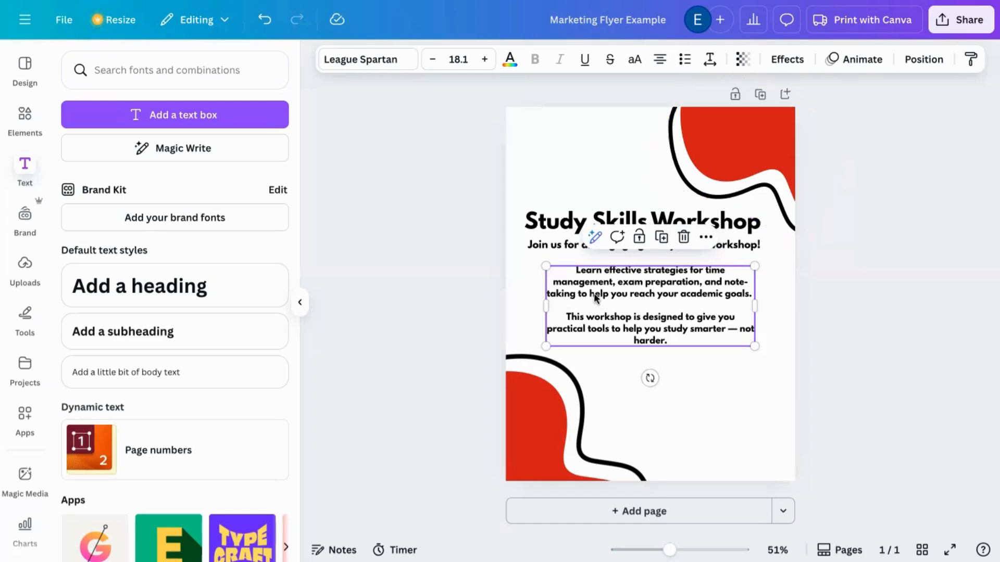
mouse_move(598, 300)
mouse_down()
mouse_move(588, 290)
mouse_move(594, 297)
mouse_up()
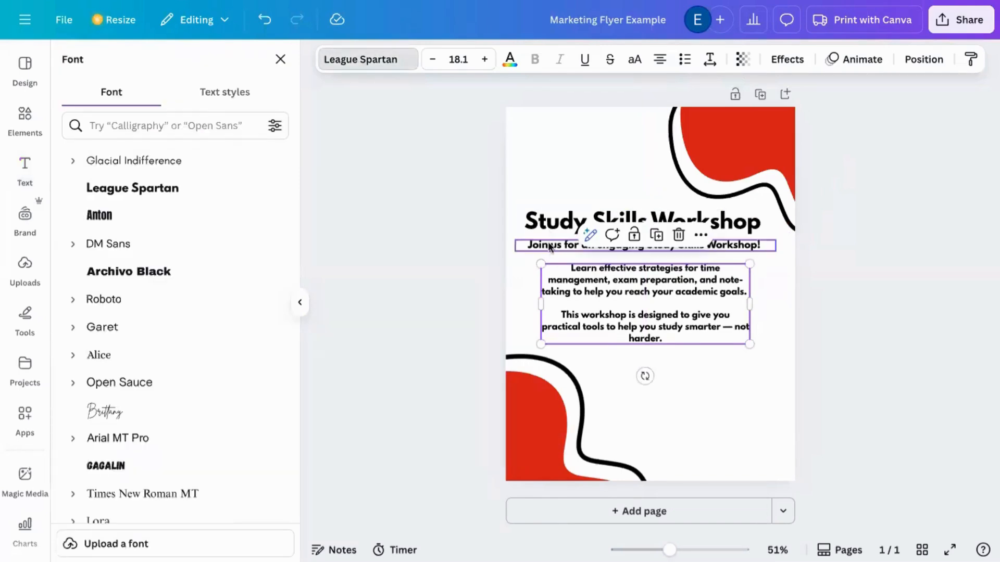
Set the description's font to Glacial Indifference.
scroll(211, 259, up, 5)
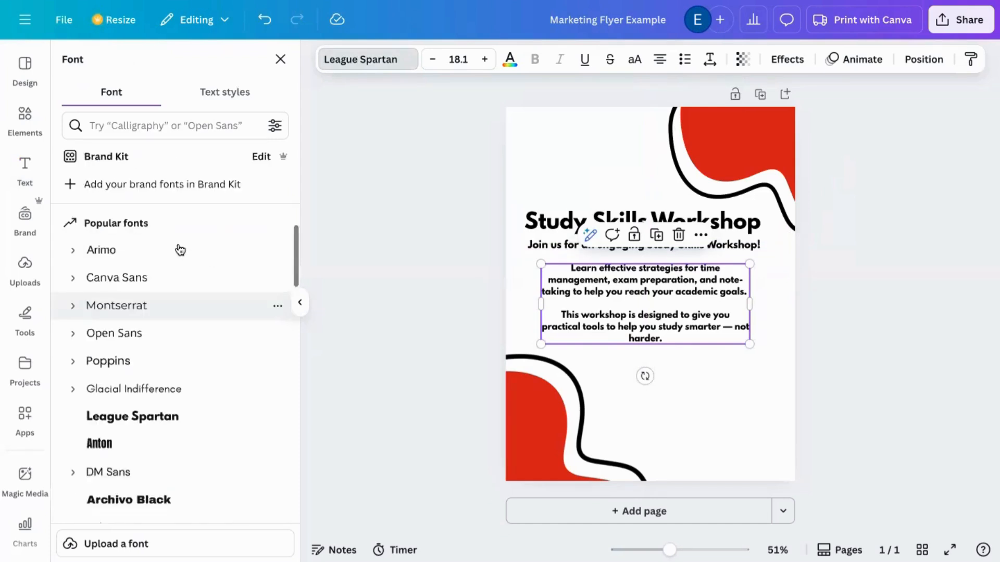
scroll(97, 368, down, 2)
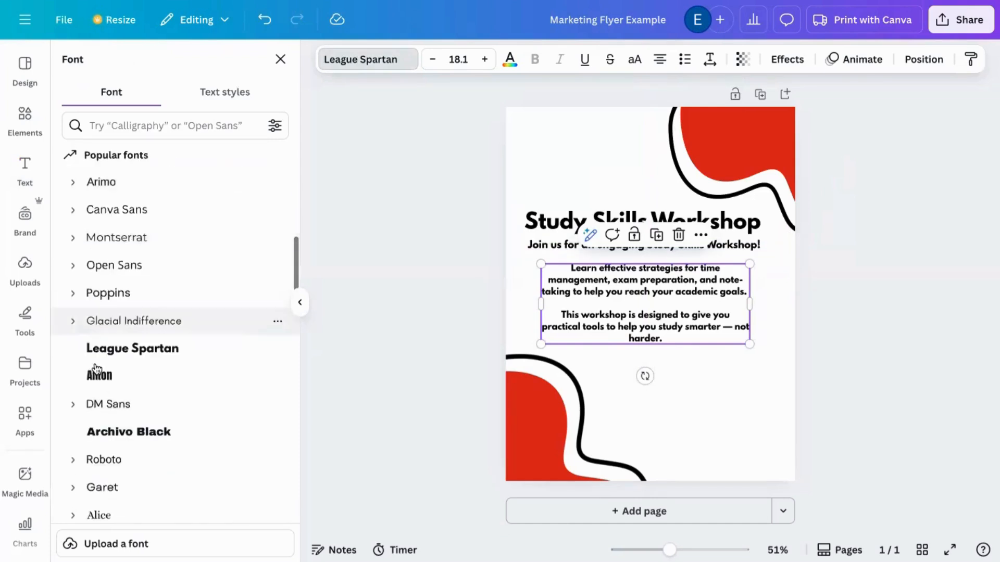
click(106, 302)
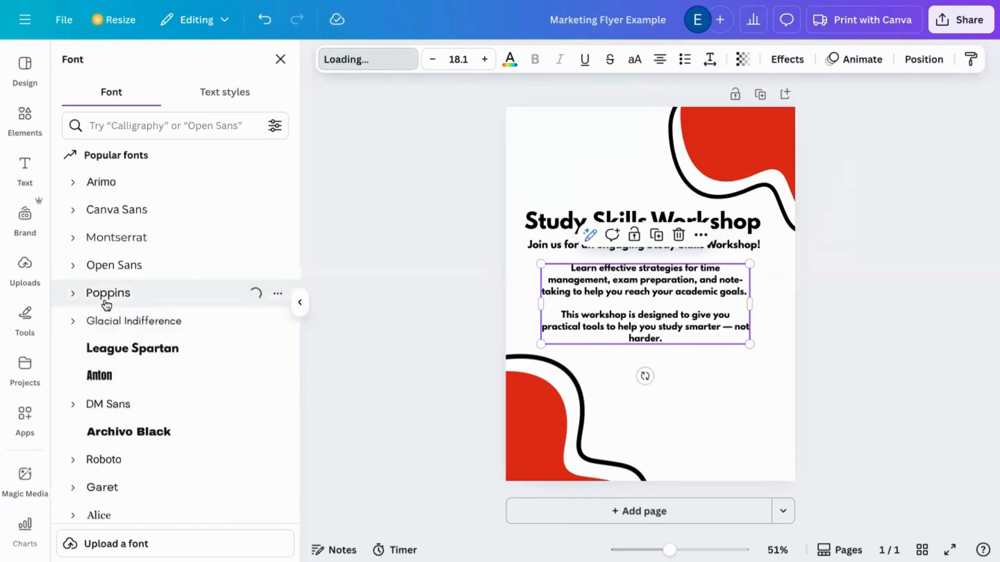
click(126, 322)
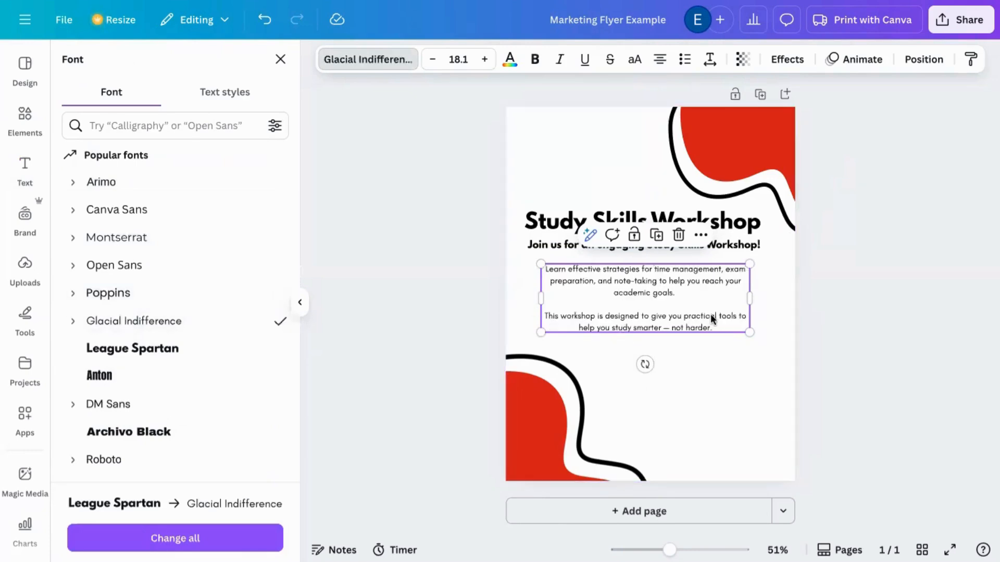
Narrow the description's text box to about 60% of the page width and place it near the page's left edge.
drag(751, 299, 792, 302)
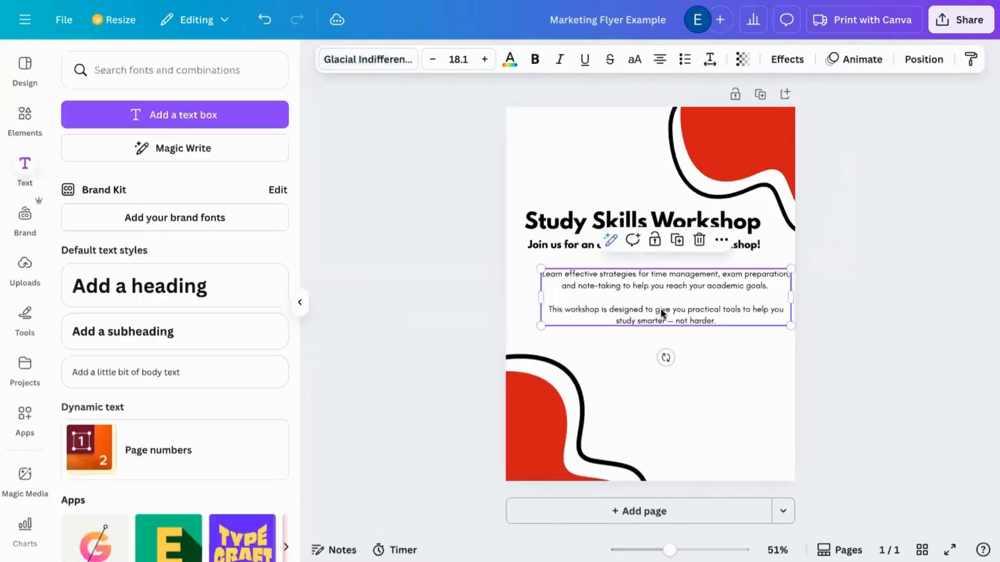
drag(655, 307, 648, 314)
drag(776, 299, 696, 308)
drag(604, 330, 594, 329)
click(532, 208)
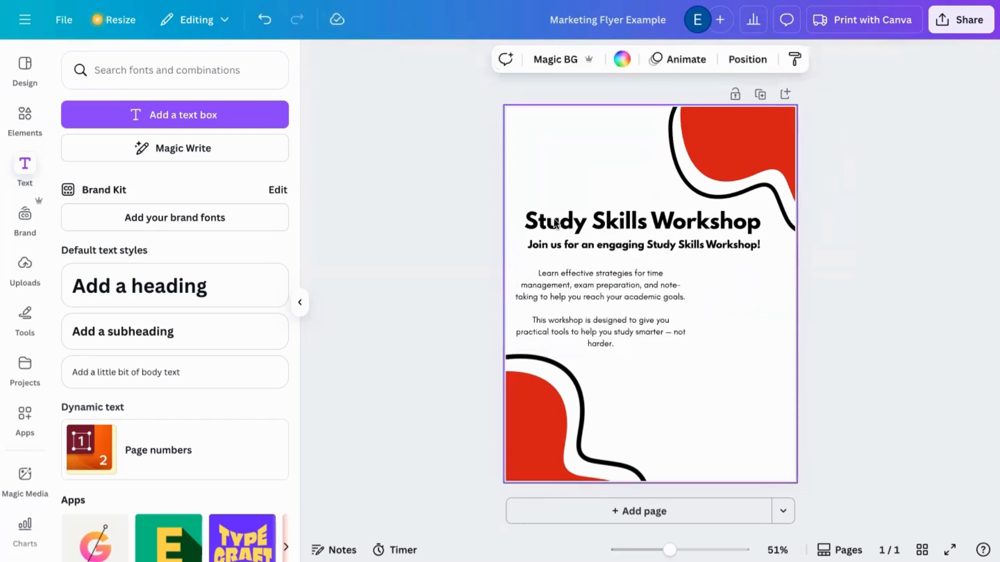
Break the title into the two lines "Study Skills" and "Workshop", move it to the page's upper left and scale it to 48.4.
double_click(649, 220)
key(Return)
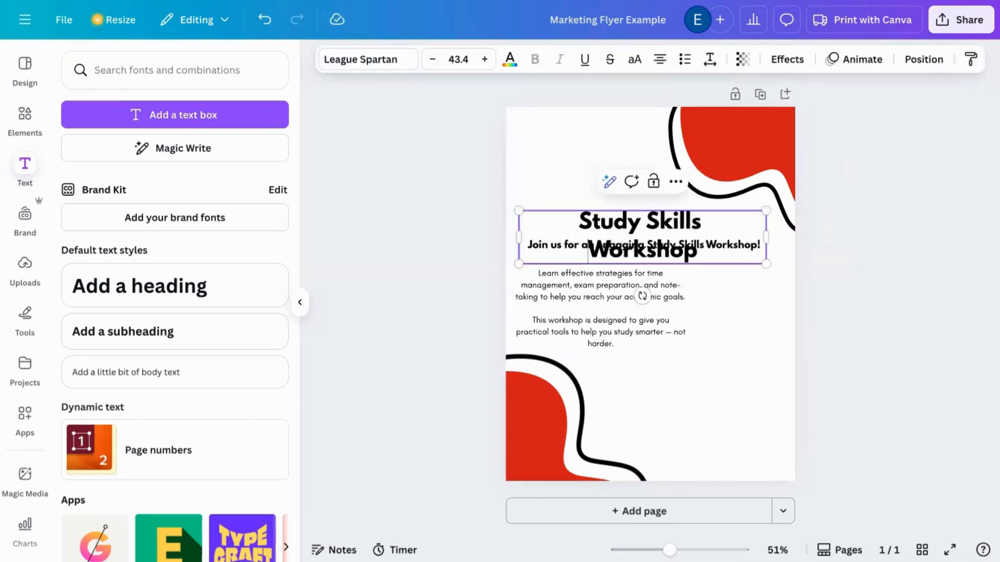
drag(750, 234, 704, 237)
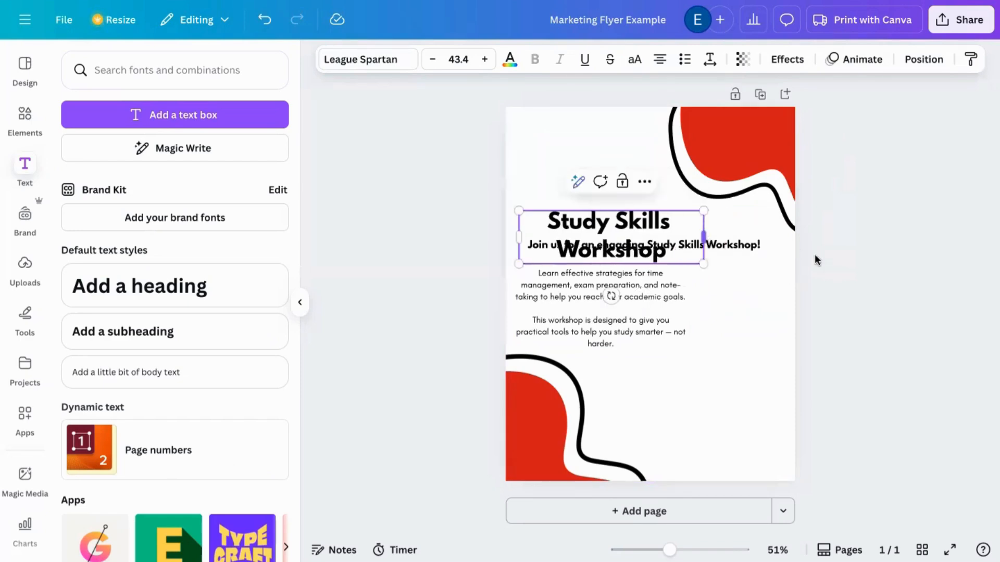
drag(645, 255, 625, 186)
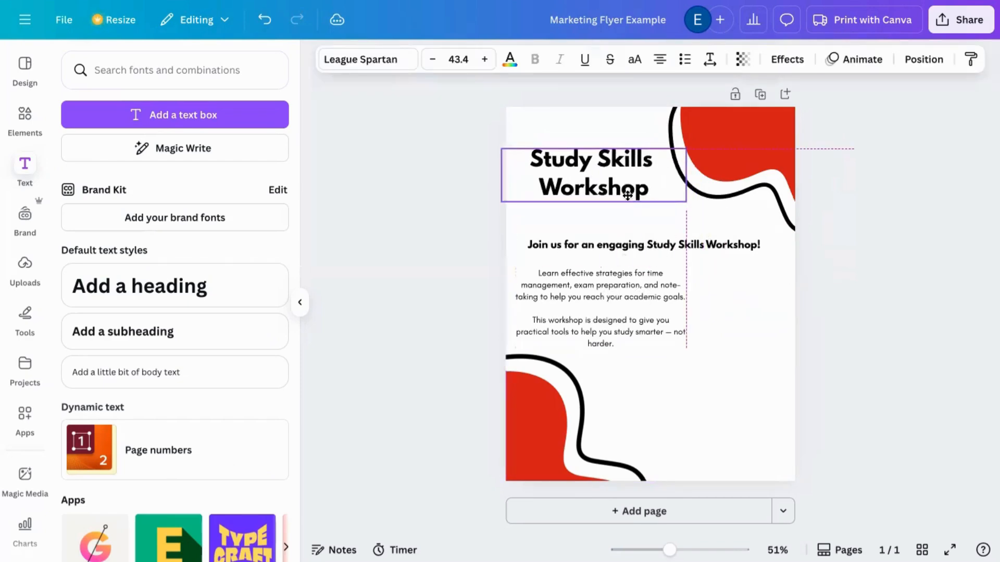
drag(687, 200, 708, 207)
drag(645, 188, 632, 195)
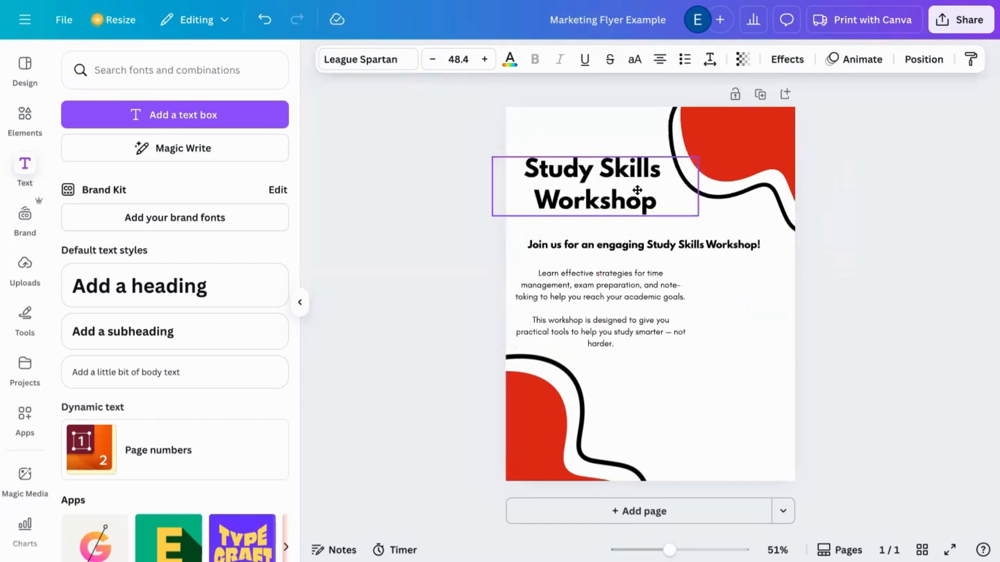
Left-align the title with the description's left edge and bring the "Join us" line up close beneath it.
click(703, 248)
drag(700, 247, 695, 227)
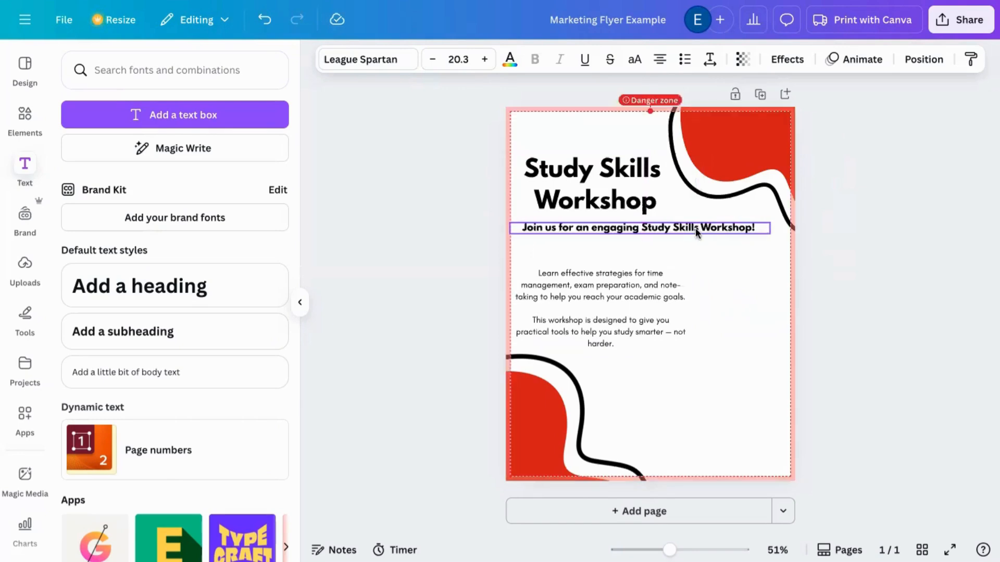
click(580, 170)
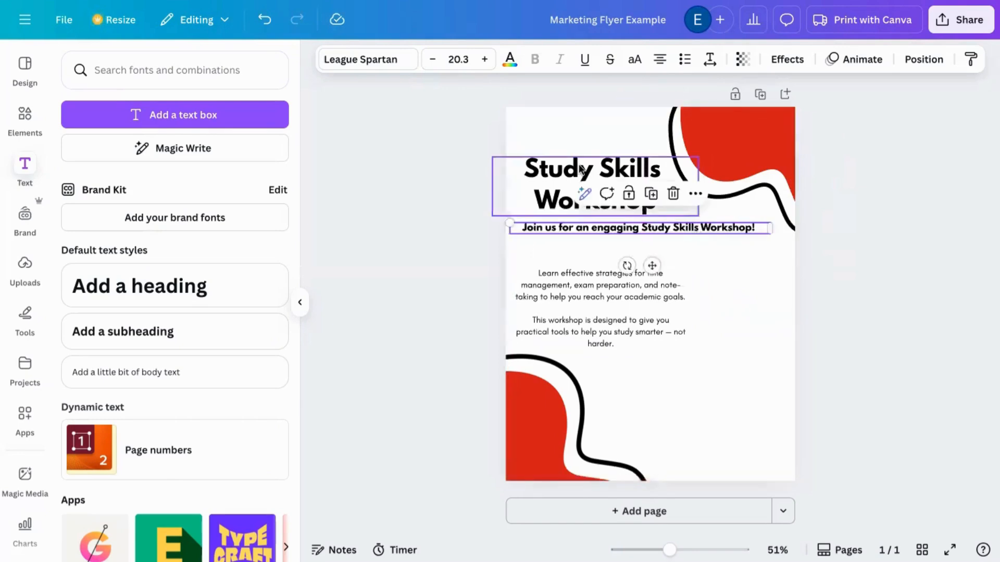
click(660, 59)
drag(580, 192, 603, 184)
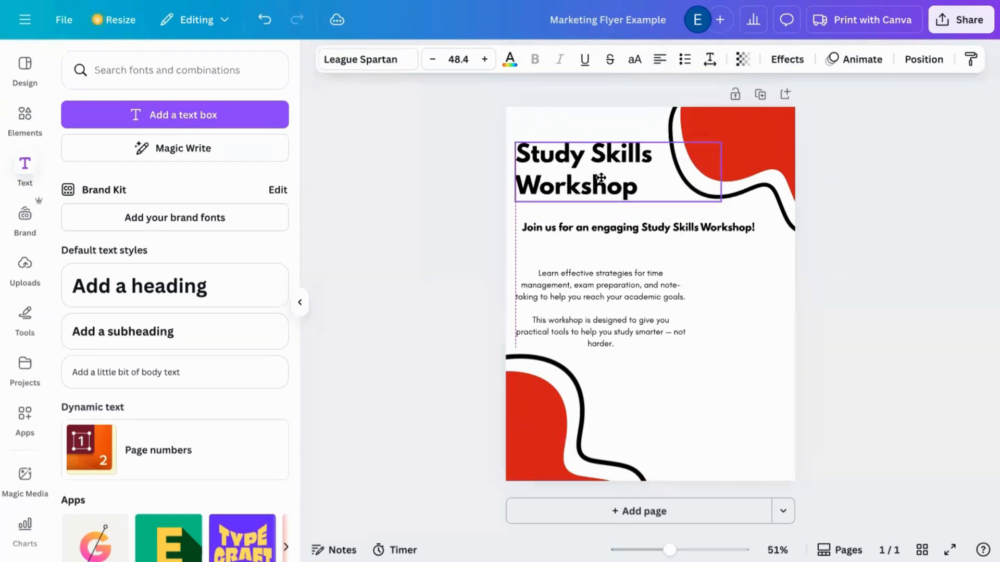
click(642, 229)
drag(642, 229, 639, 221)
click(366, 185)
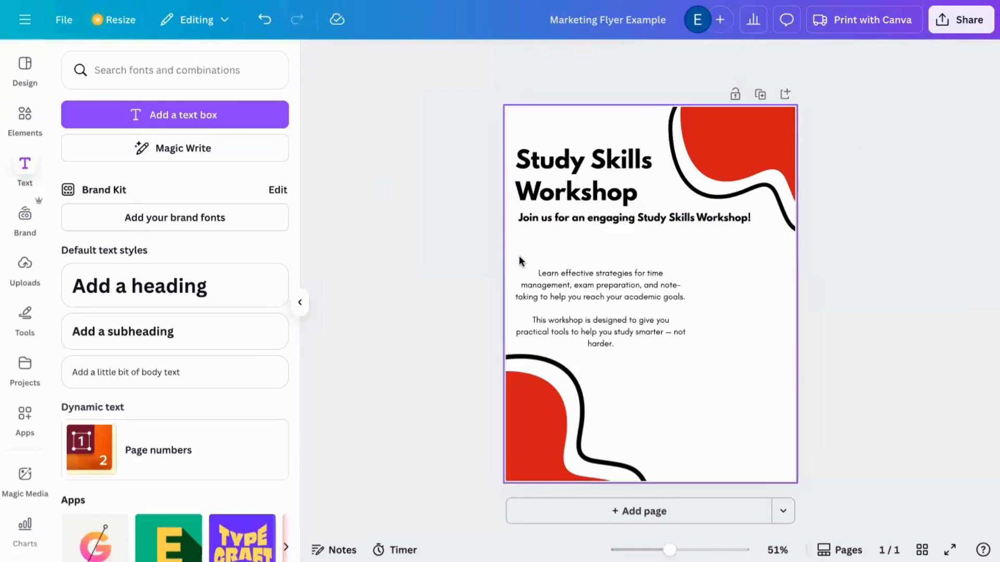
Nudge the title slightly upward and move the description up closer to the "Join us" line.
click(569, 189)
drag(569, 188, 569, 183)
click(601, 301)
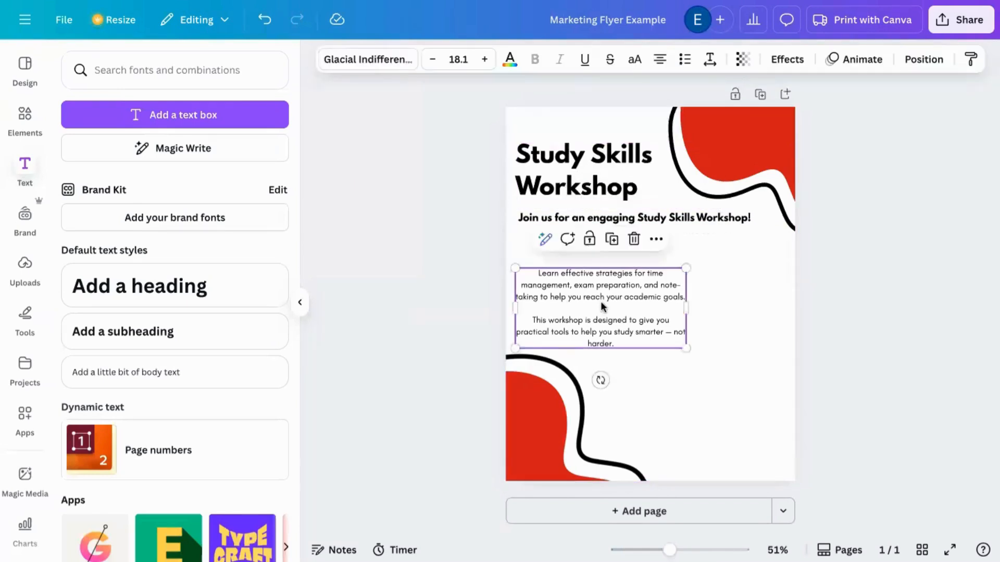
drag(601, 301, 601, 280)
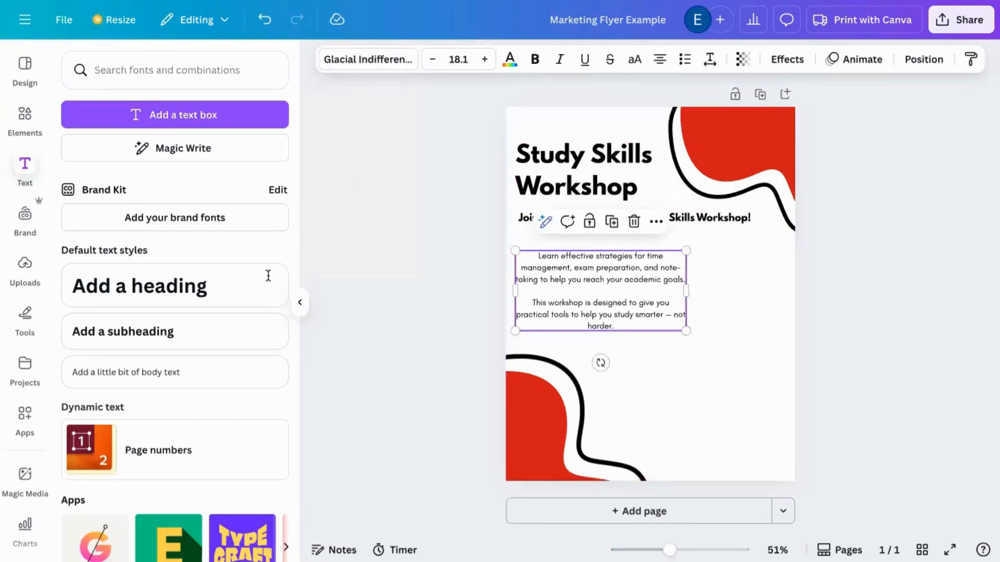
Copy the date, time, location and registration lines from the "Marketing Flyer Information" Google Docs document and paste them onto the flyer.
key(alt+Tab)
click(277, 294)
drag(276, 294, 569, 383)
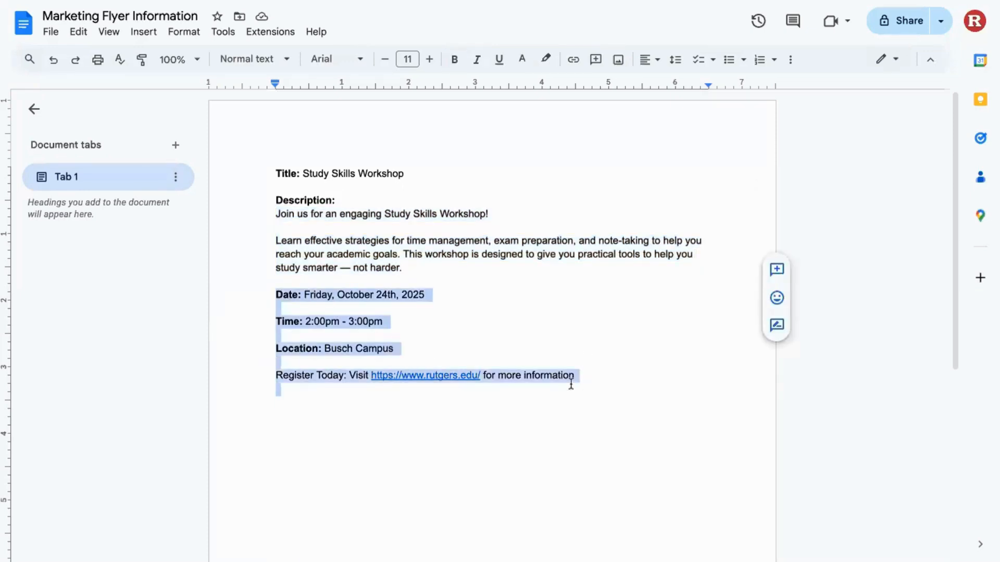
right_click(338, 350)
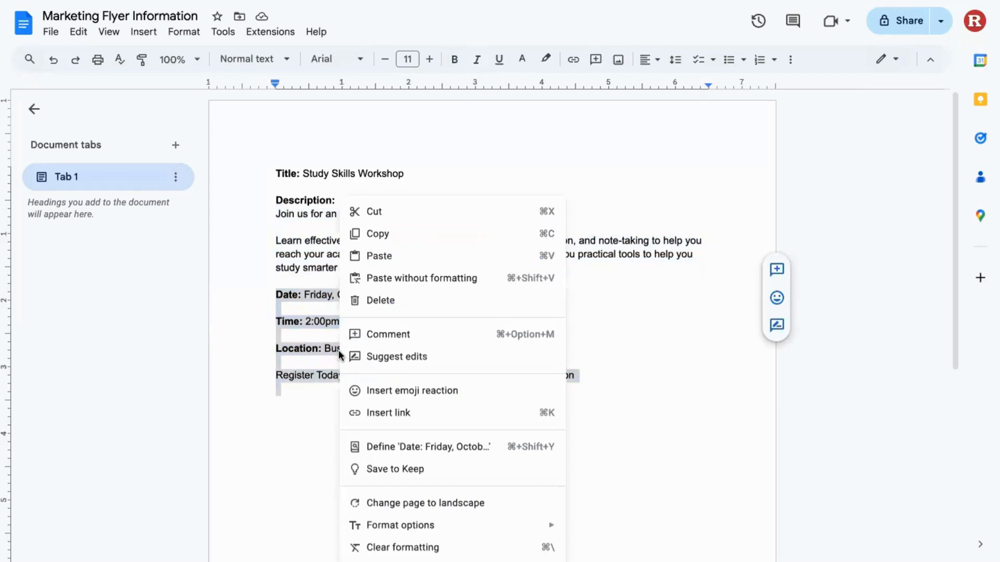
click(373, 232)
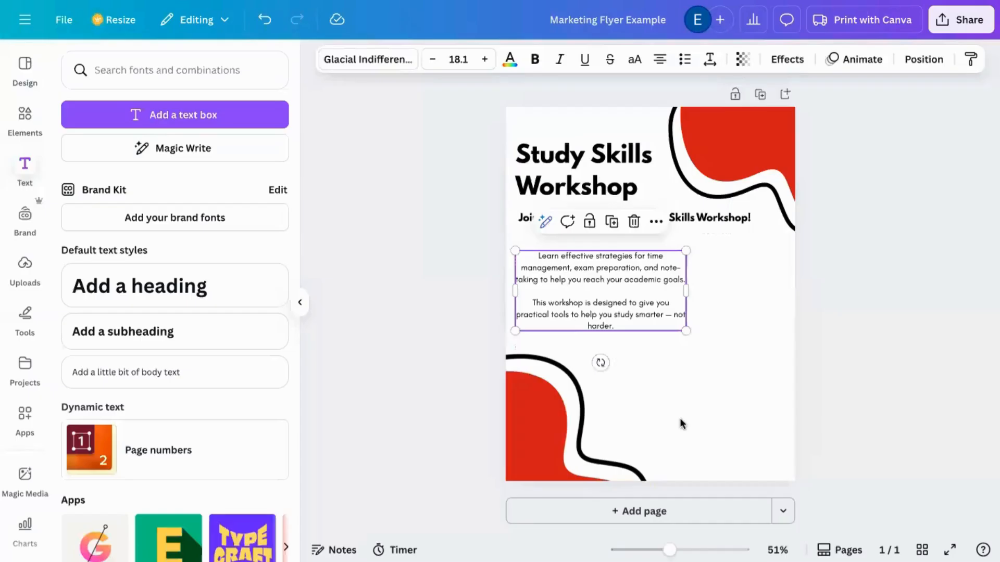
right_click(680, 421)
click(716, 394)
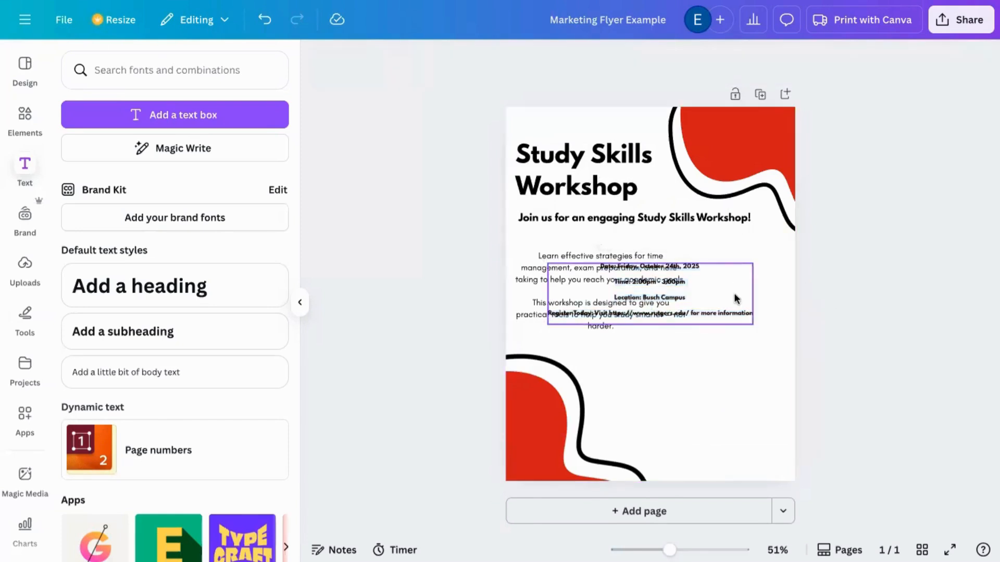
Move the event details to the page's lower right, narrow their text box to about 4.1 wide, and scale the text to 14.5.
drag(734, 293, 749, 371)
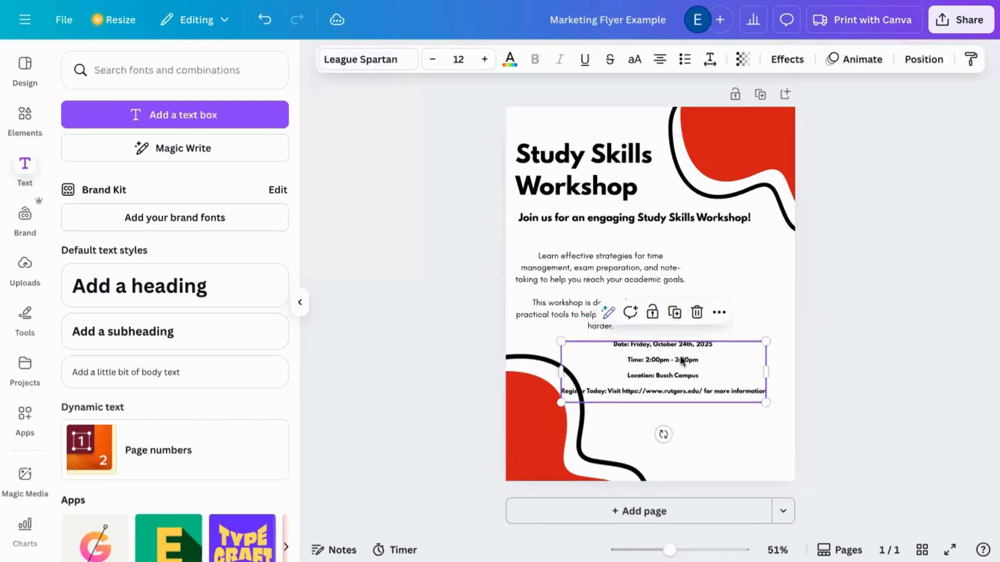
double_click(663, 357)
drag(560, 374, 627, 382)
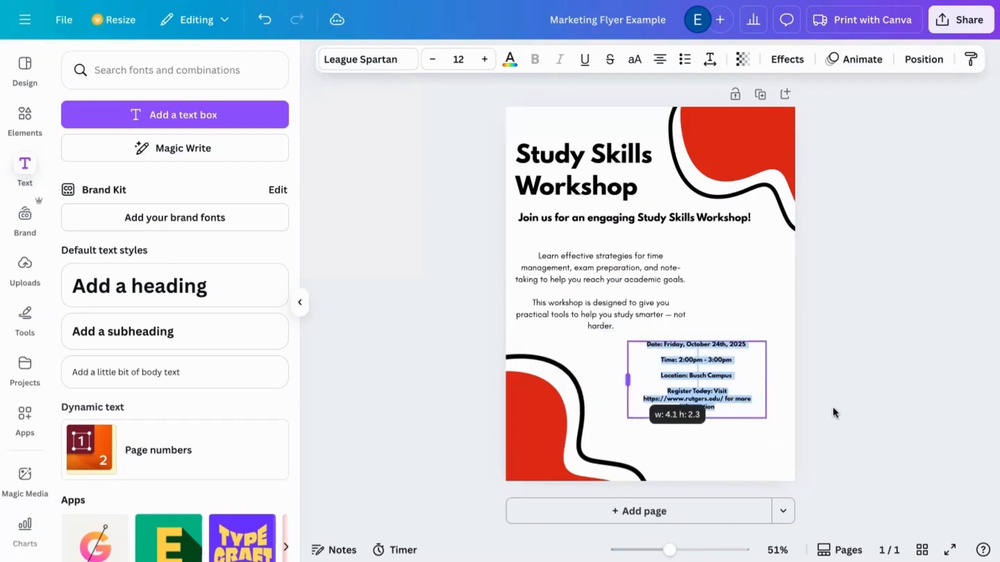
click(750, 411)
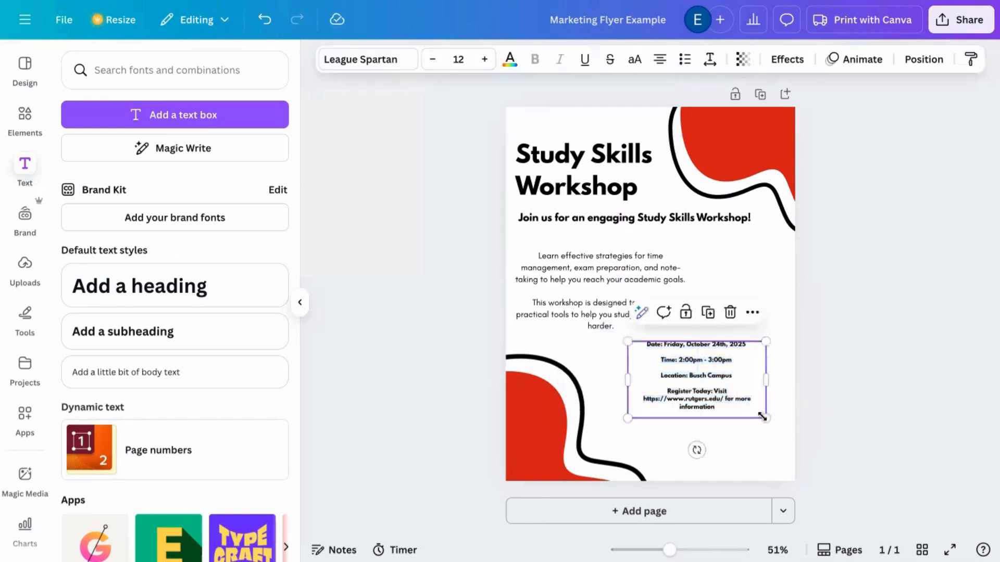
drag(765, 417, 787, 450)
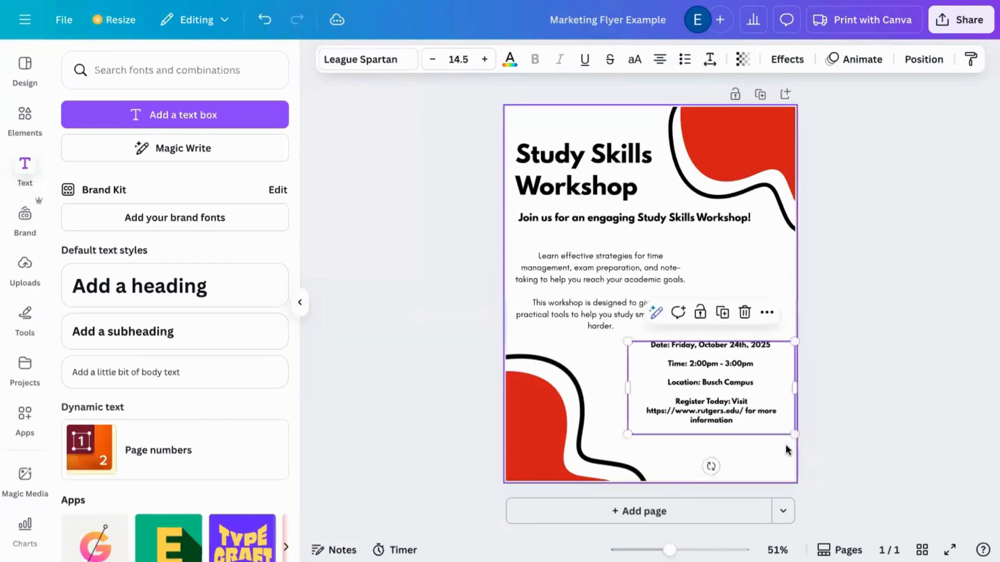
Clear the previous "corner graphic" search from the elements library.
click(25, 115)
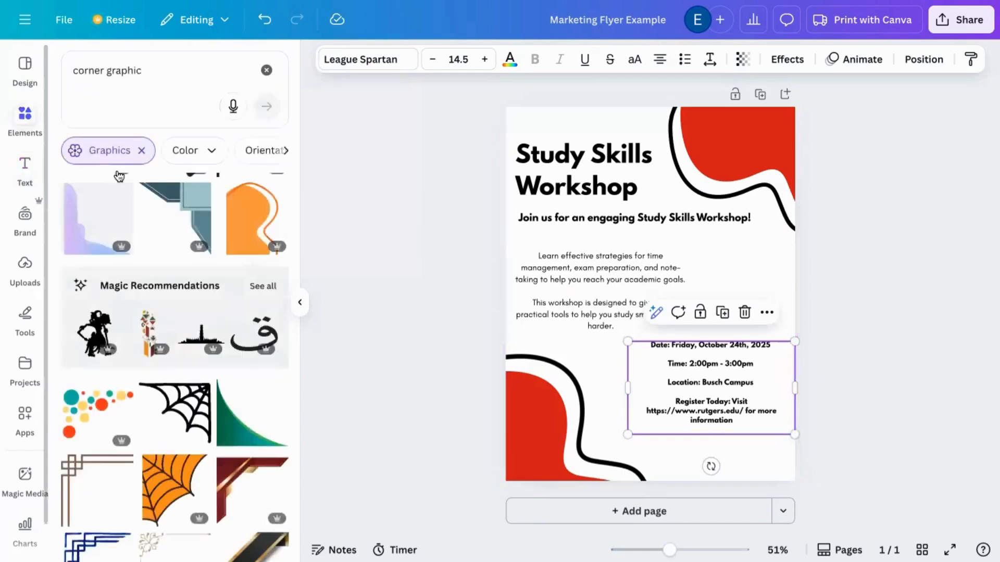
click(267, 70)
text(sha)
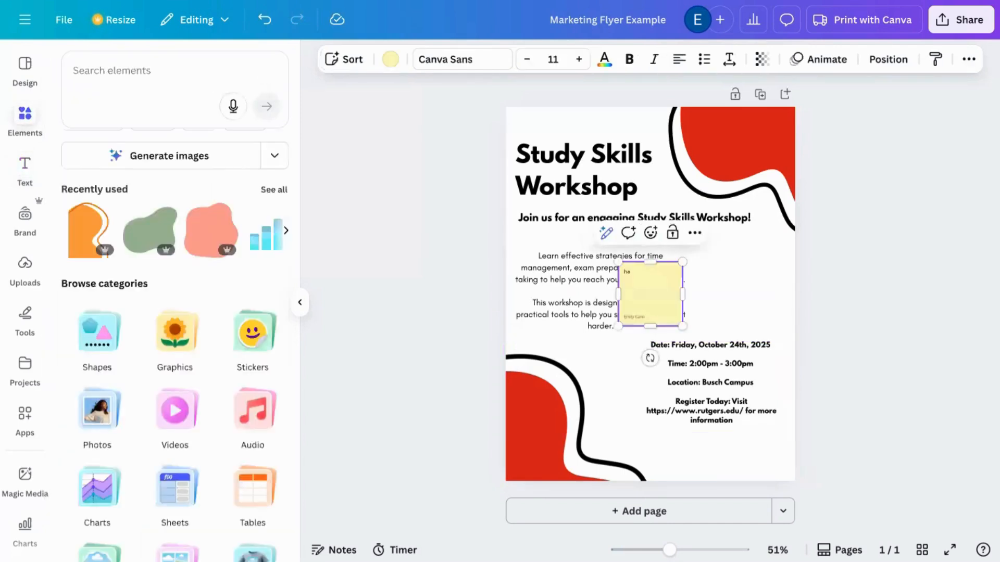
click(583, 377)
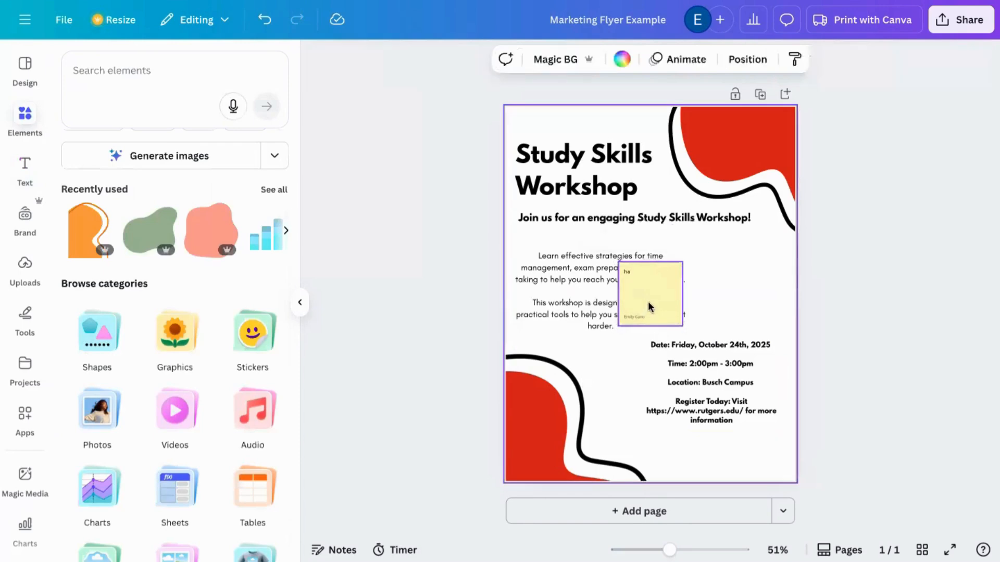
click(648, 301)
key(BackSpace)
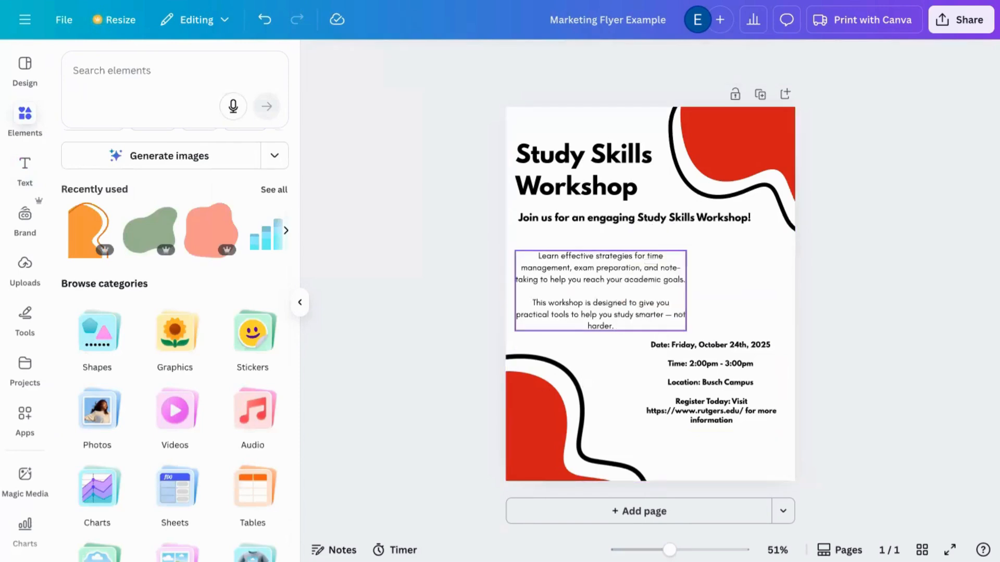
Add a red rounded rectangle behind the event details, sized to cover them and extend past the page's right edge.
click(95, 336)
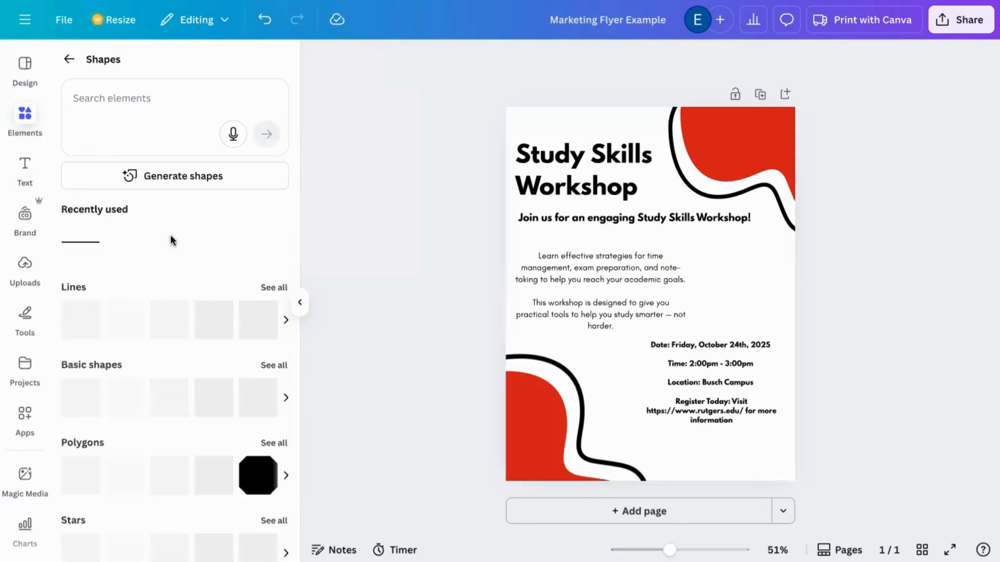
scroll(156, 416, down, 2)
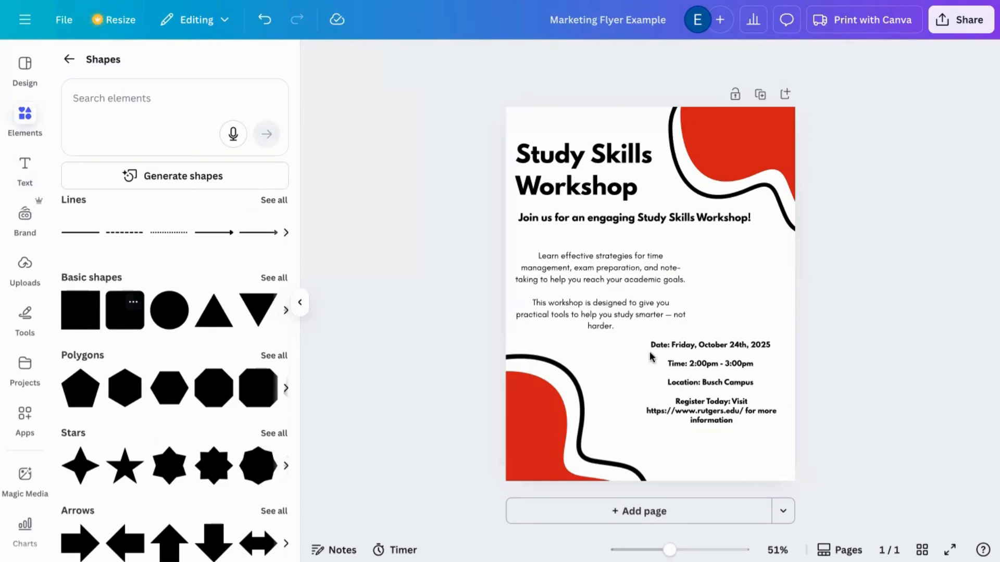
drag(675, 319, 708, 438)
drag(710, 375, 809, 375)
drag(715, 417, 717, 434)
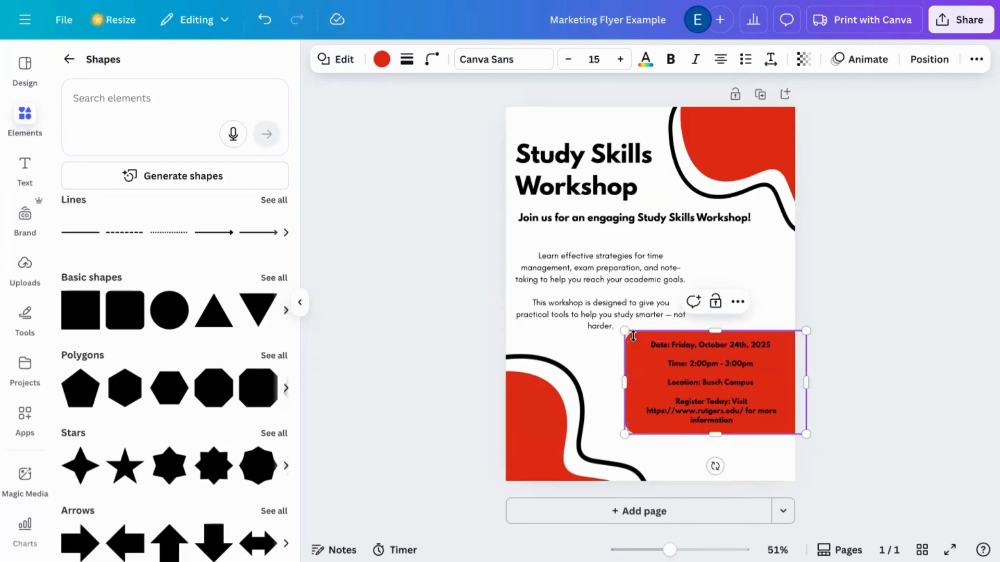
click(729, 404)
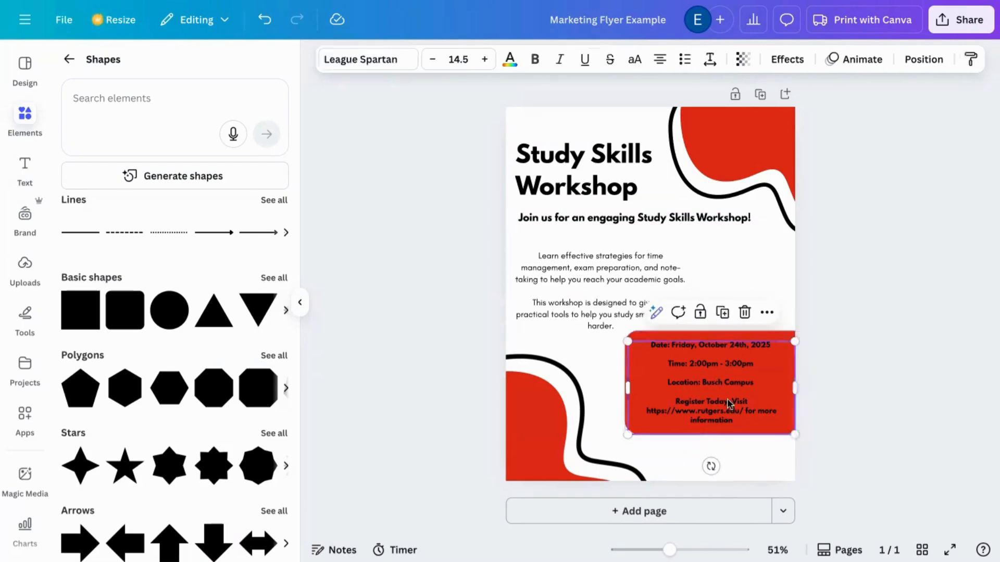
click(728, 404)
click(741, 404)
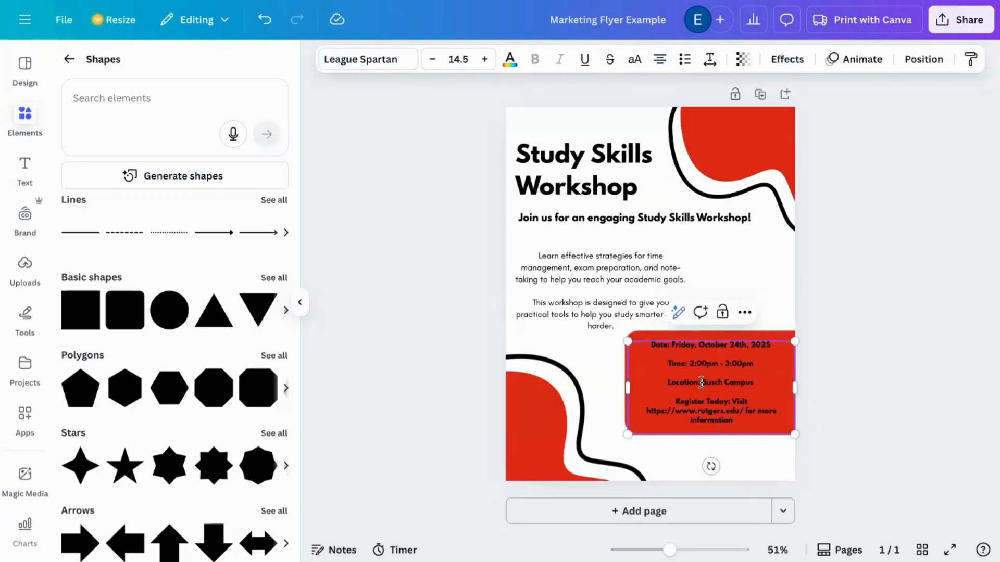
click(832, 384)
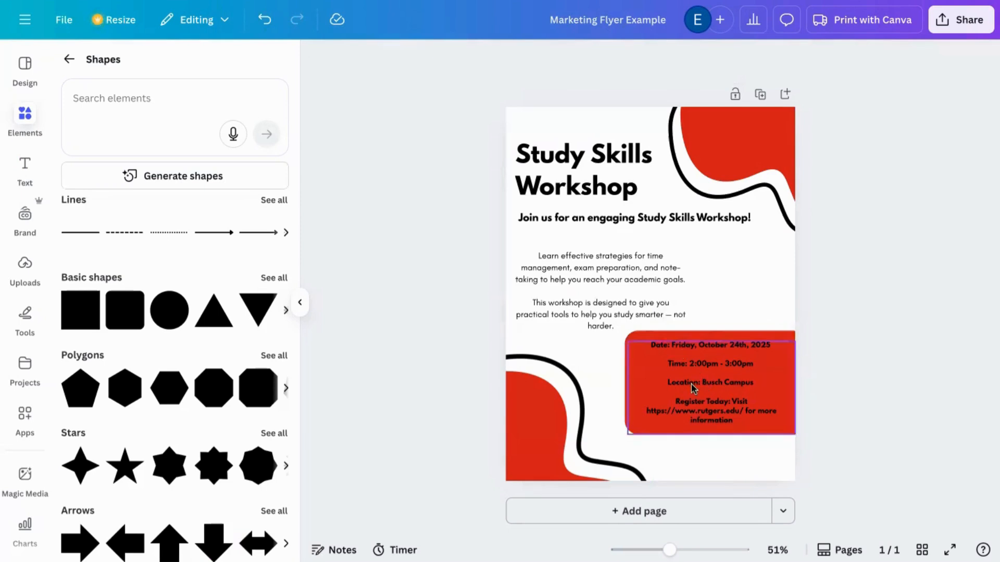
click(720, 398)
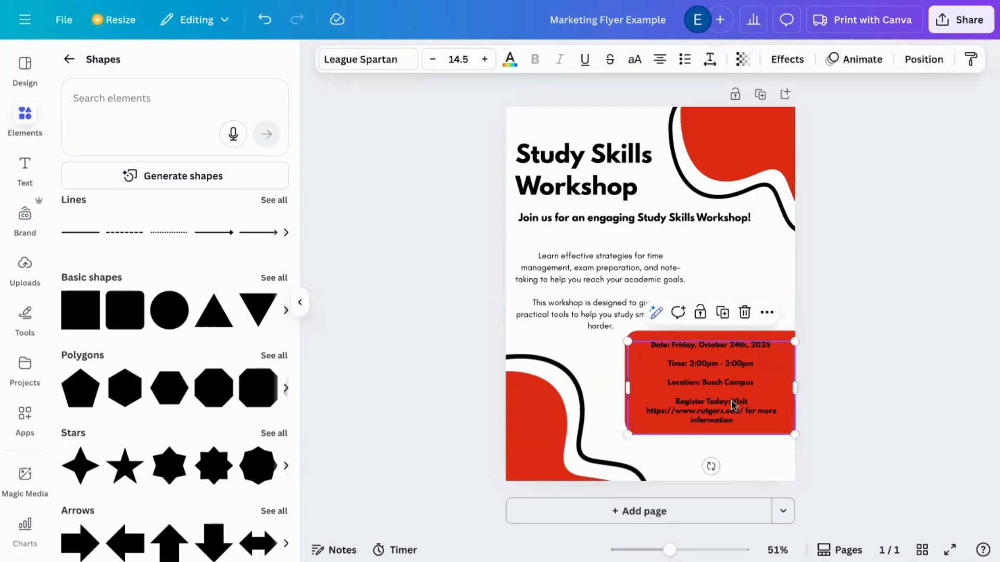
key(shift+Return)
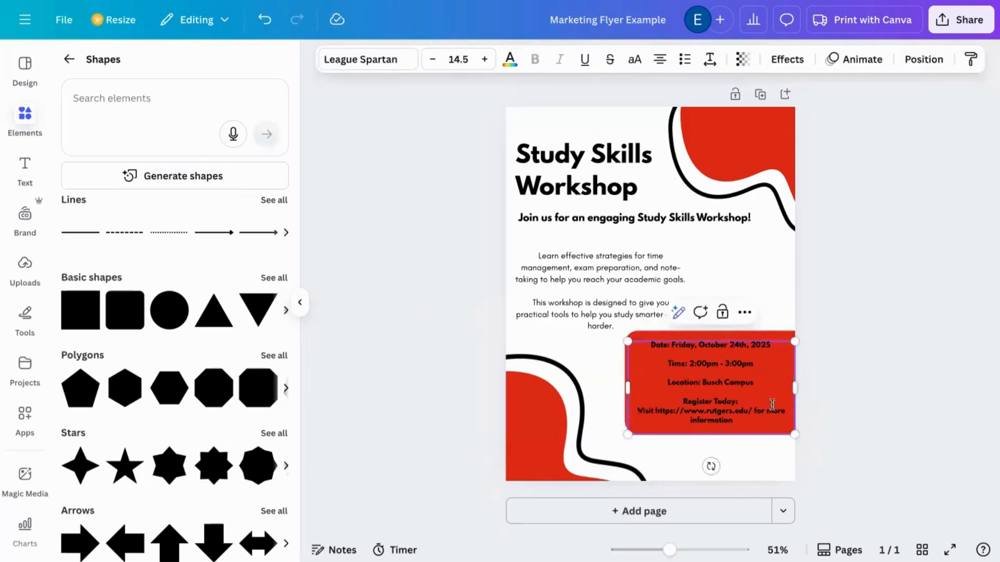
click(856, 429)
Widen the workshop description text box to the right so its two paragraphs wrap onto fewer lines.
click(655, 292)
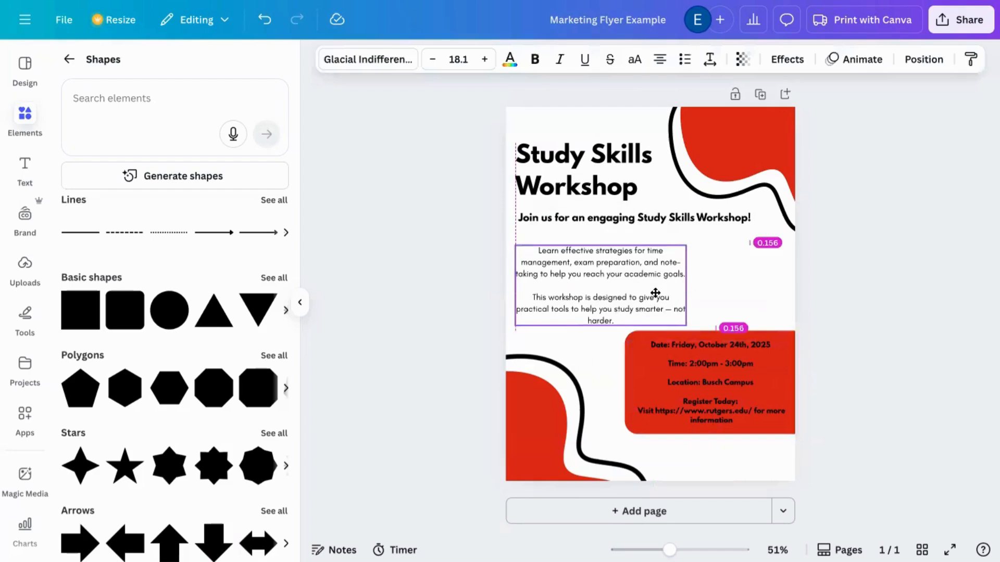
drag(687, 285, 716, 289)
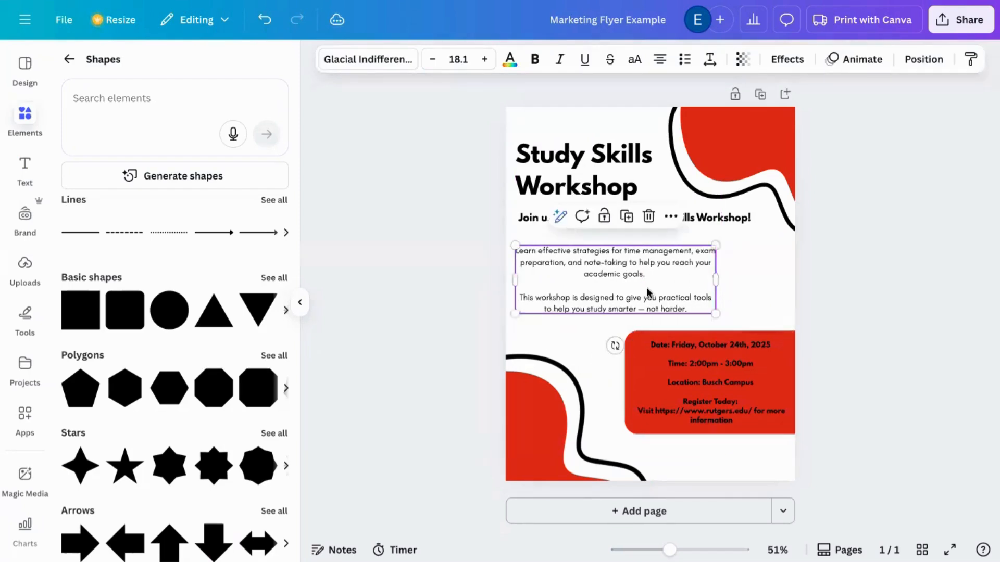
click(892, 371)
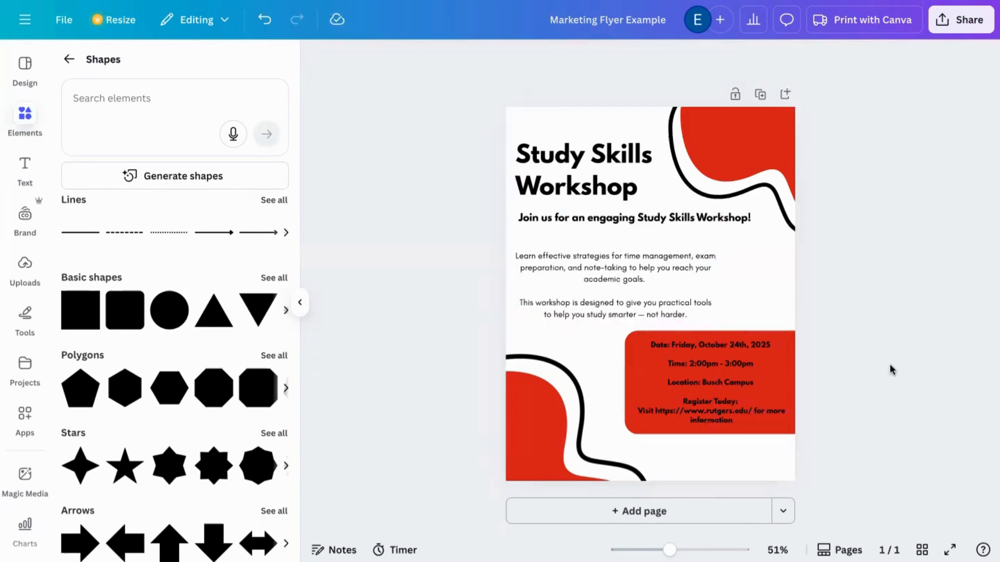
drag(89, 188, 319, 157)
click(366, 248)
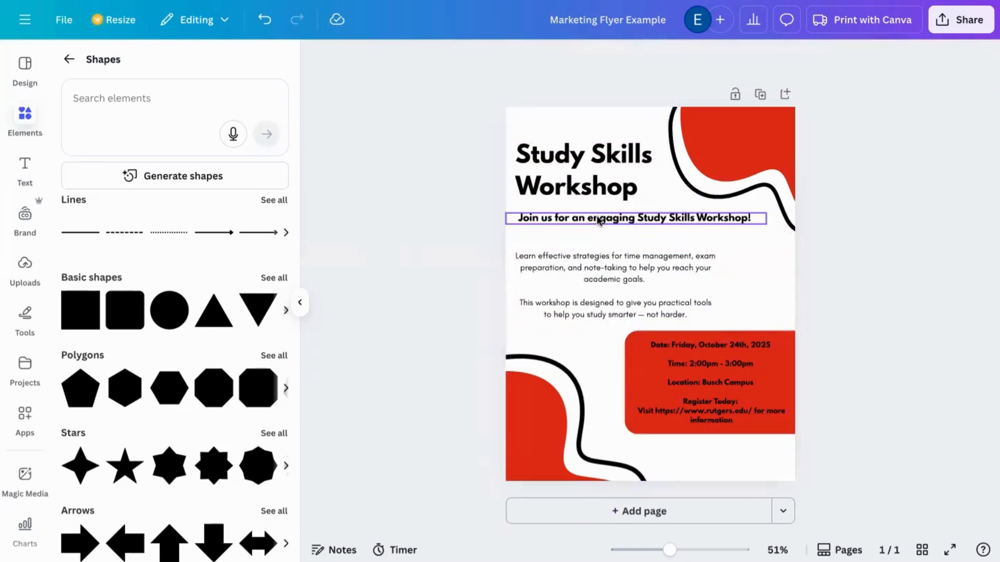
Change the color of all the event details text on the red rectangle to white.
click(676, 359)
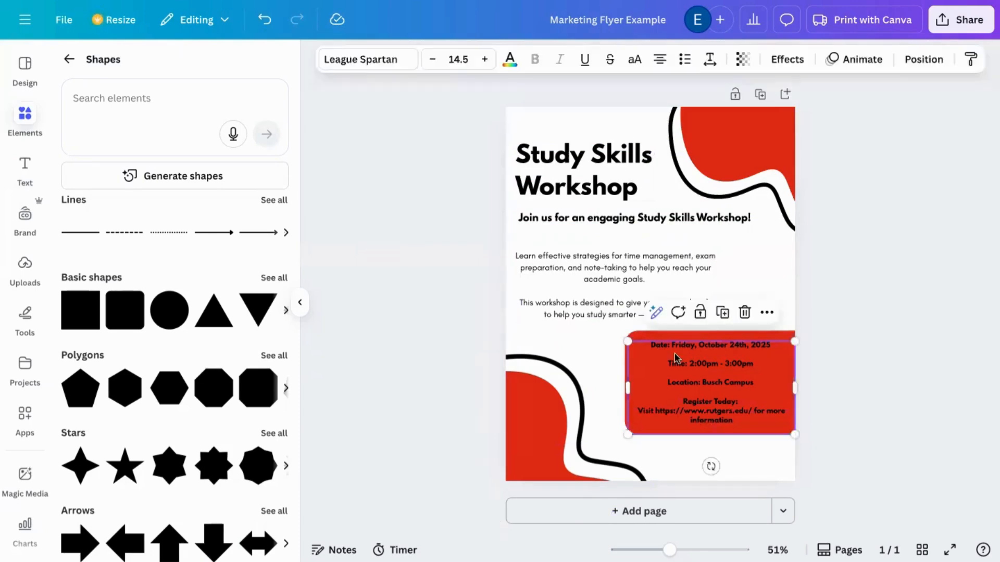
drag(644, 347, 778, 425)
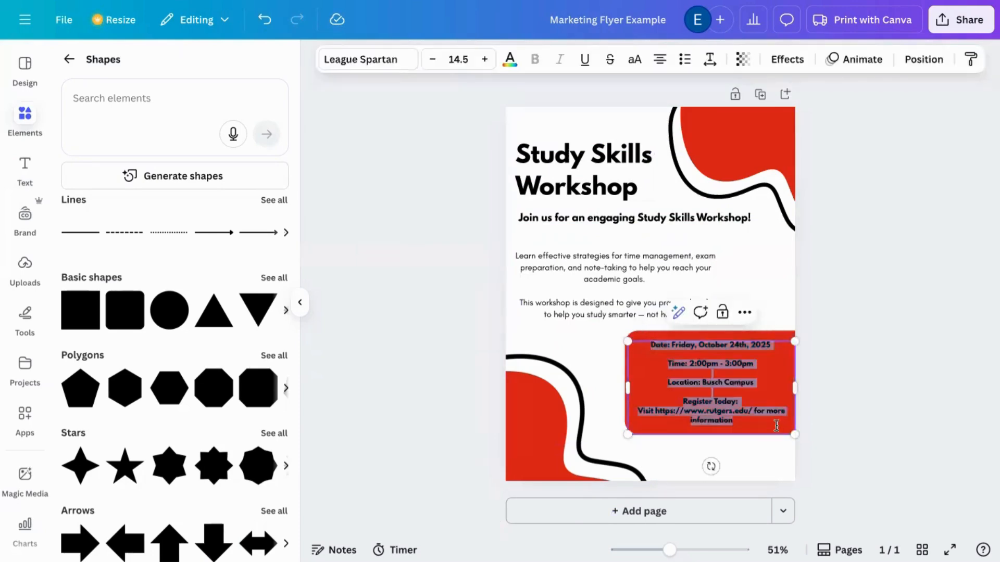
click(513, 57)
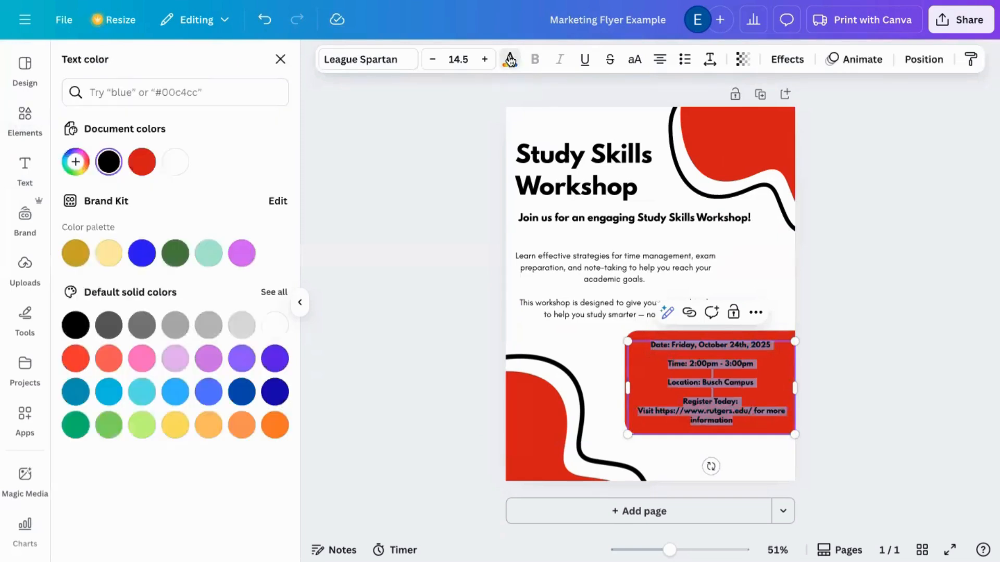
click(178, 163)
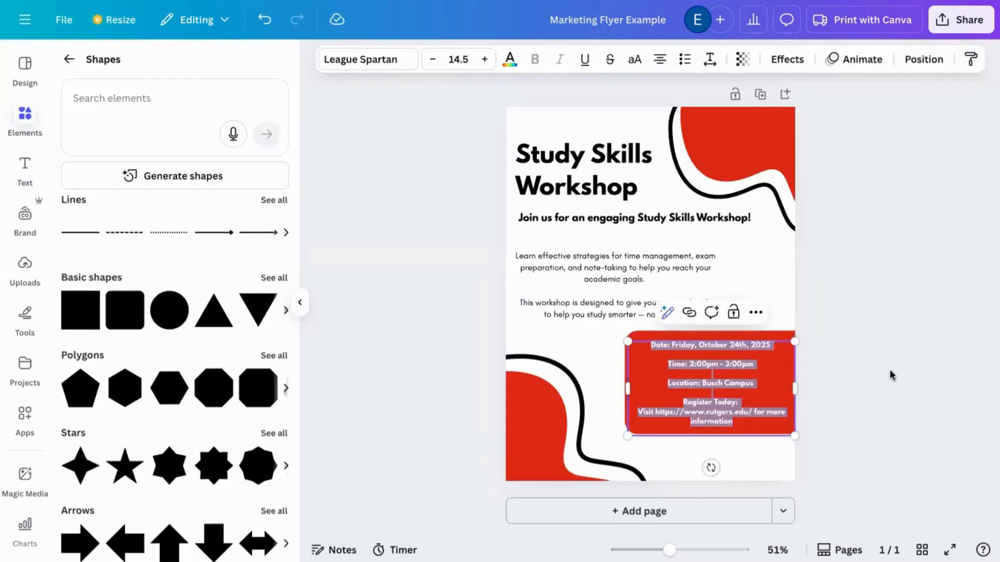
click(889, 370)
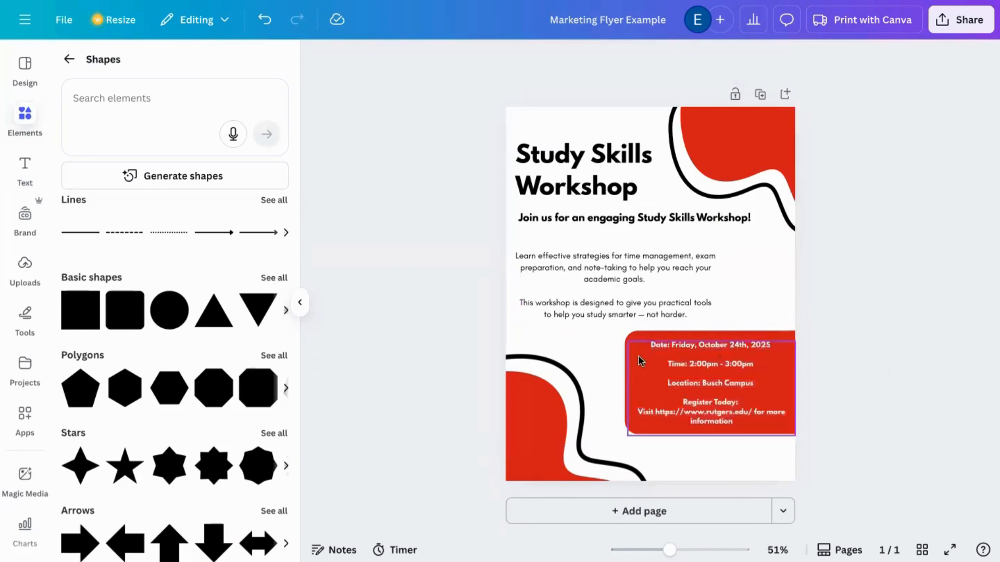
click(633, 334)
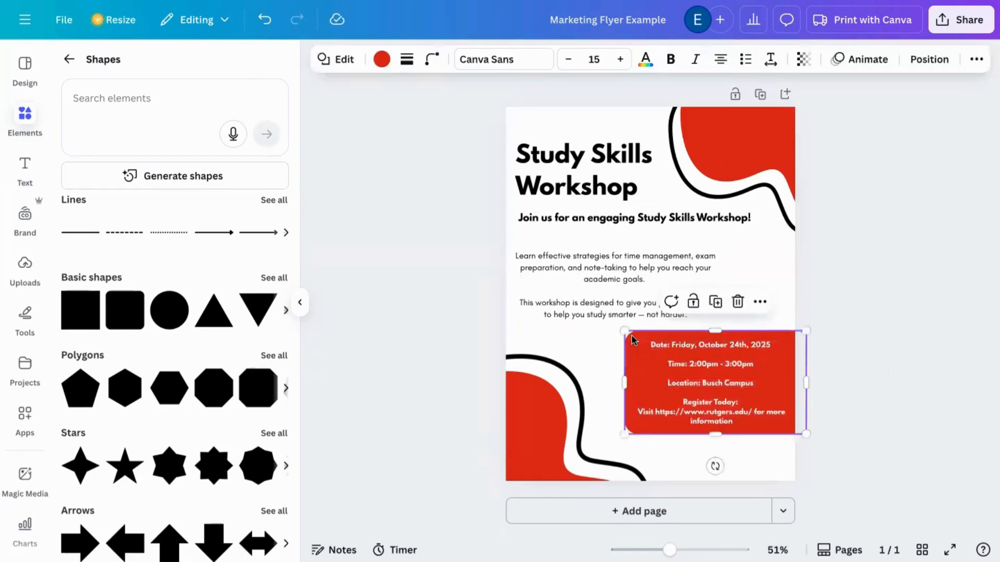
Search the elements library for "date icon" and add the circled calendar outline graphic to the flyer.
click(19, 121)
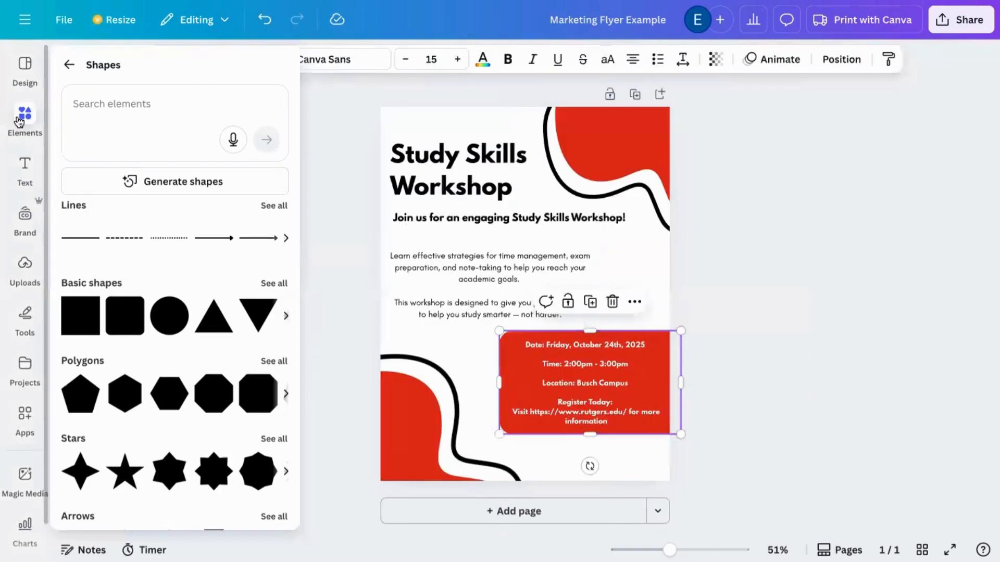
click(67, 60)
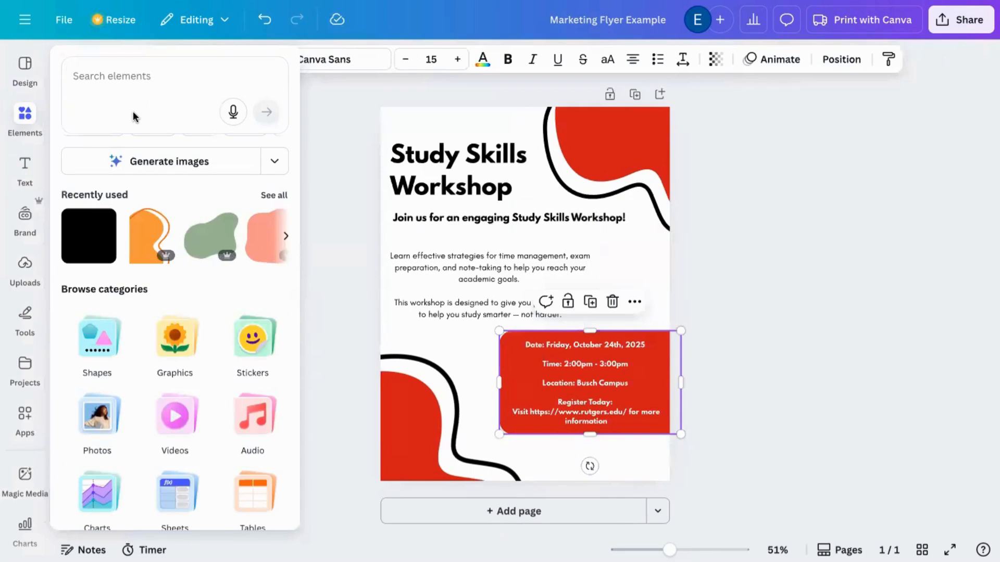
click(129, 81)
click(24, 113)
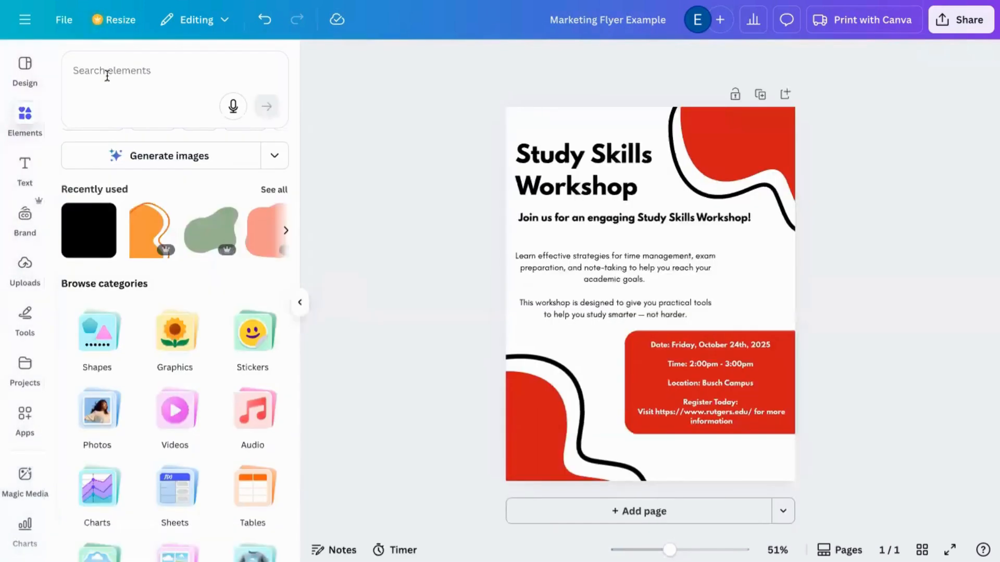
click(107, 76)
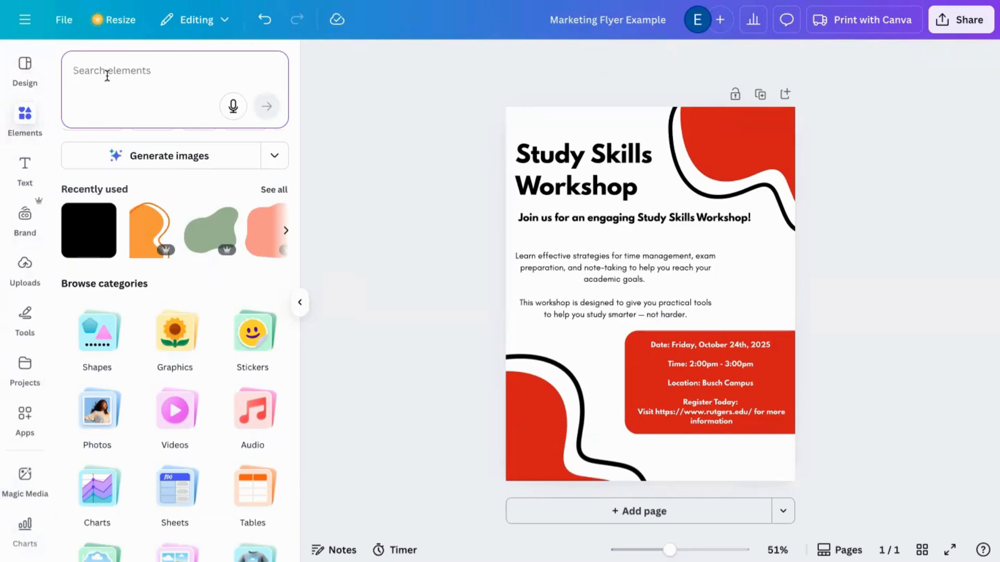
text(d)
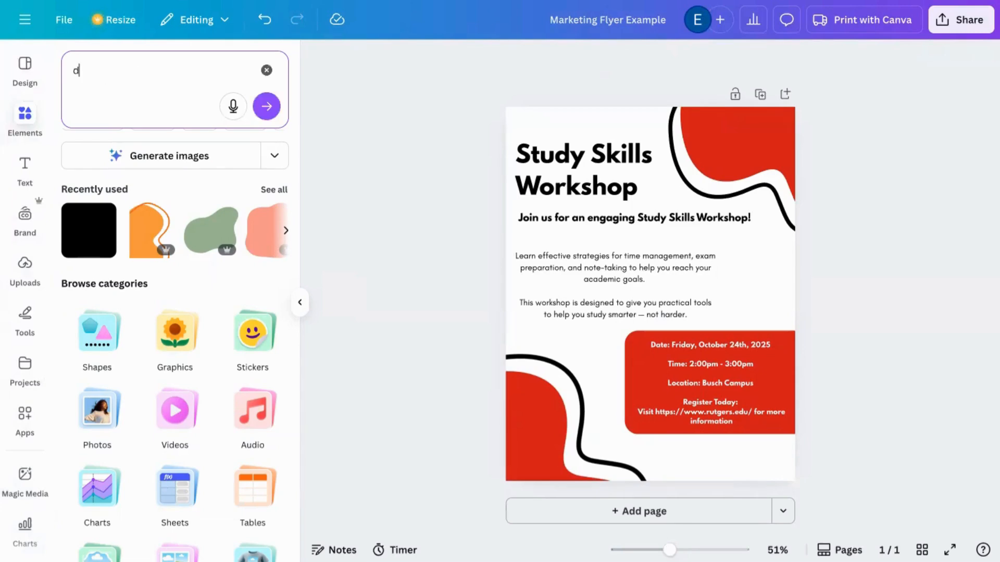
text(ate ico)
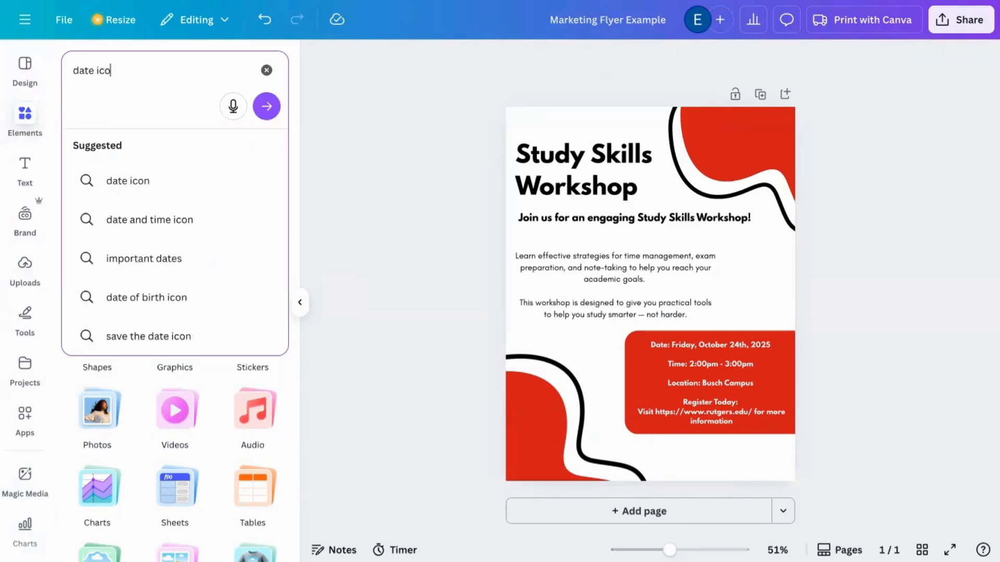
text(n)
key(Return)
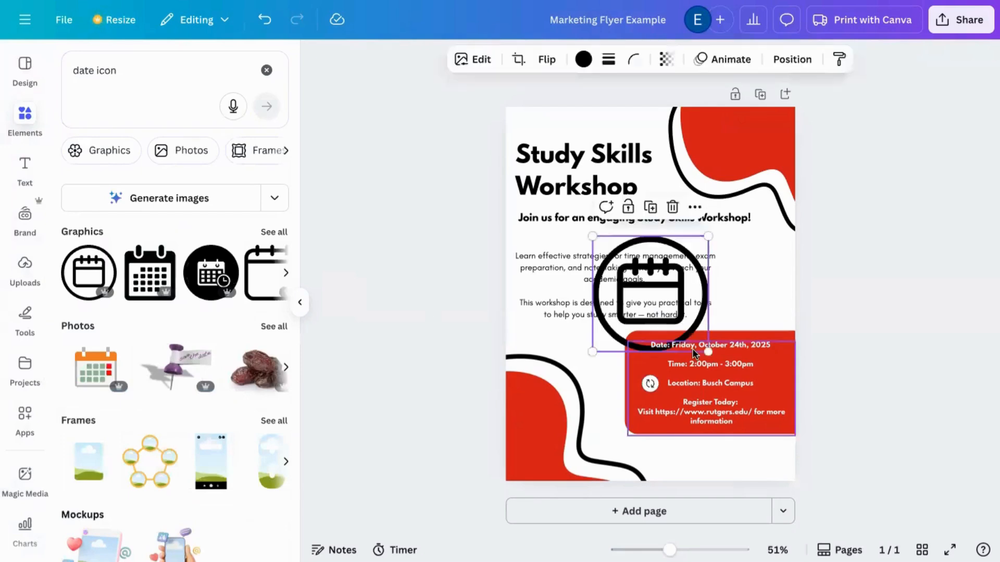
Shrink the calendar icon to a small size and place it just before the date line on the red rectangle.
drag(707, 352, 618, 314)
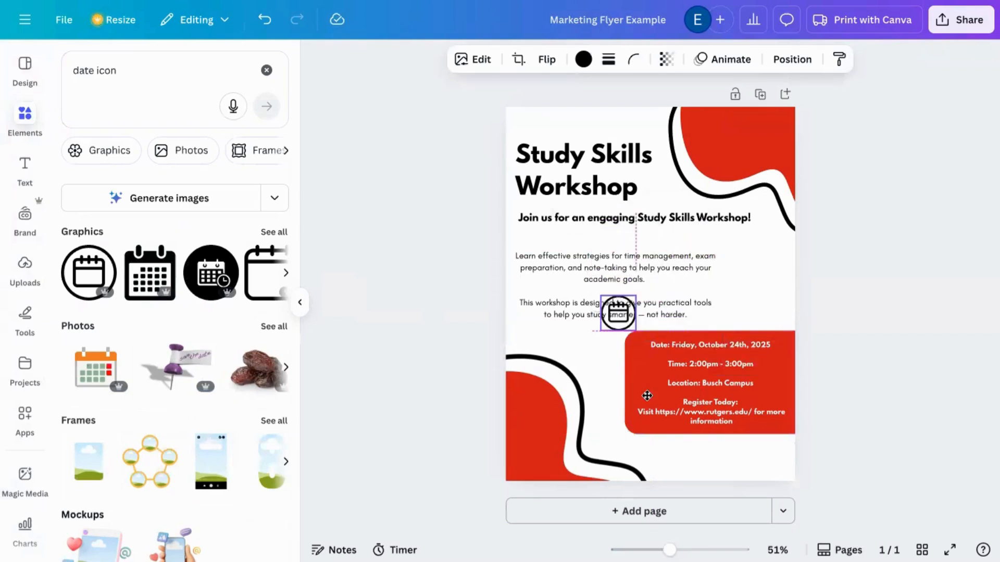
drag(647, 396, 647, 401)
click(658, 374)
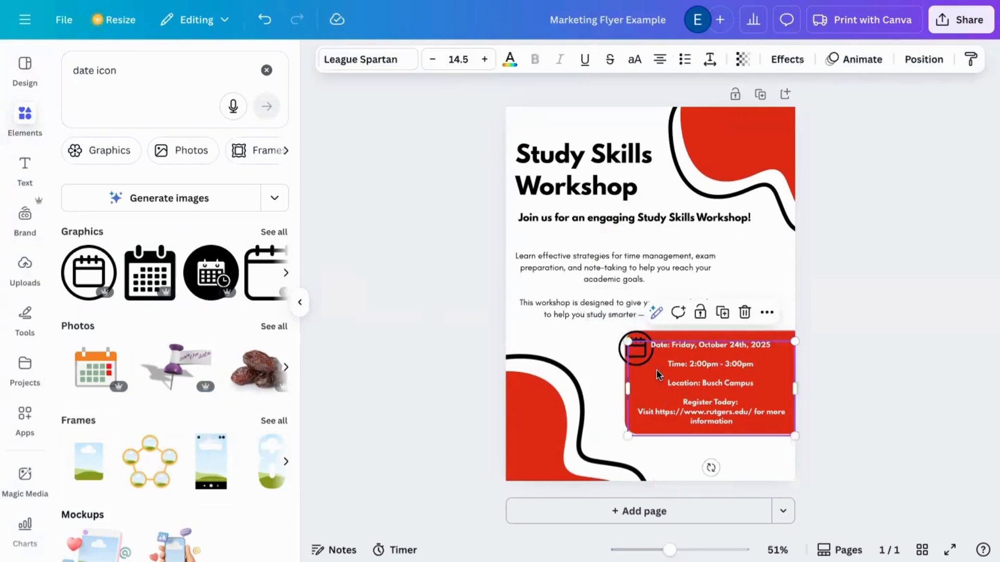
click(643, 348)
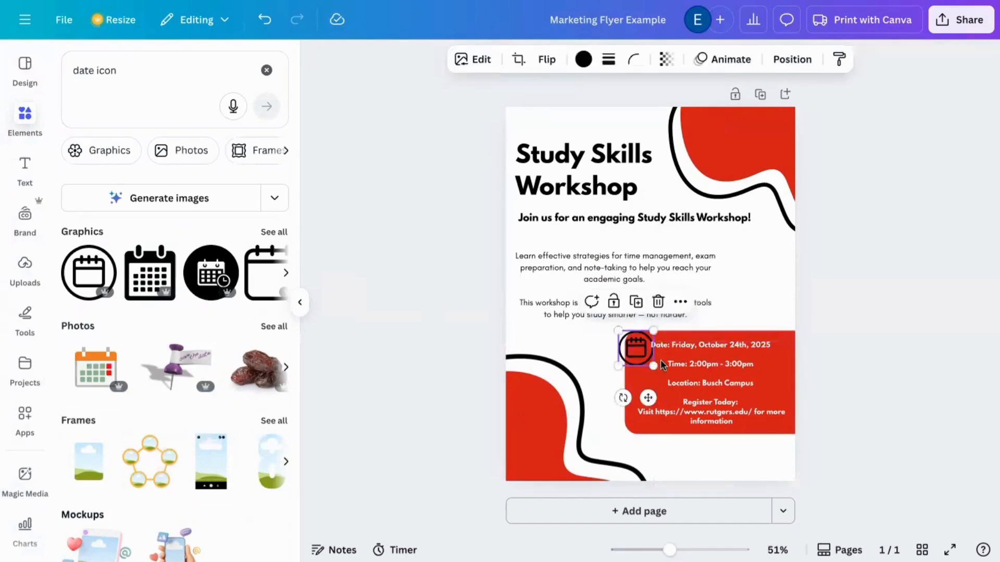
drag(654, 366, 648, 399)
drag(646, 361, 654, 393)
Nudge the event details text slightly right and up to make room for the calendar icon.
click(703, 367)
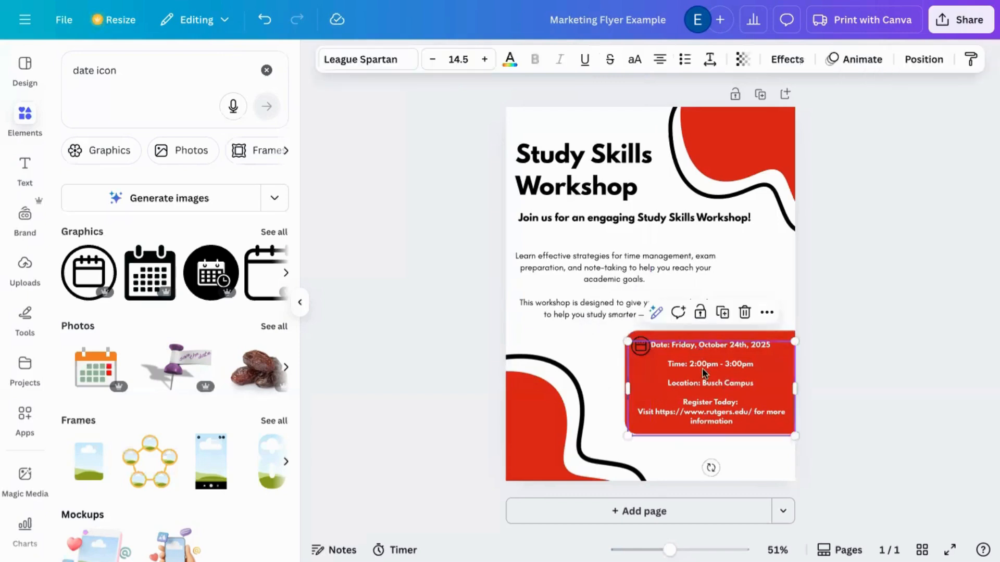
drag(703, 372, 706, 371)
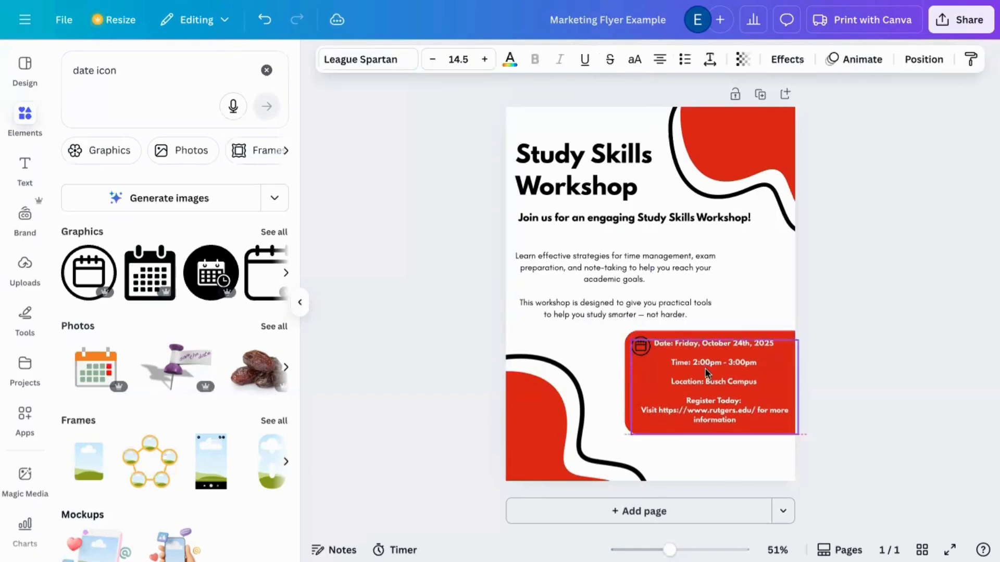
click(607, 353)
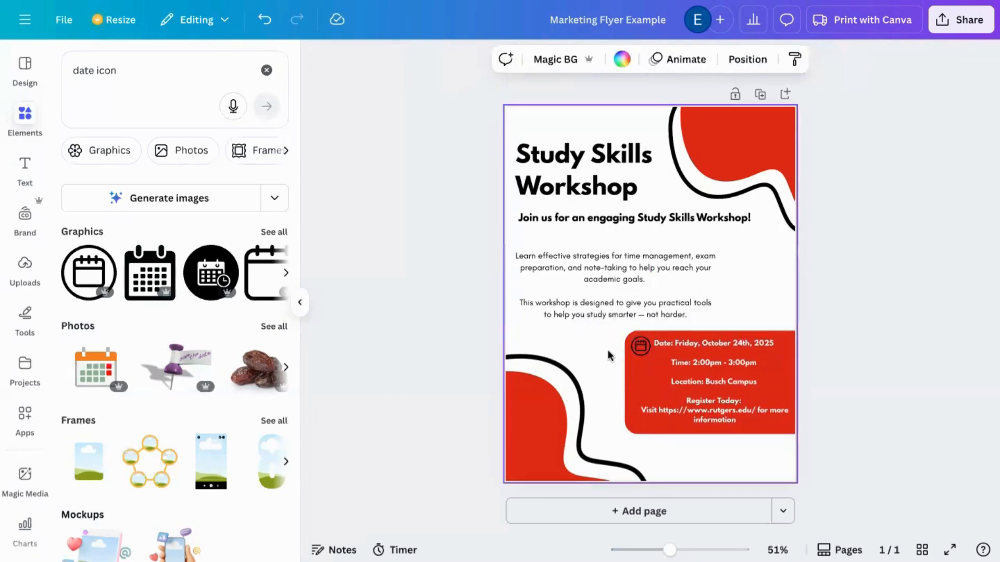
Make the calendar icon slightly smaller and adjust its position beside the date line.
click(636, 349)
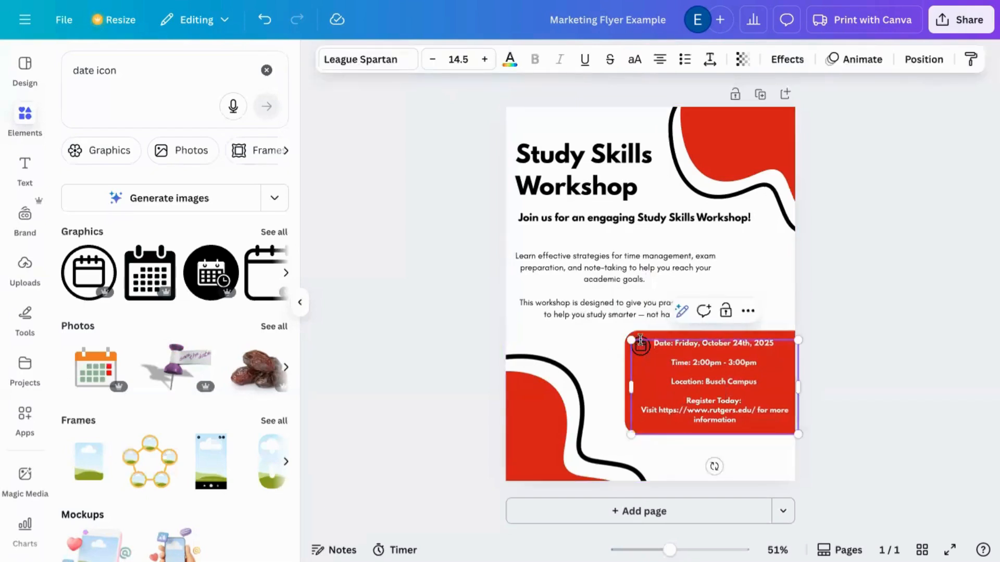
click(642, 340)
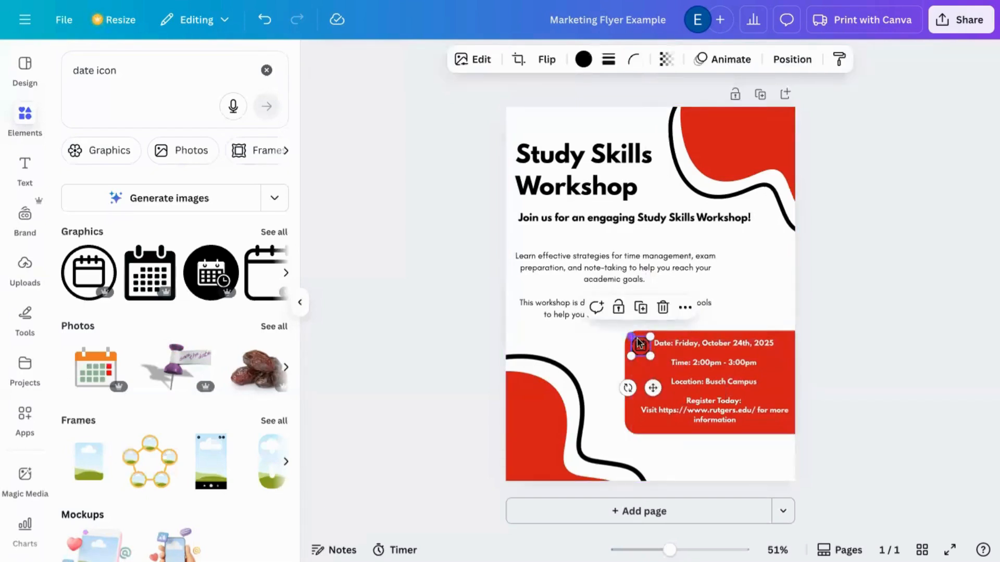
drag(631, 337, 637, 340)
drag(653, 374, 657, 386)
Extend the red rectangle slightly upward and downward around the event details.
click(744, 338)
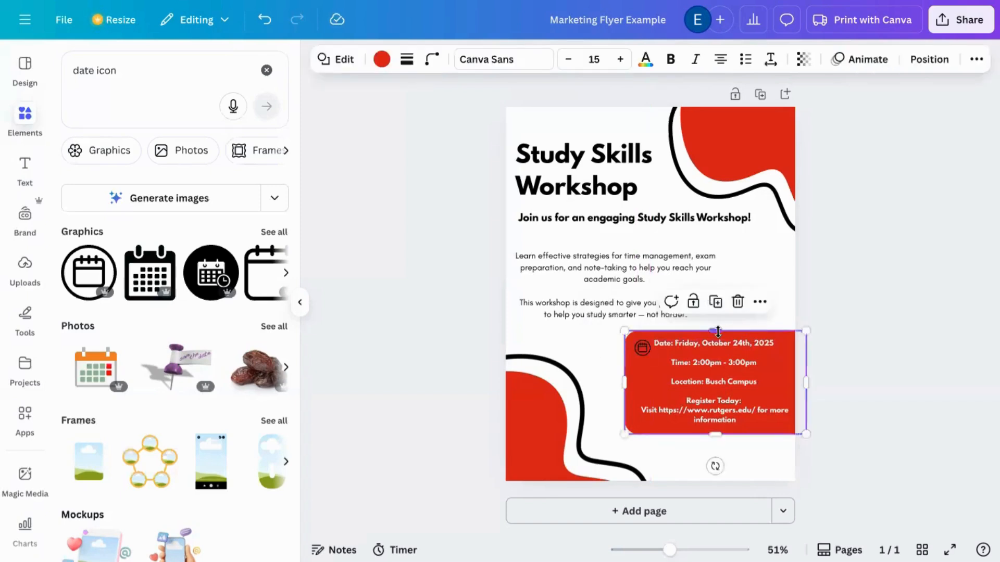
drag(718, 331, 719, 326)
drag(718, 434, 718, 439)
Lock the event details text box, and unlock it again.
click(643, 353)
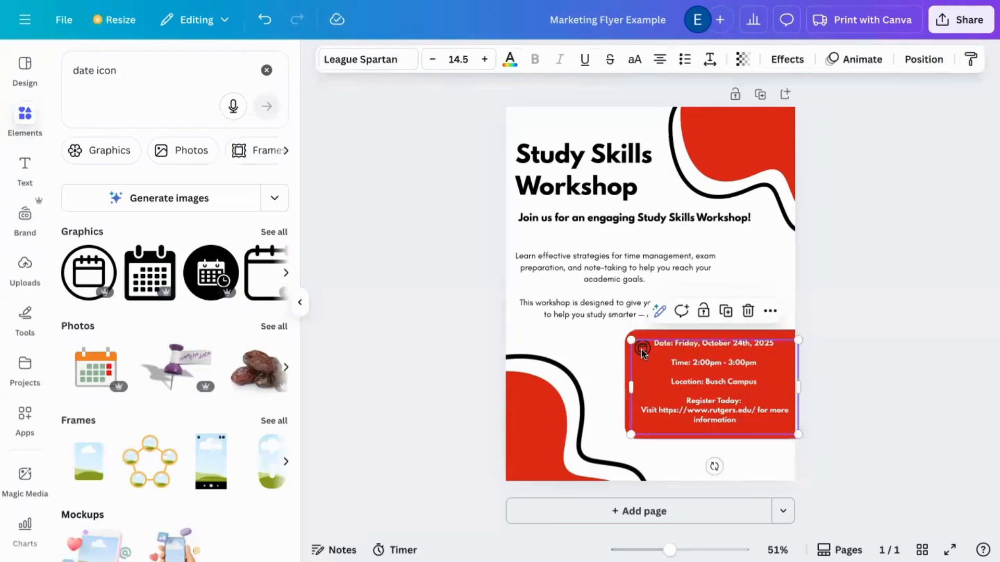
click(703, 311)
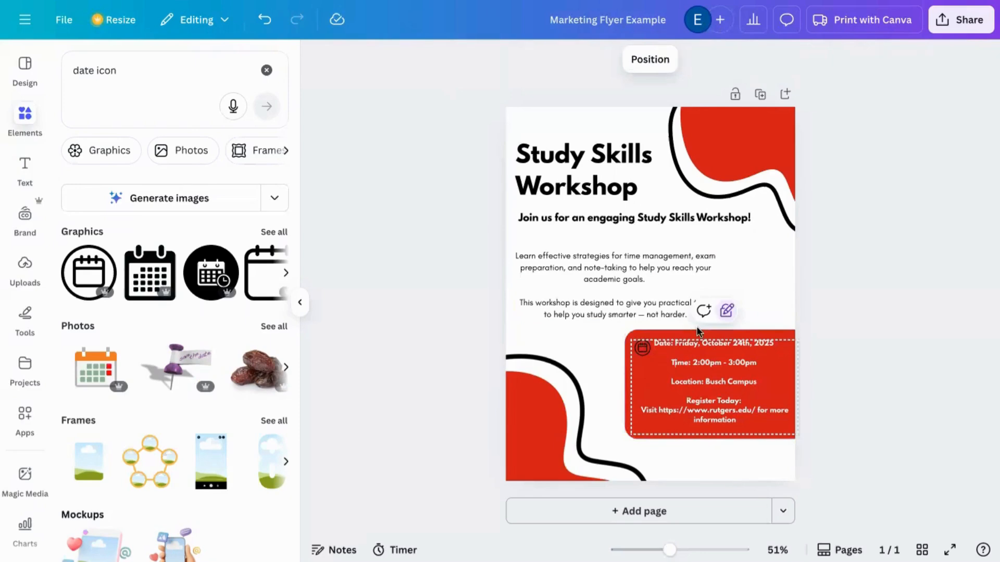
click(725, 312)
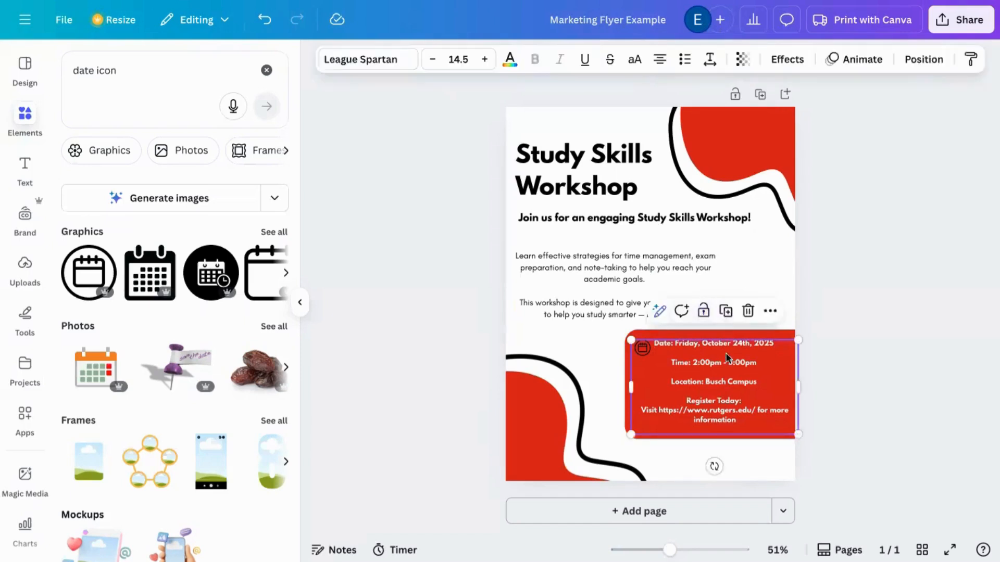
Reposition the event details text and calendar icon on the red rectangle so the icon sits just before the date line.
drag(673, 342, 650, 345)
click(643, 348)
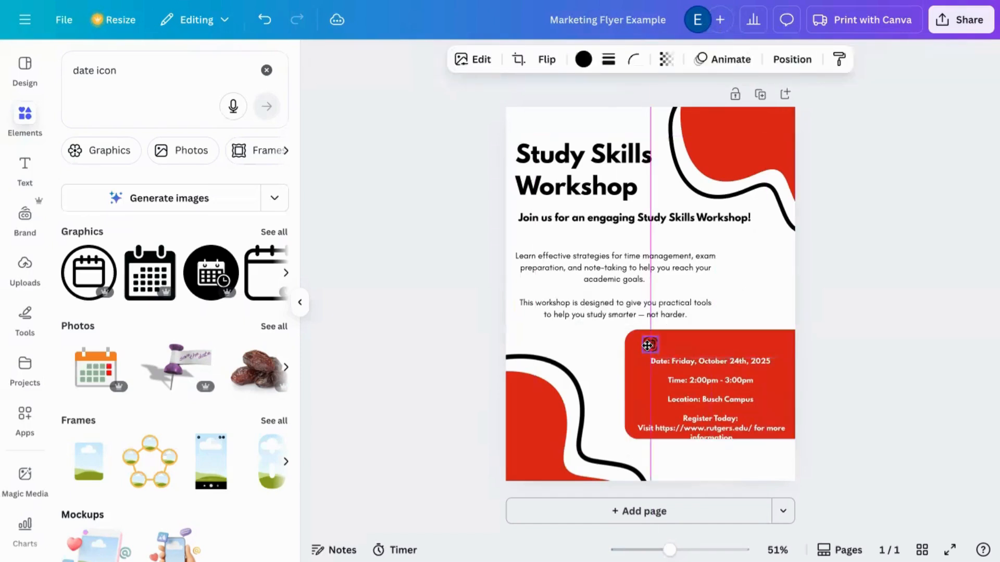
click(723, 370)
drag(723, 370, 727, 362)
click(843, 375)
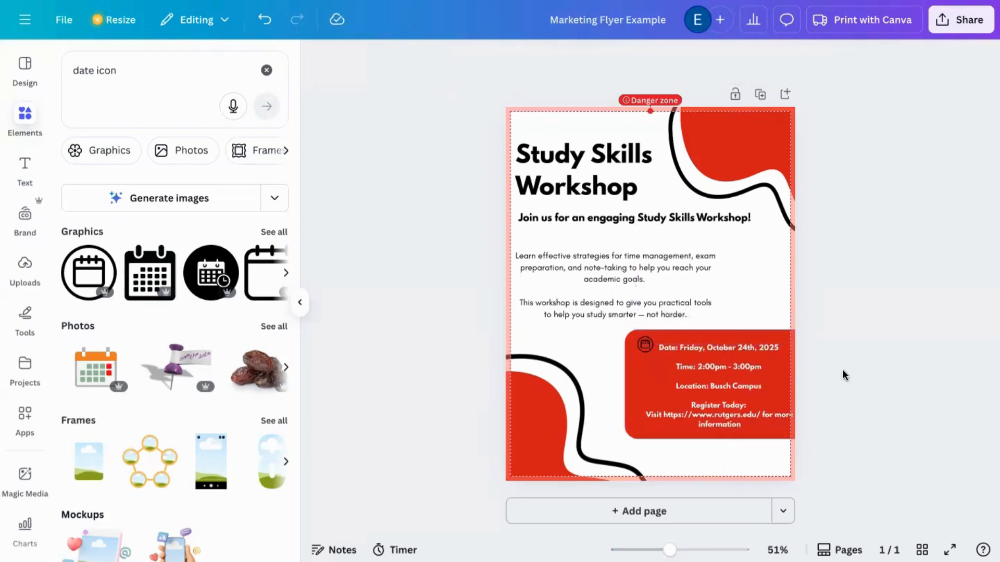
Shrink the calendar icon slightly toward its lower corner so it fits level with the date line.
click(645, 344)
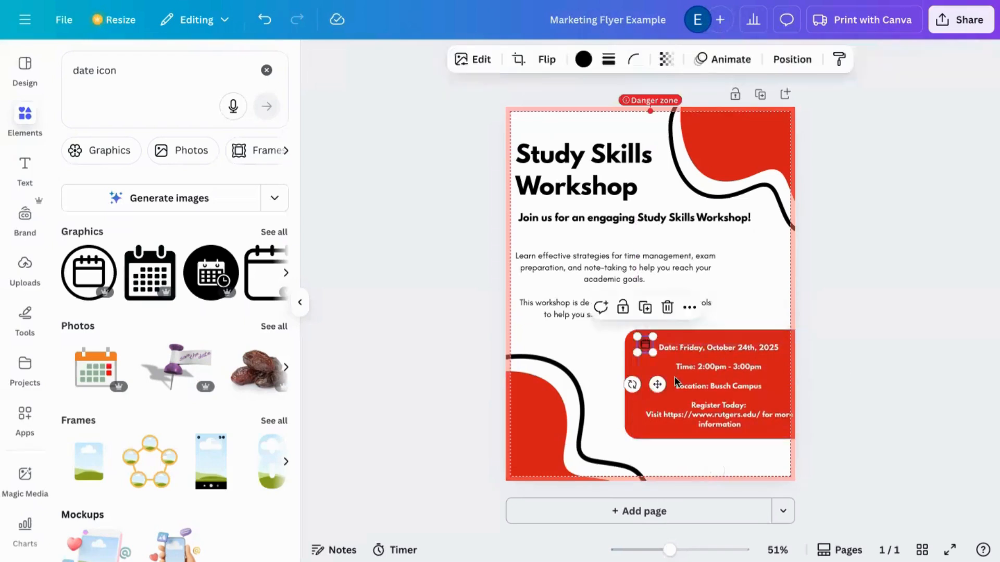
drag(657, 386, 656, 386)
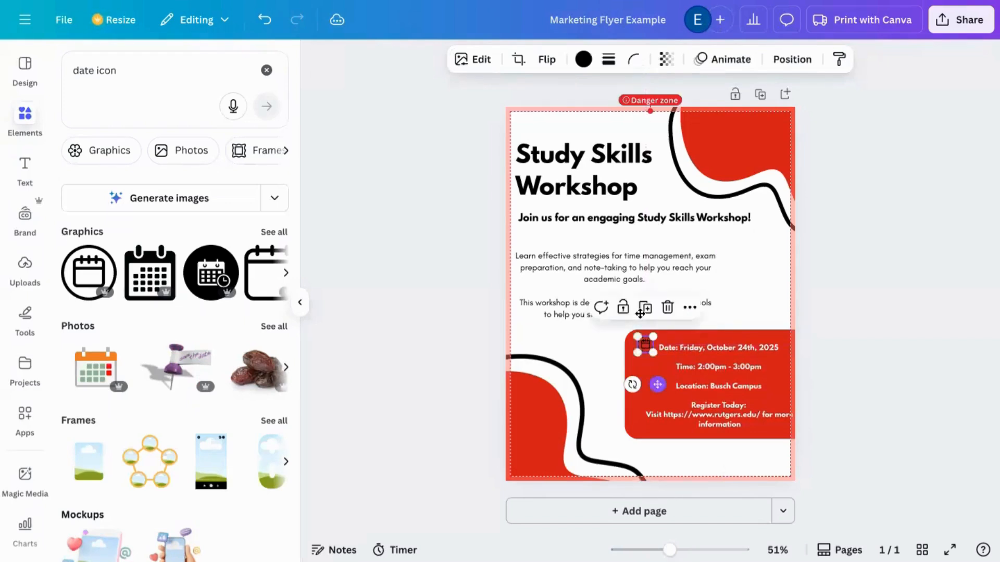
drag(637, 337, 641, 340)
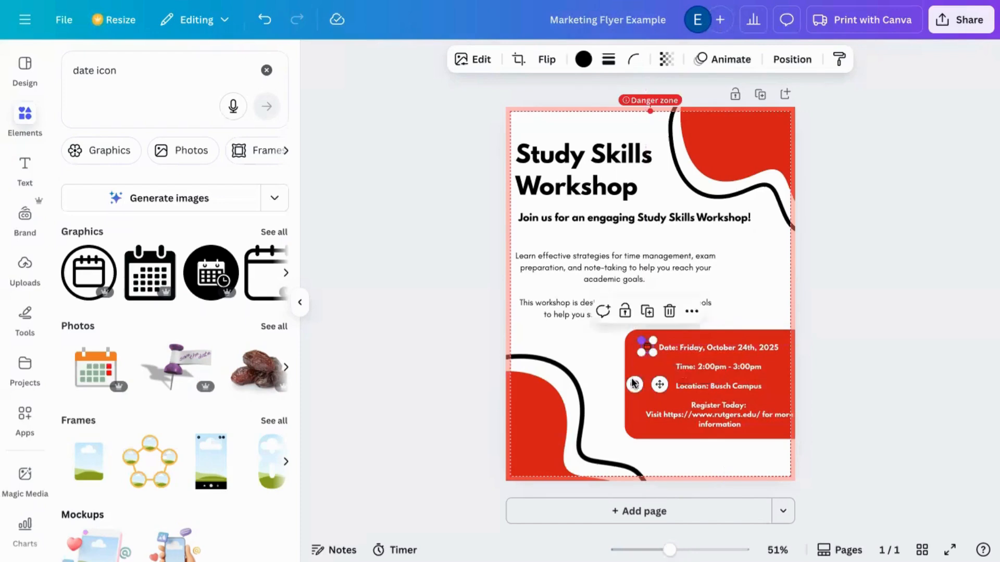
click(888, 384)
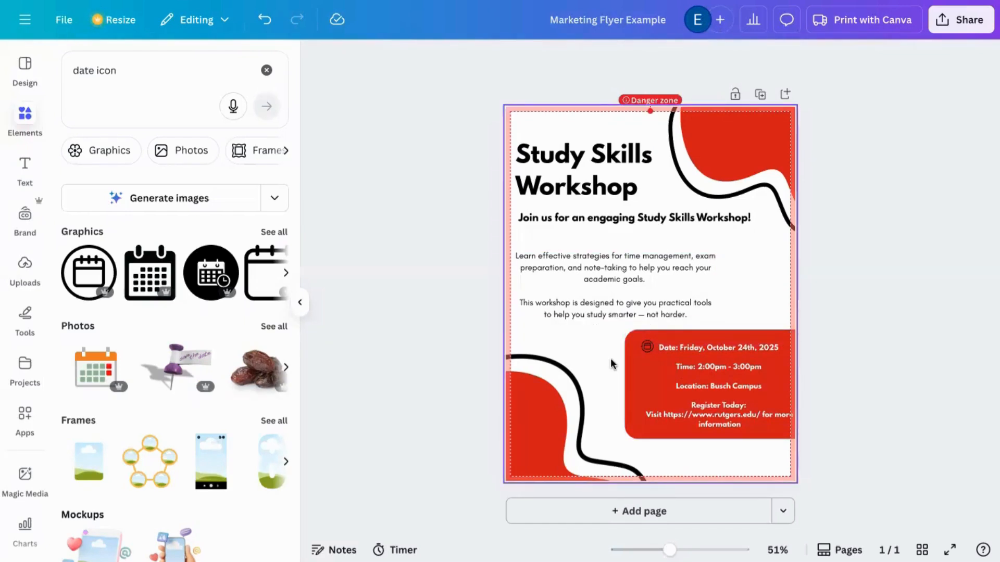
Clear the date icon search from the elements library.
click(267, 71)
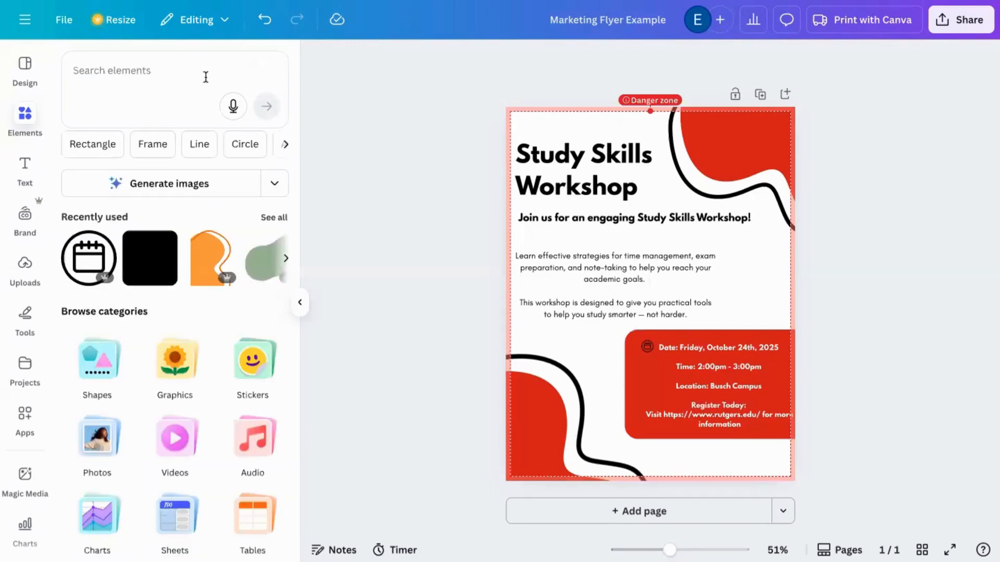